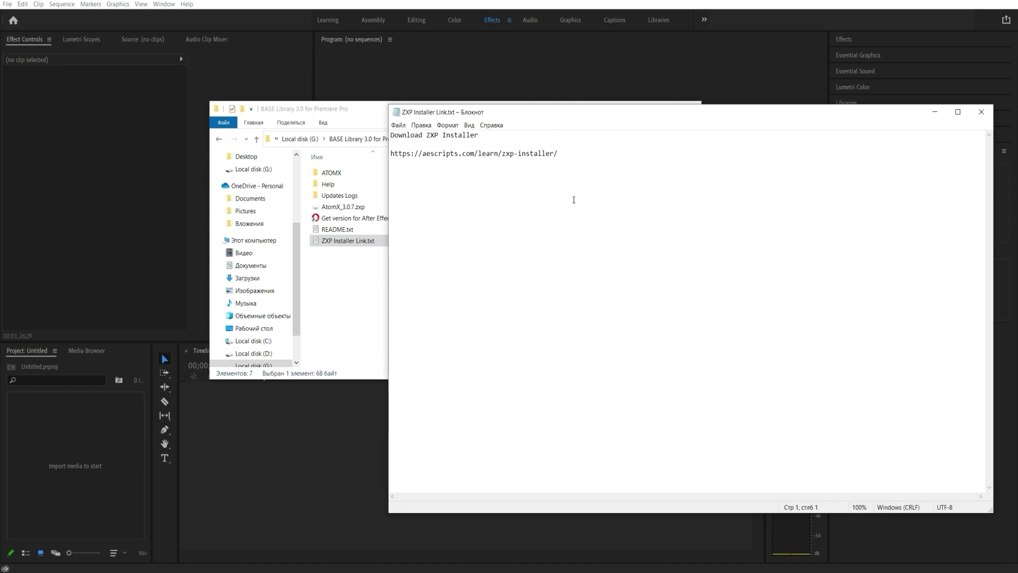
Step: Select the ZXP Installer download link in ZXP Installer Link.txt, then close the file
drag(591, 161, 419, 149)
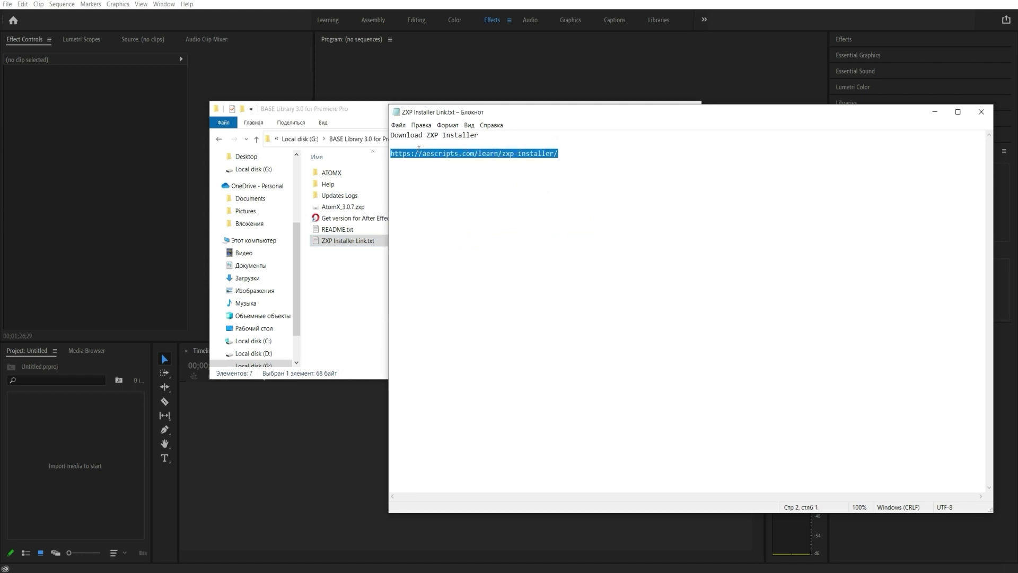
click(476, 208)
click(981, 112)
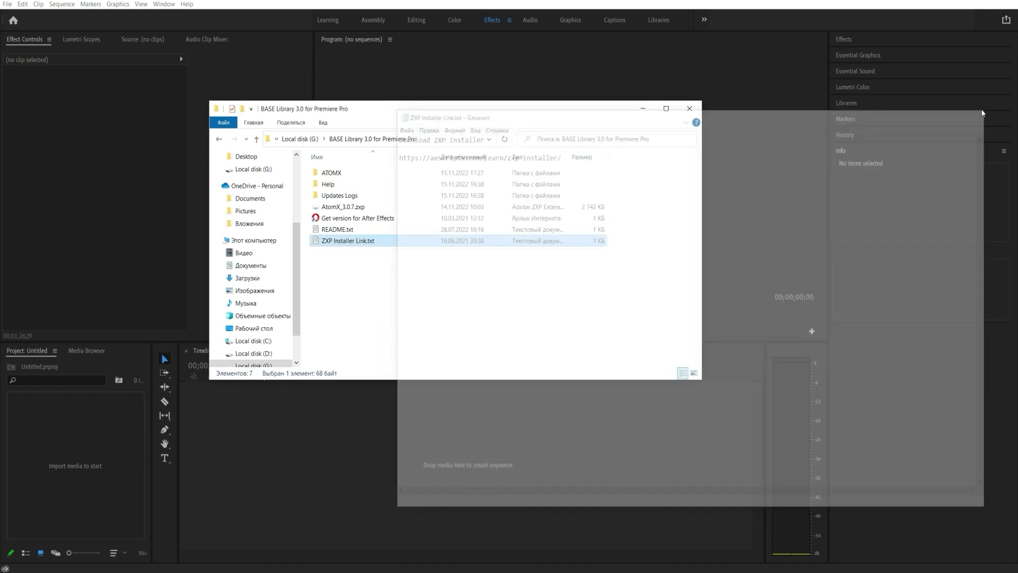
Step: Install the AtomX_3.0.7.zxp extension with ZXP Installer and close the installer
click(365, 271)
click(363, 209)
double_click(363, 207)
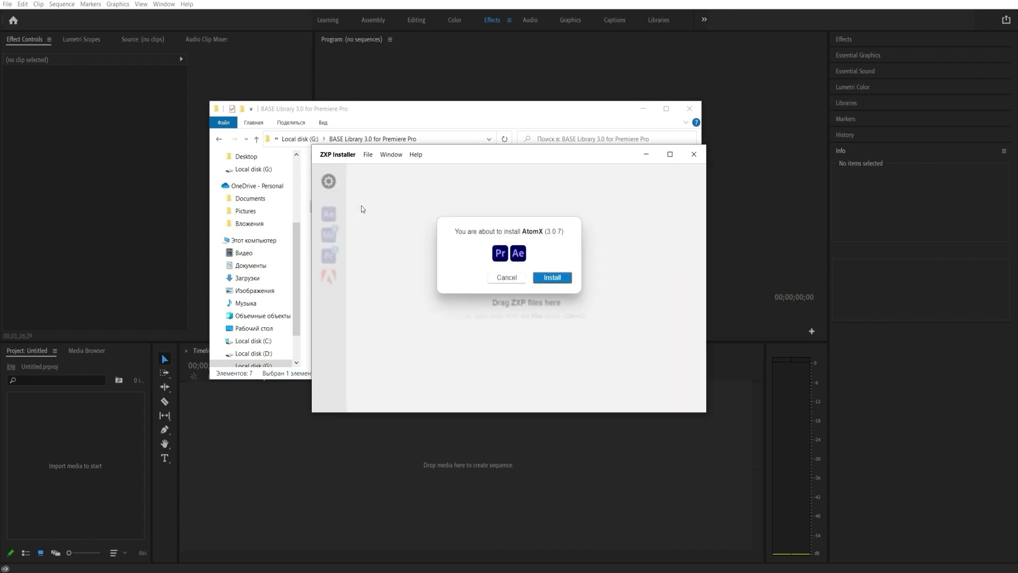
click(553, 279)
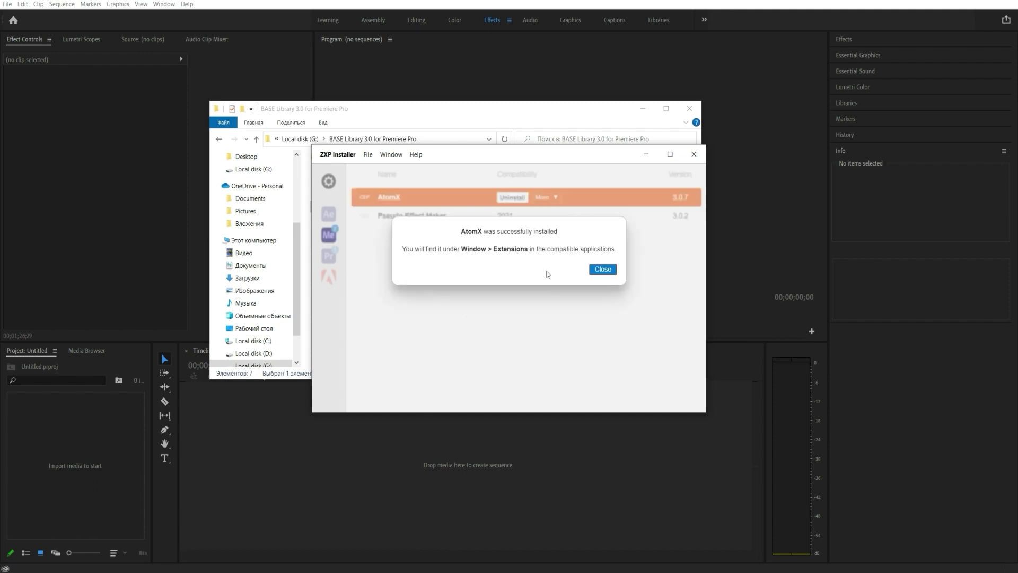
click(603, 270)
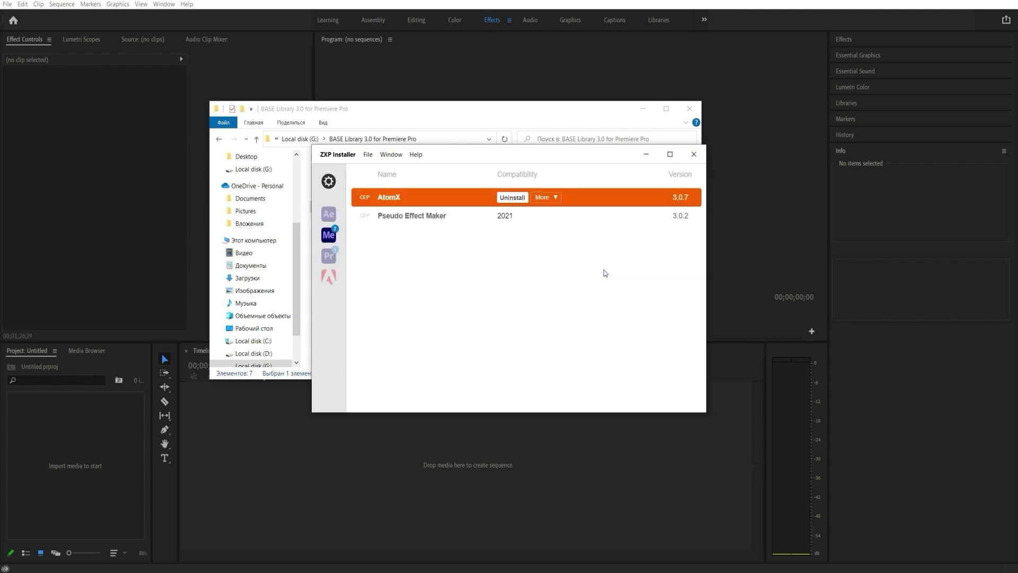
click(695, 155)
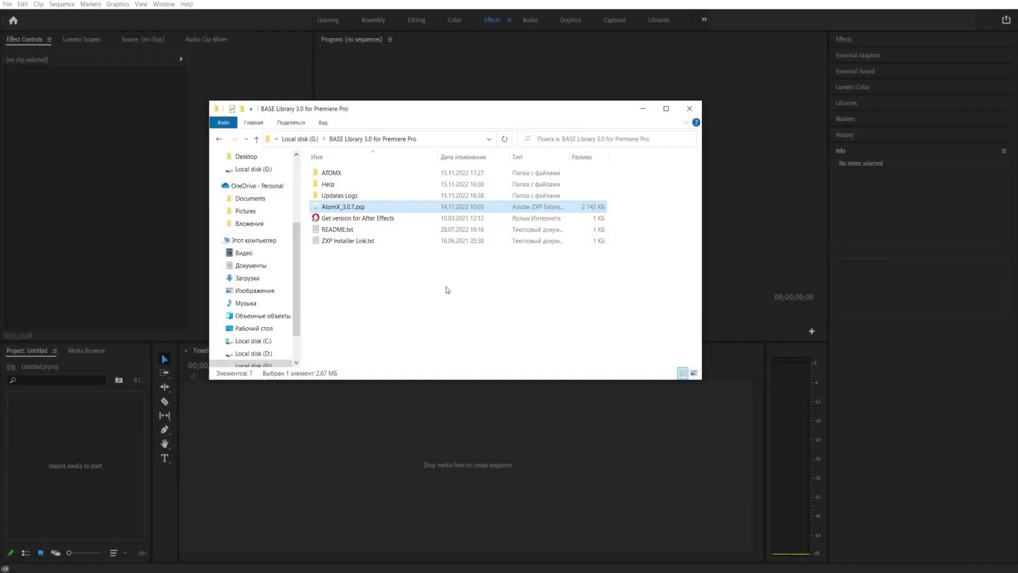
Step: Switch to Premiere Pro and open the AtomX extension
click(164, 4)
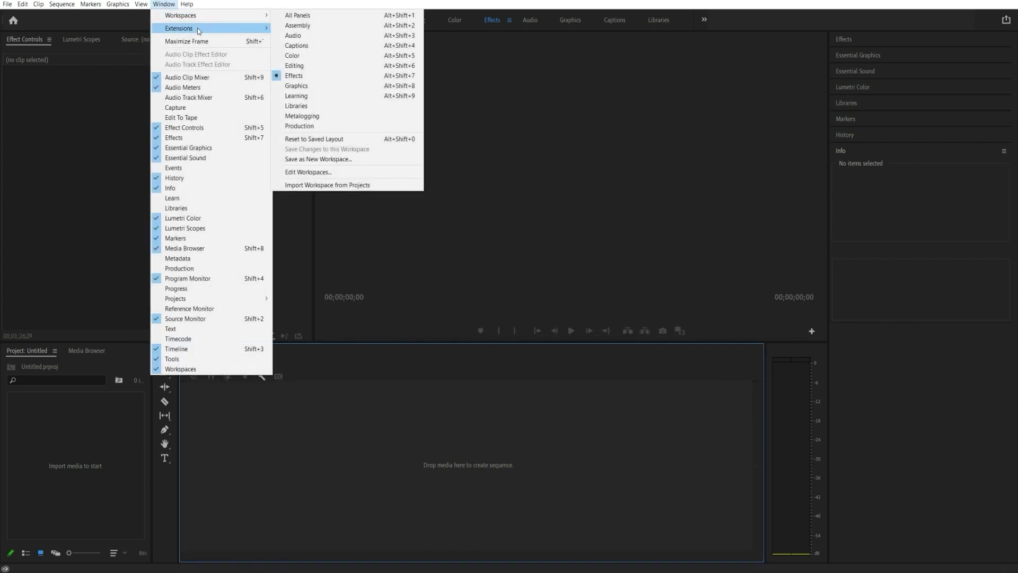
mouse_move(199, 31)
click(295, 30)
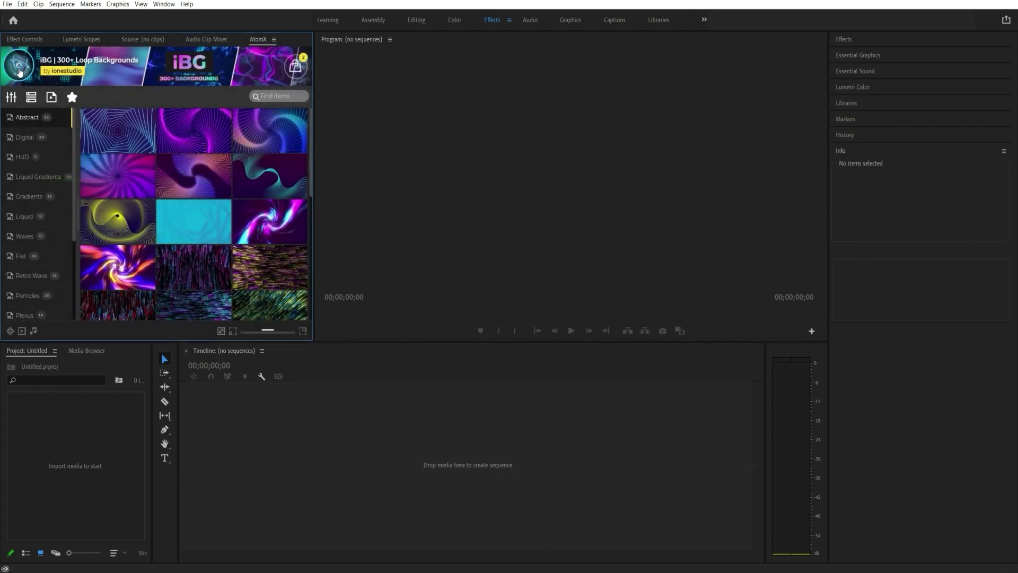
Step: Import BASE Library 3.0 for Premiere Pro.atom from the package's ATOMX folder into the AtomX extension
key(alt+Tab)
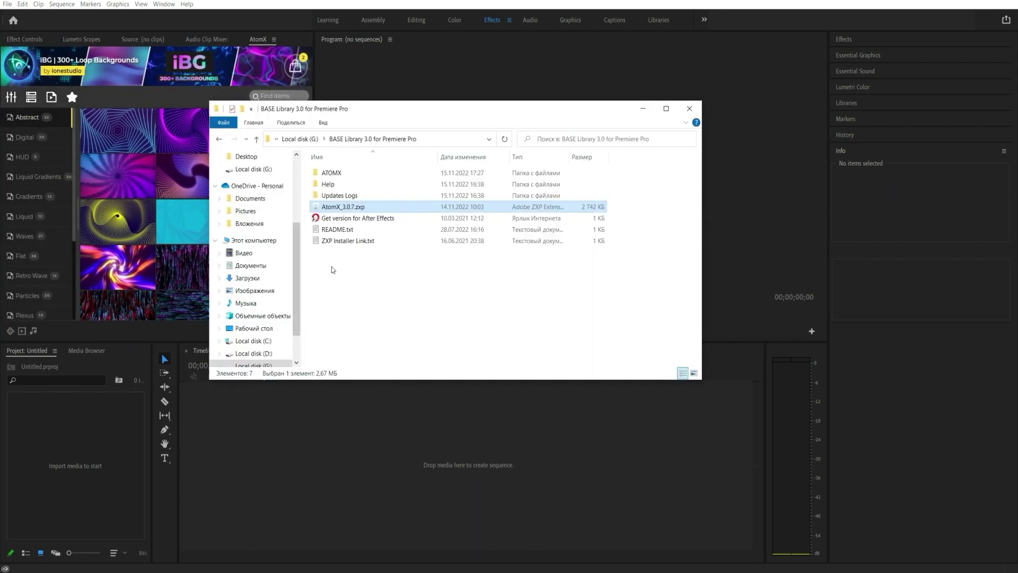
click(340, 174)
double_click(341, 175)
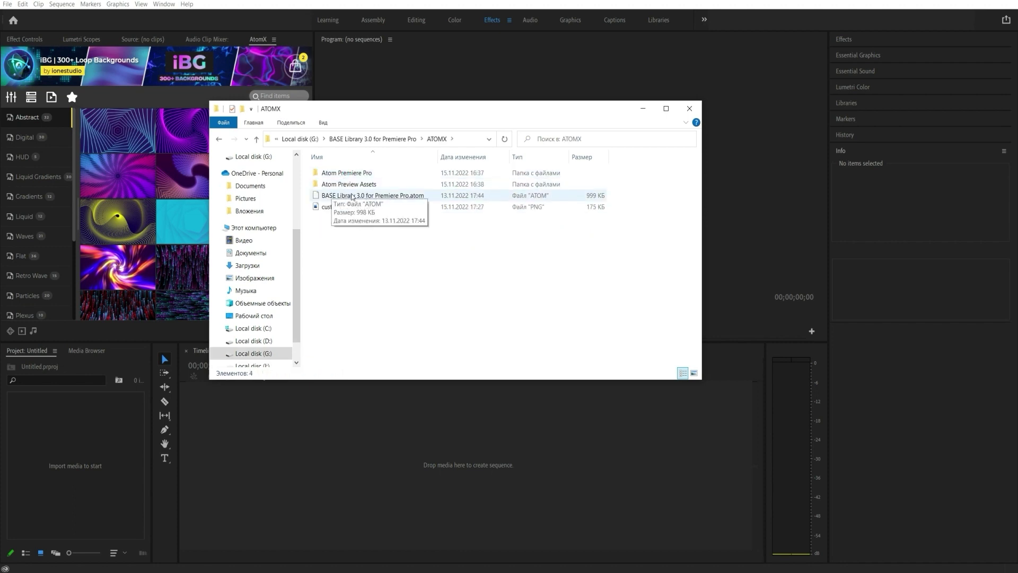
click(367, 198)
drag(376, 197, 123, 167)
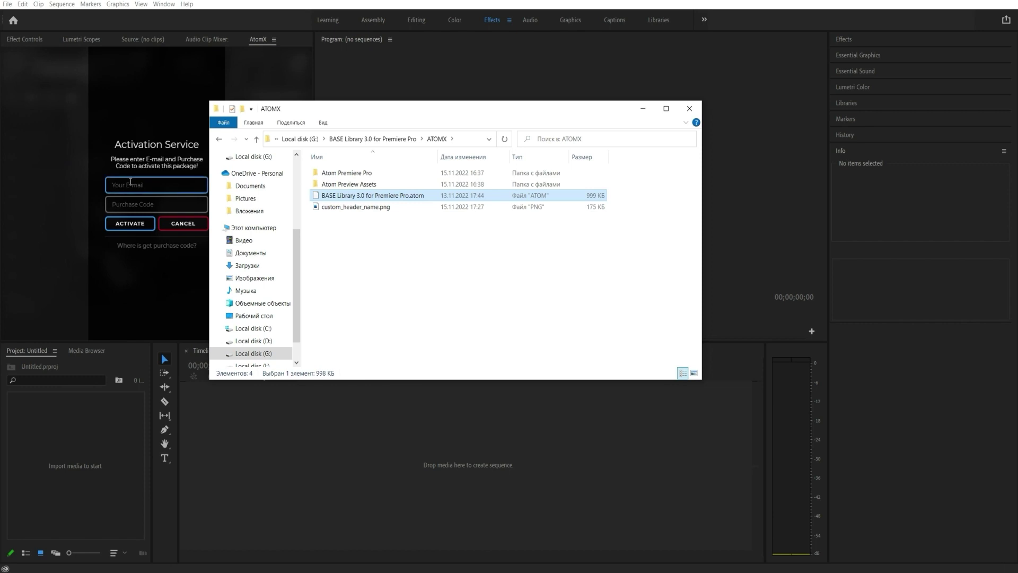
Step: Install the package with the Do not copy (Portable) method, leaving the file window minimised
click(643, 108)
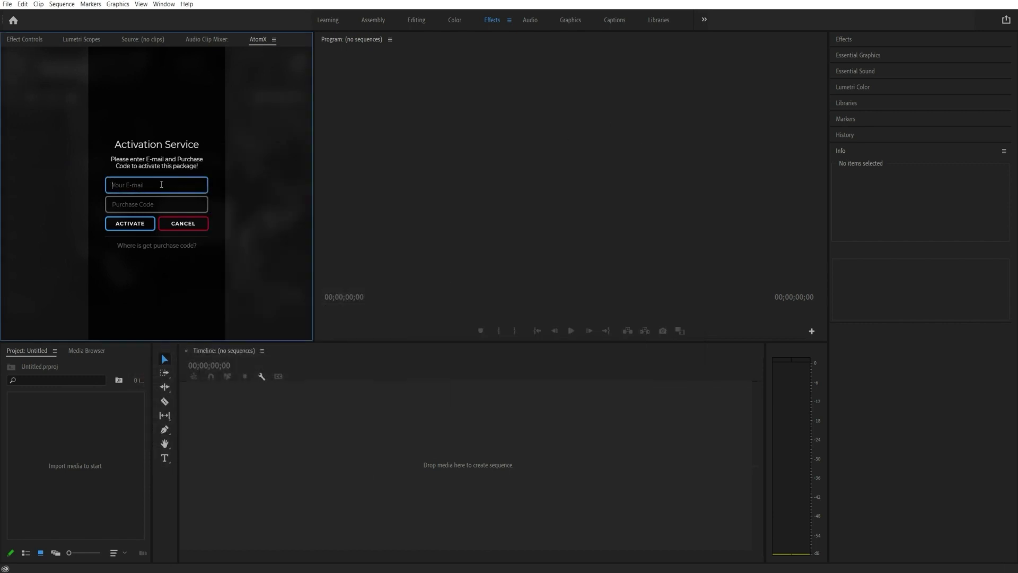
click(84, 187)
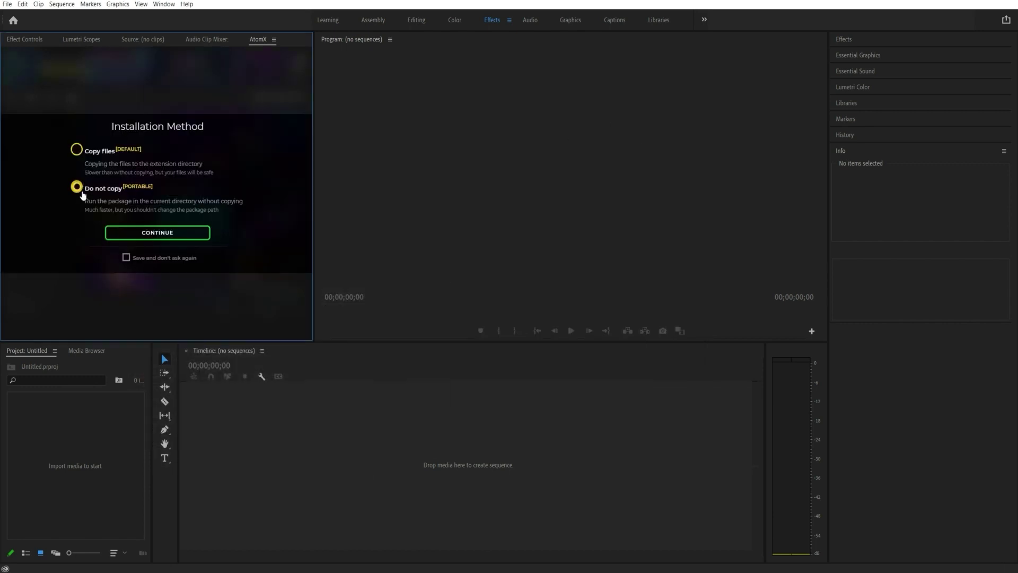
click(157, 233)
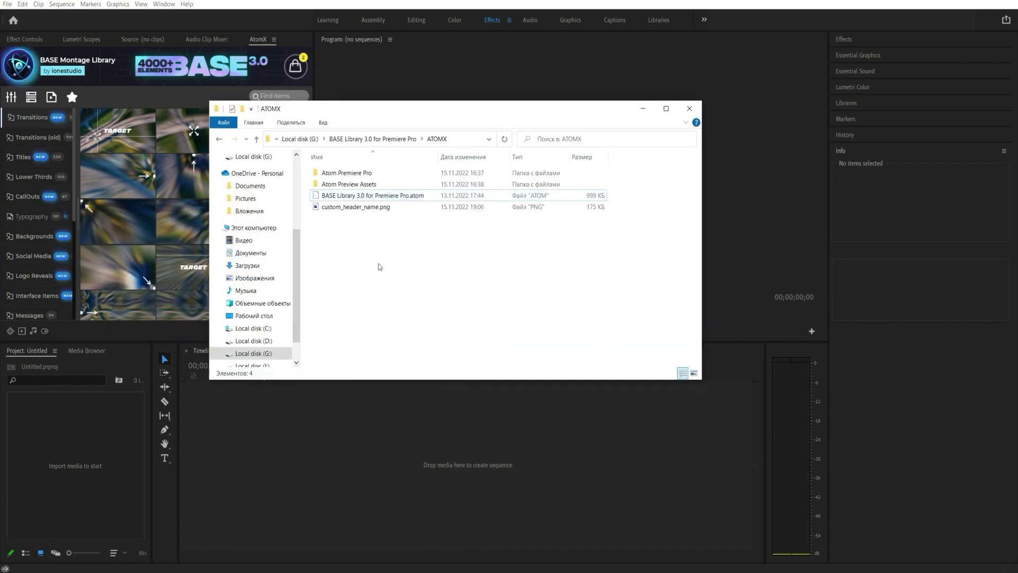
Step: Examine the free font download links in Fonts Links.txt from the package's Help > Fonts folder, then put the windows away
click(372, 139)
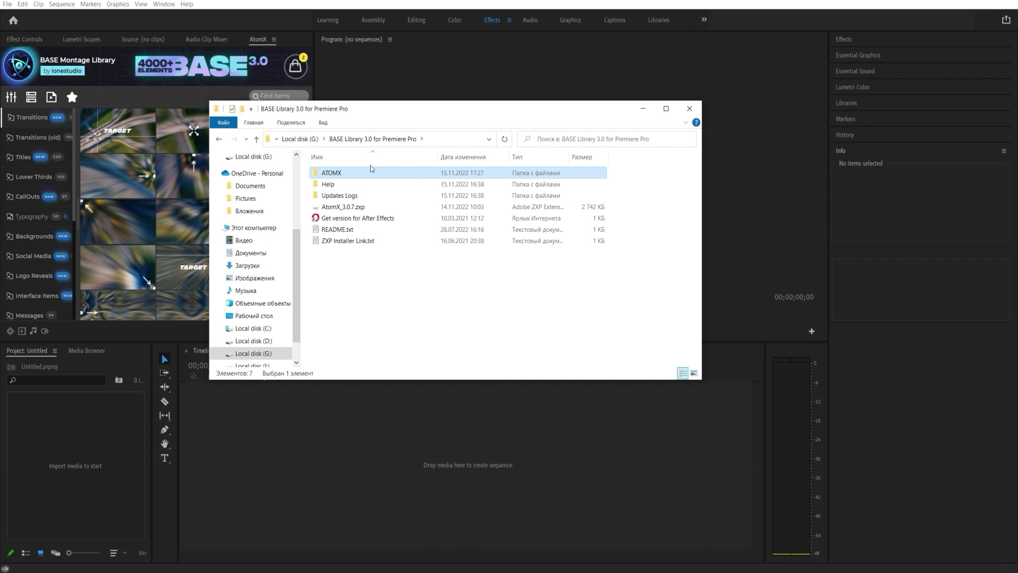
double_click(354, 186)
double_click(355, 187)
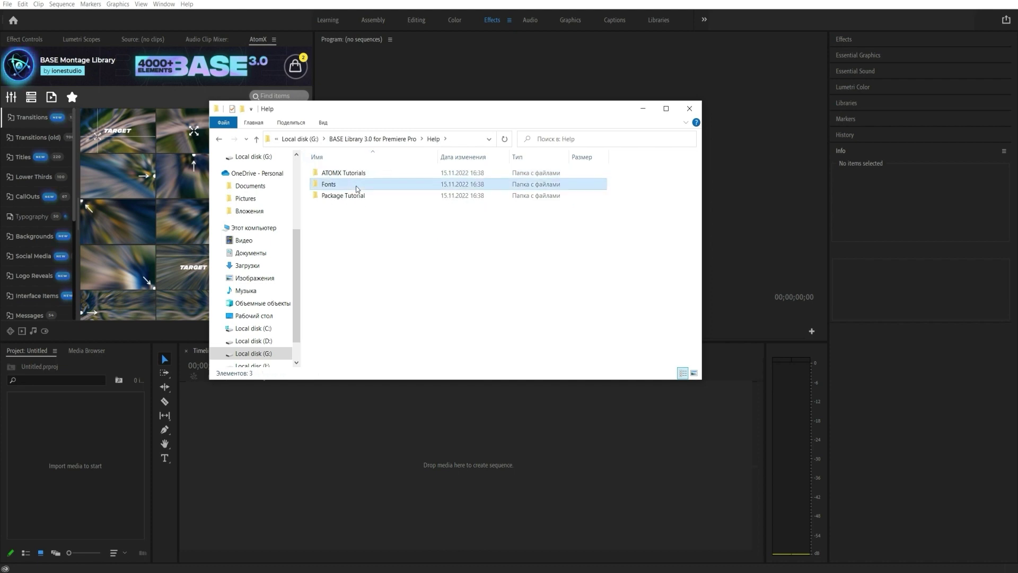
double_click(364, 174)
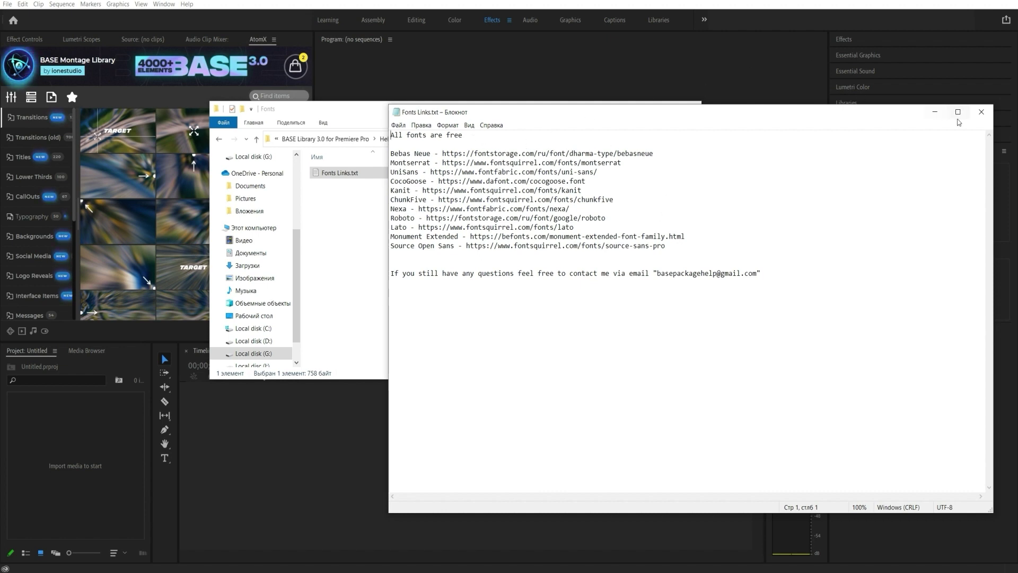
click(936, 115)
click(641, 109)
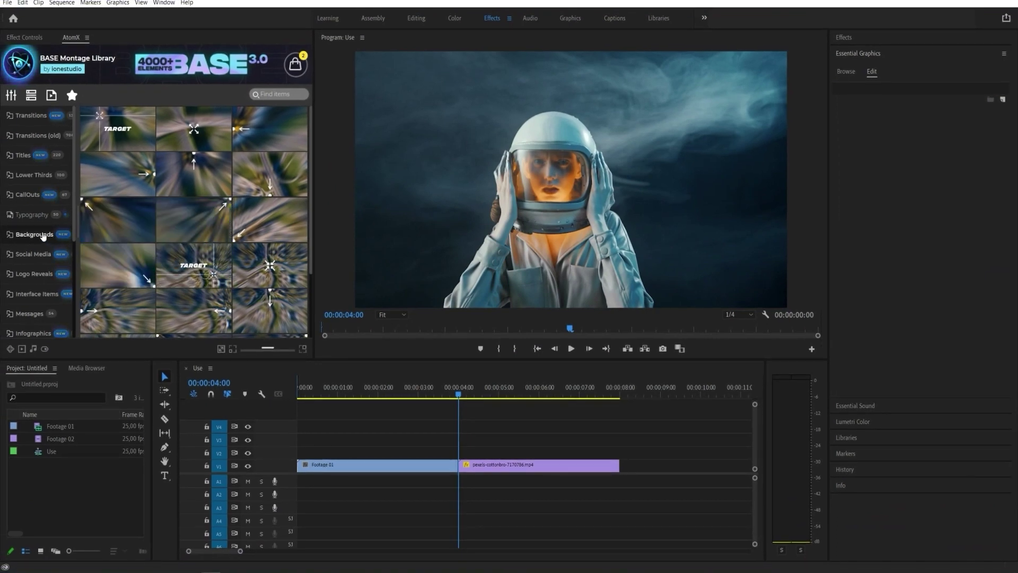
Step: Add Text Message Left - 05 from Messages > Text Messages > Left to track V2 at about 2 seconds and preview it over the footage
scroll(44, 236, down, 1)
scroll(49, 234, down, 1)
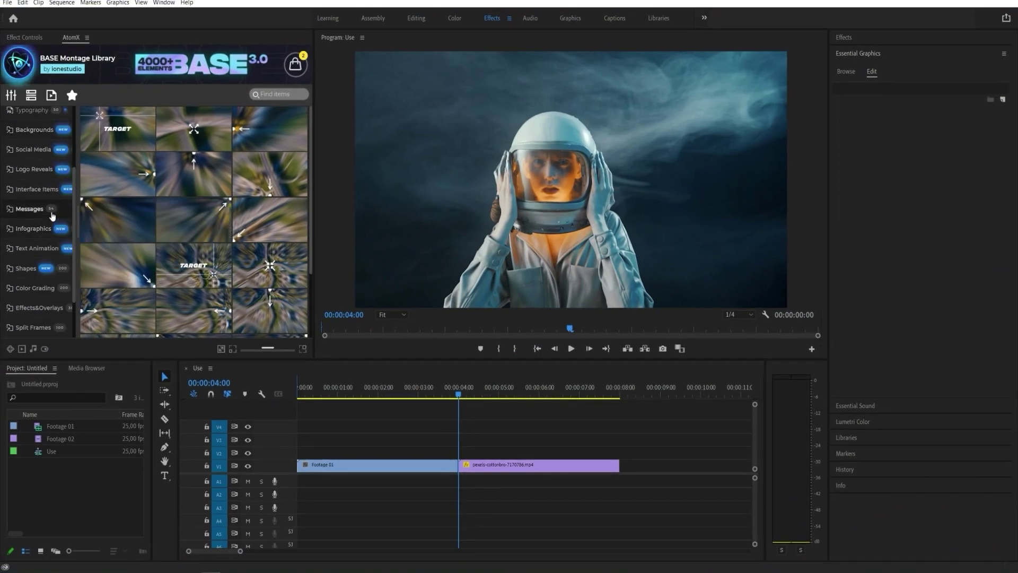
click(51, 211)
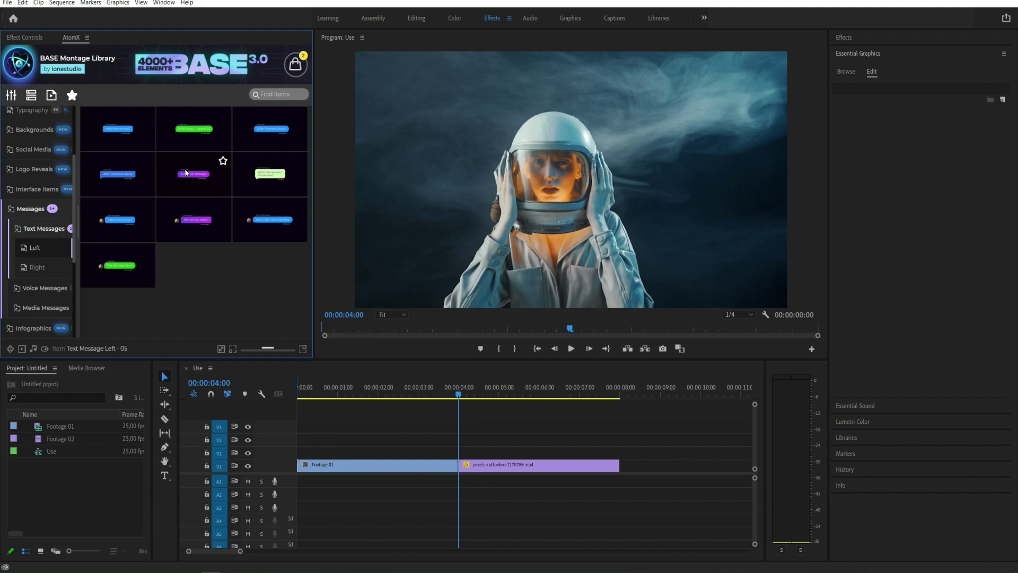
drag(185, 172, 414, 452)
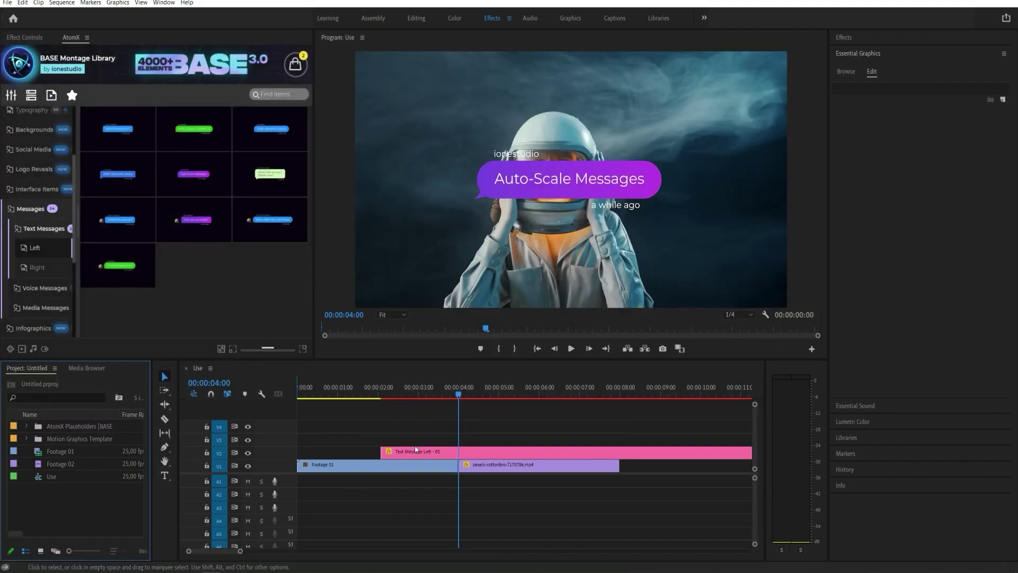
mouse_move(434, 404)
mouse_down()
mouse_move(460, 400)
mouse_move(451, 409)
mouse_up()
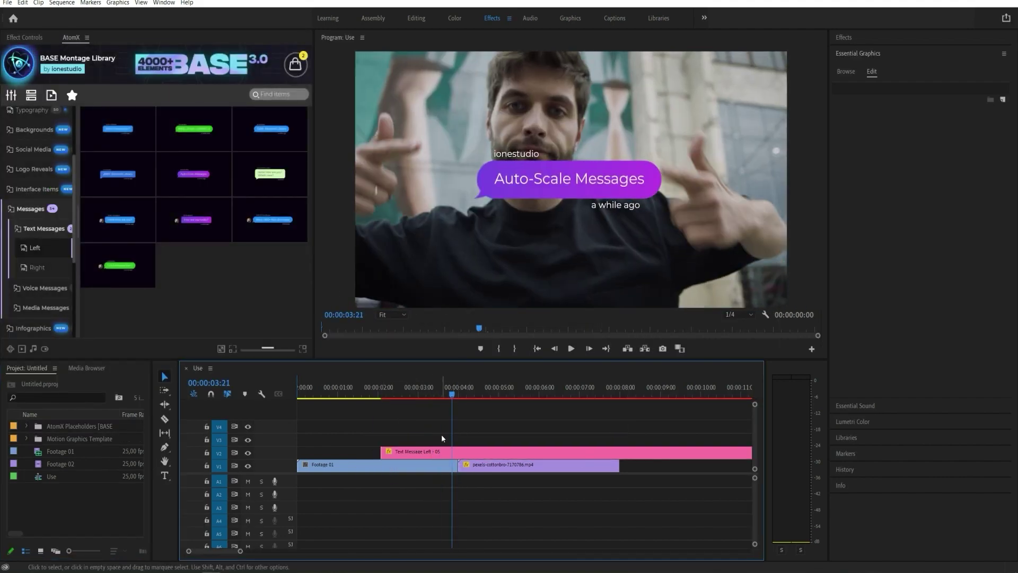
key(ctrl+z)
drag(221, 159, 413, 453)
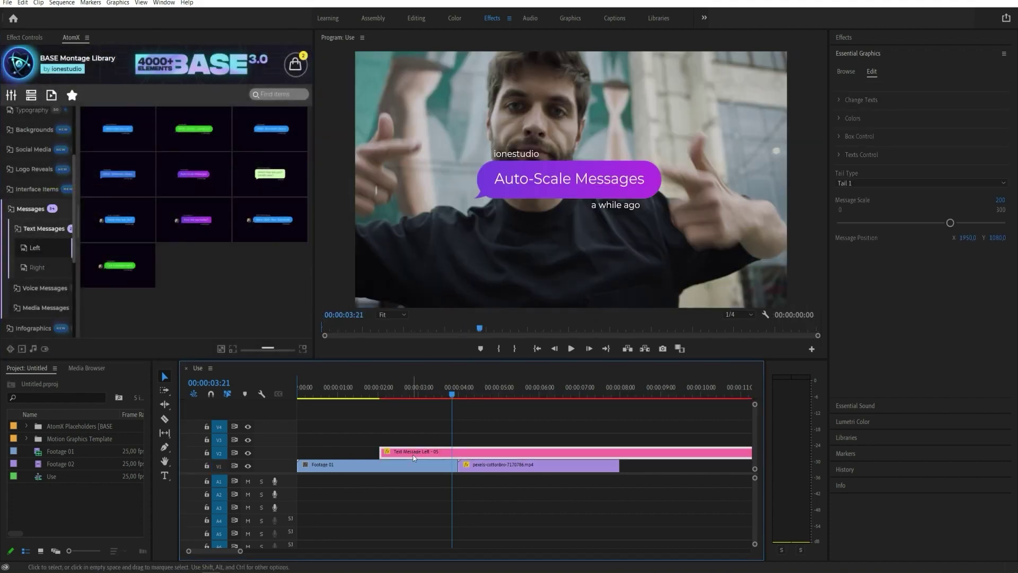
click(446, 398)
mouse_move(446, 398)
mouse_down()
mouse_move(436, 397)
mouse_move(462, 398)
mouse_up()
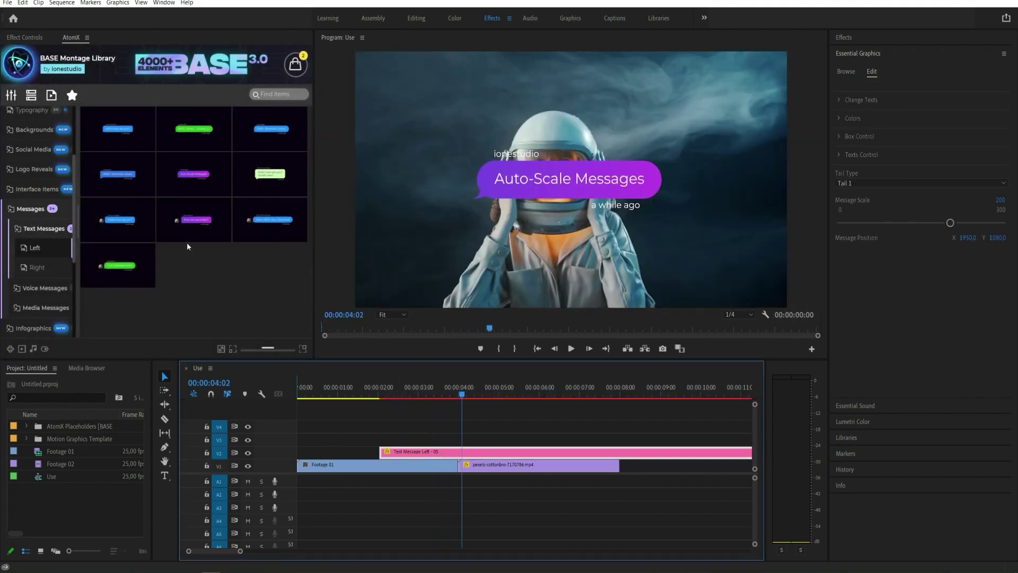
Step: Add the RGB - 07 effect from Effects&Overlays > RGB above the text message, starting at 00:00:02:00
click(44, 214)
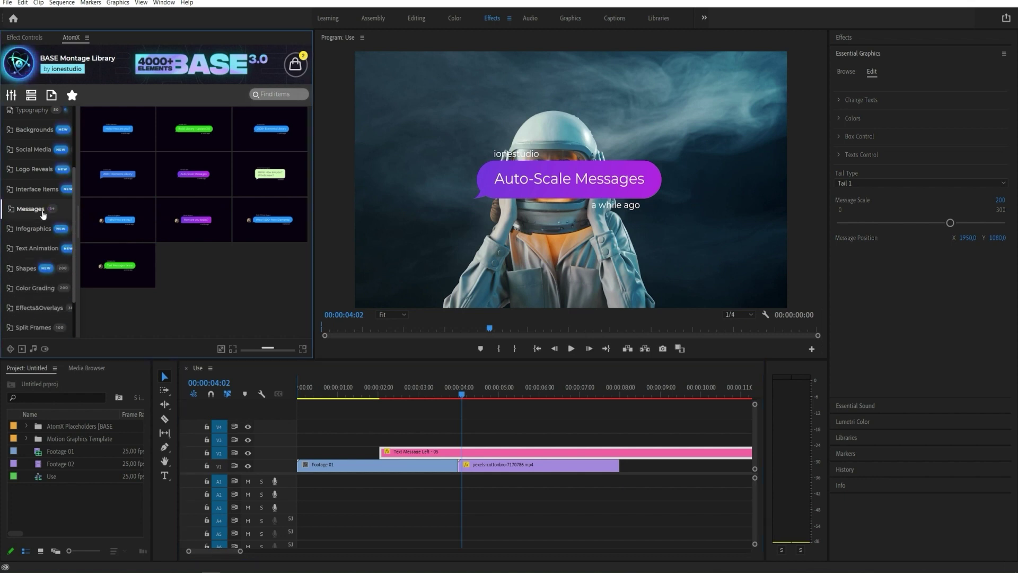
click(40, 308)
scroll(45, 286, down, 3)
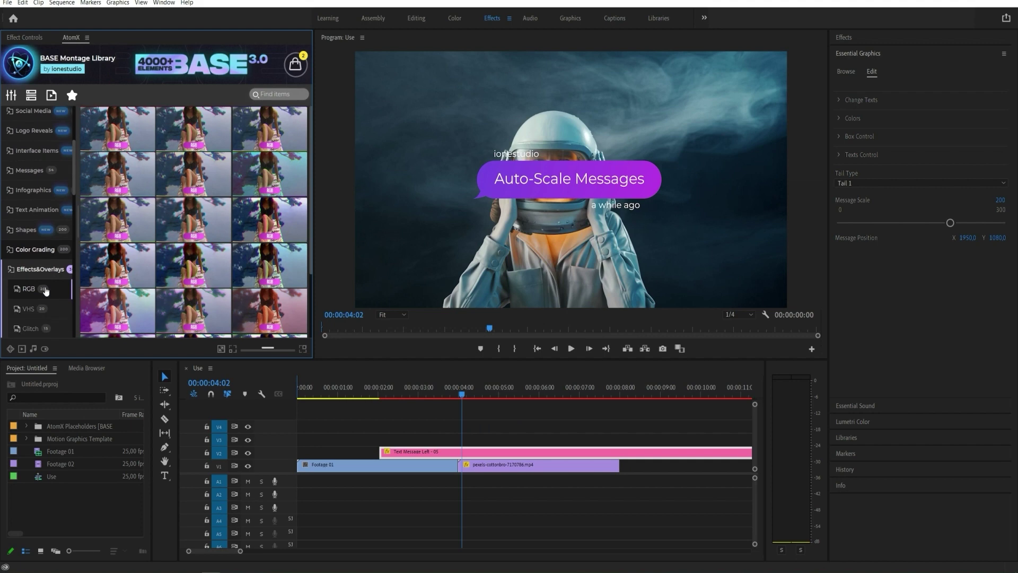
mouse_move(114, 223)
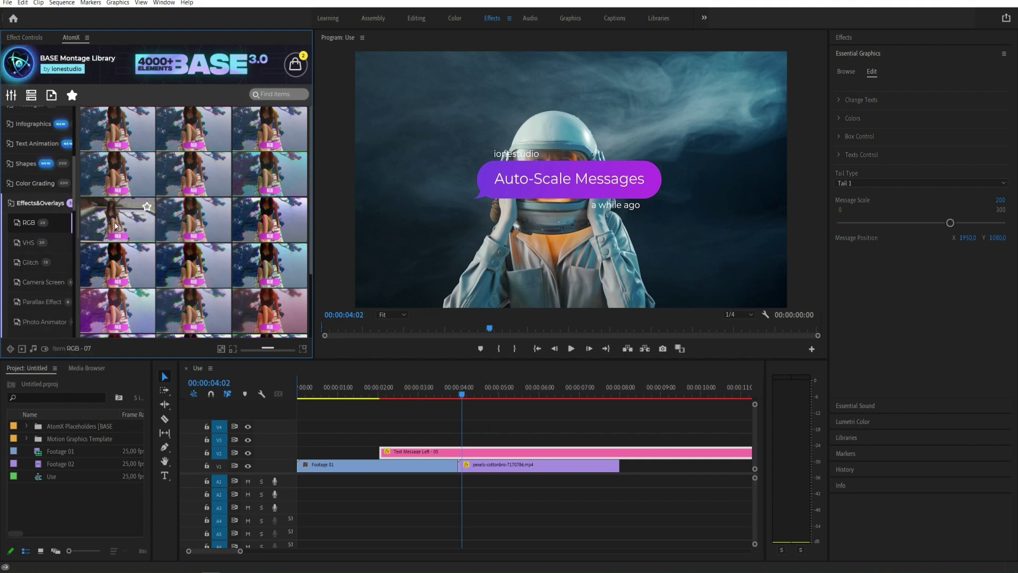
drag(114, 224, 377, 440)
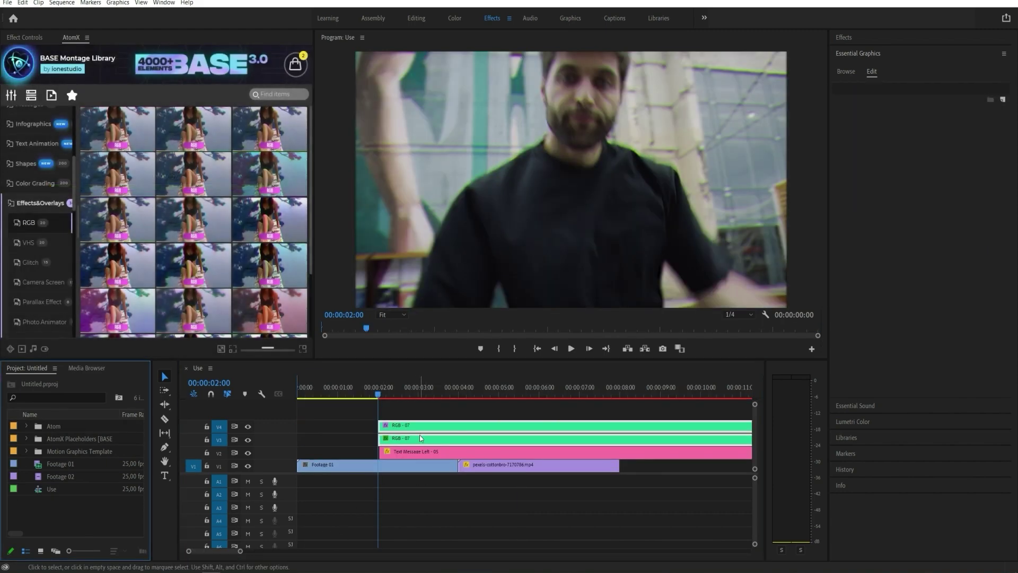
Step: Move the RGB - 07 and text message clips to start at about 1 second, and place the playhead at 00:00:04:00
drag(365, 416, 376, 452)
drag(377, 397, 459, 399)
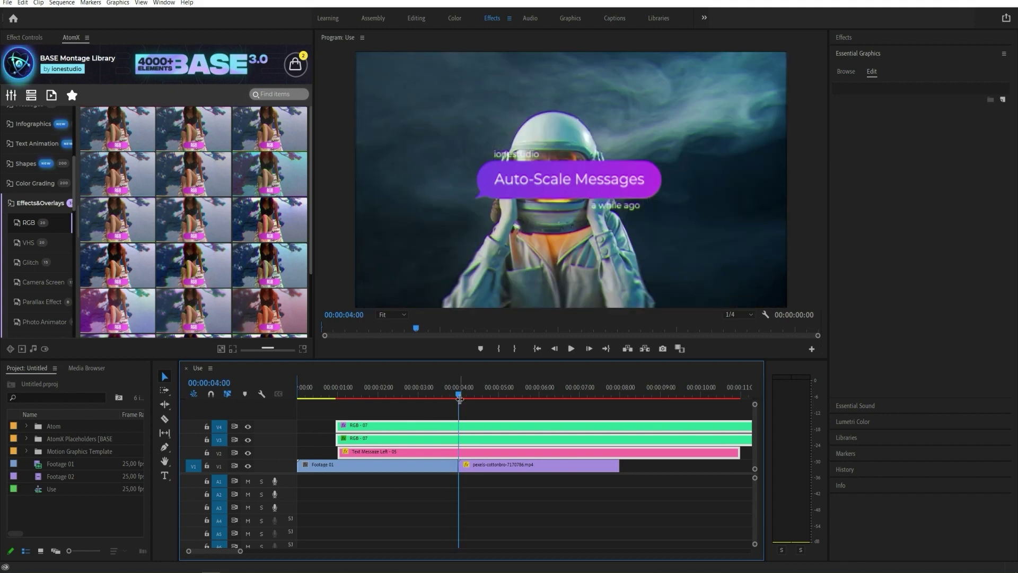
click(444, 486)
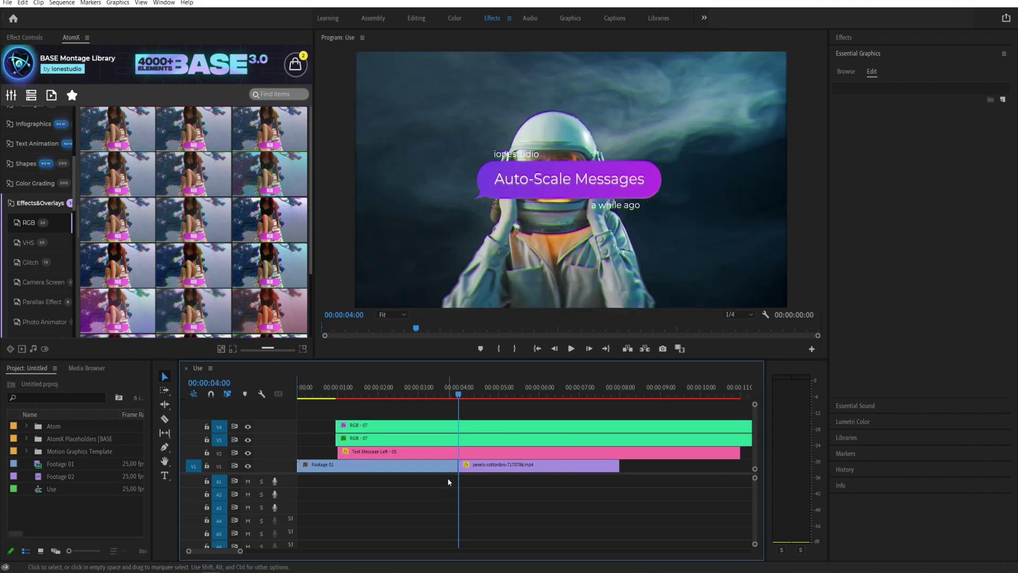
Step: Open the Basic Long presets under Transitions > Simple Zoom in the AtomX library
scroll(47, 123, up, 5)
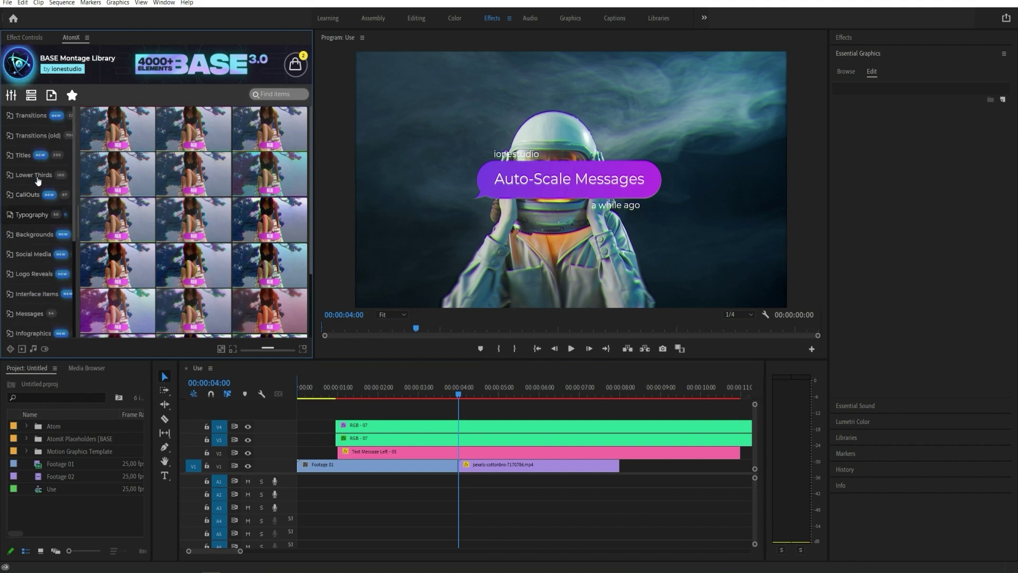
click(32, 115)
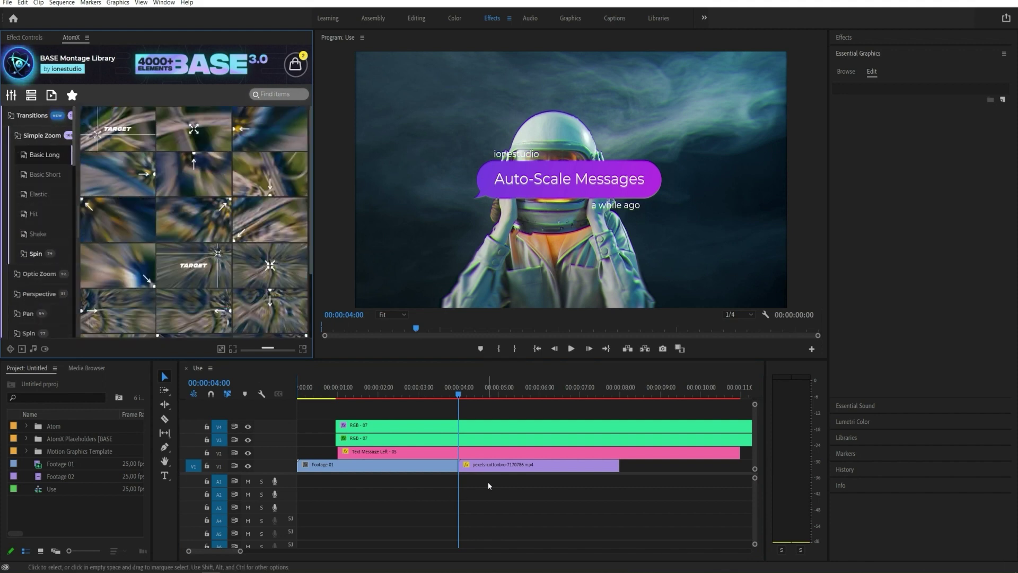
Step: Check the Scale to Frame Size option on both footage clips on track V1
right_click(479, 468)
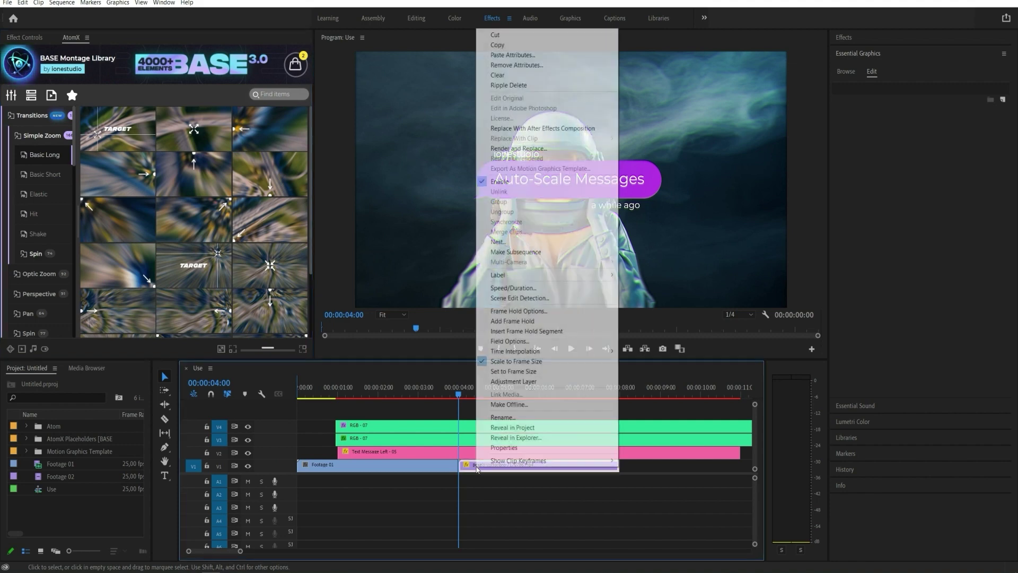
click(508, 370)
right_click(438, 467)
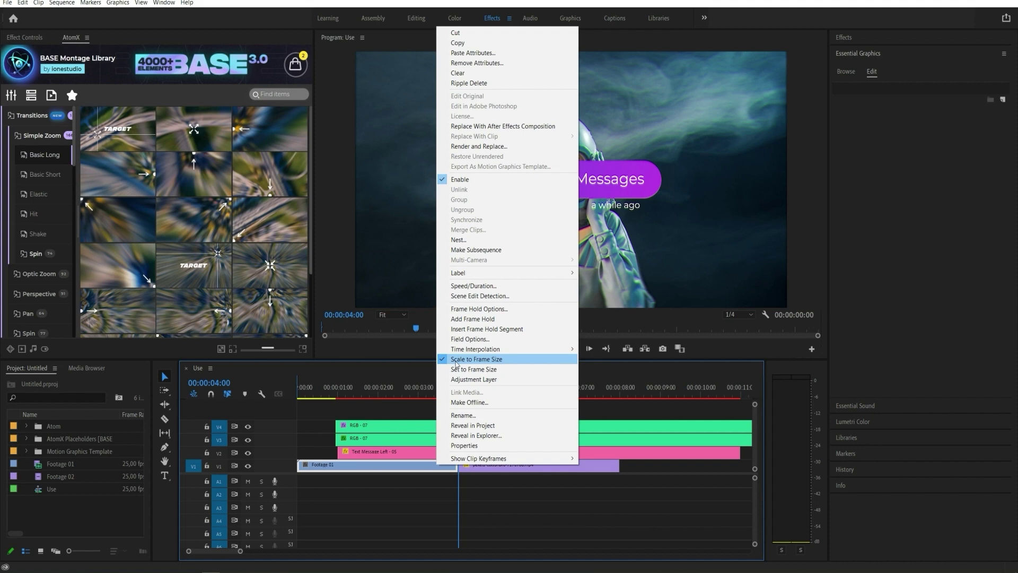
click(419, 490)
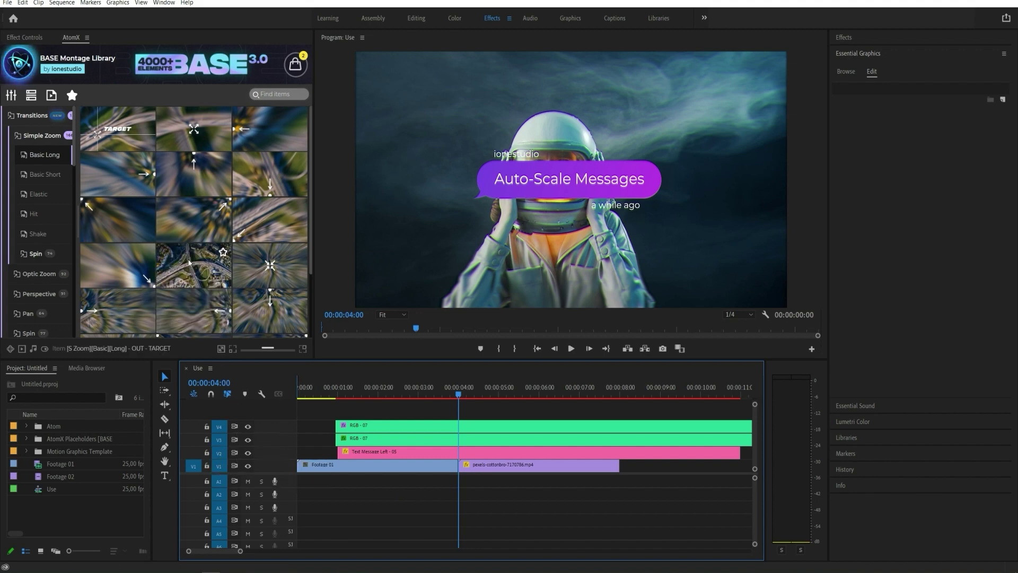
Step: Apply the Basic Long IN - Top transition at the 00:00:04:00 cut and reveal its placeholder sequence in the project
click(192, 186)
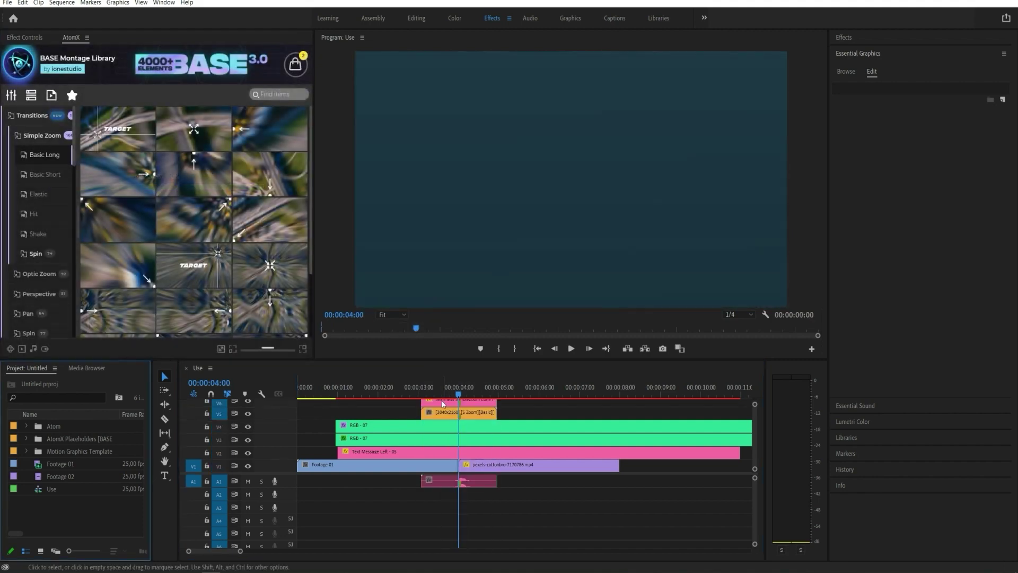
click(452, 413)
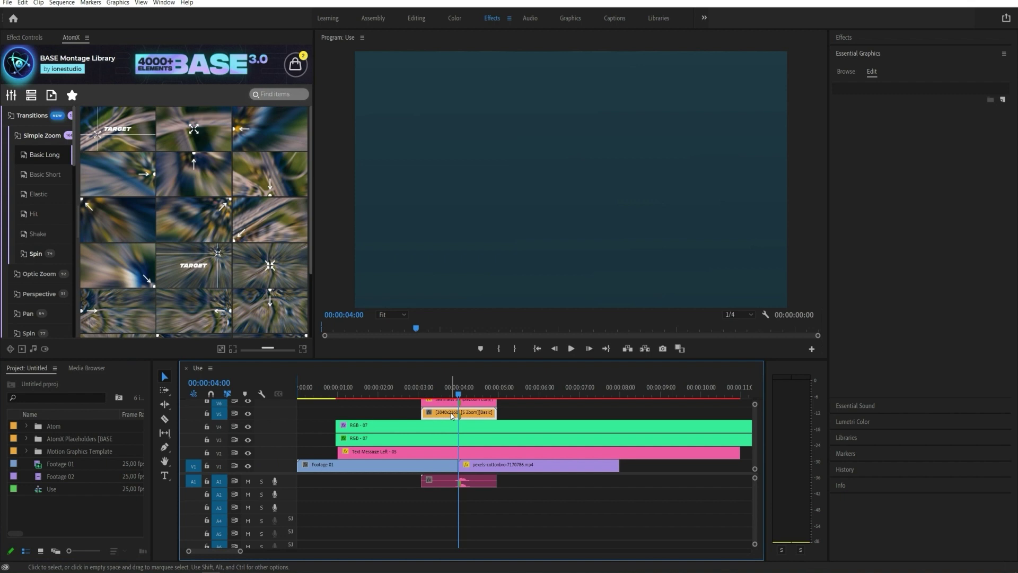
right_click(452, 416)
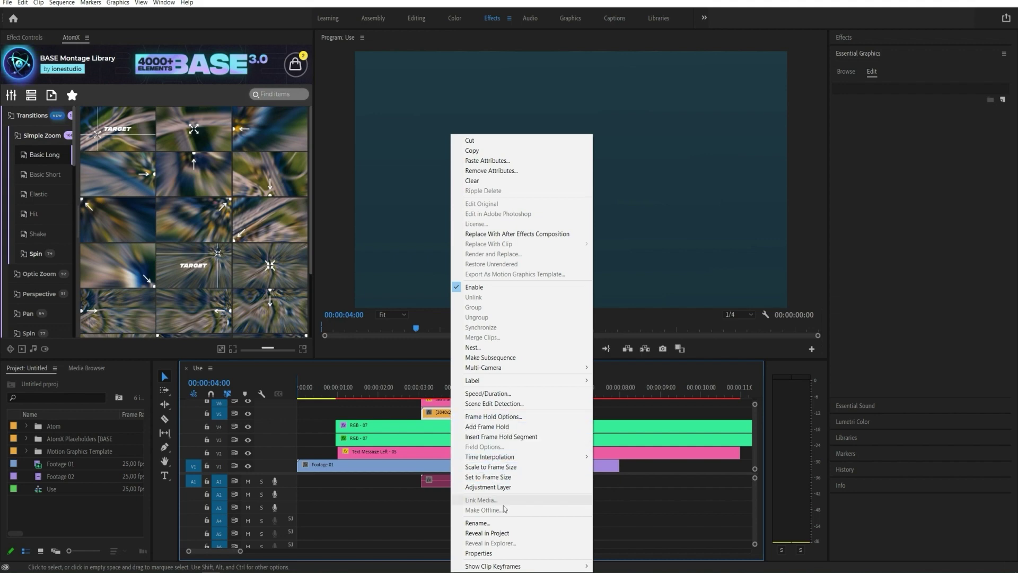
click(501, 533)
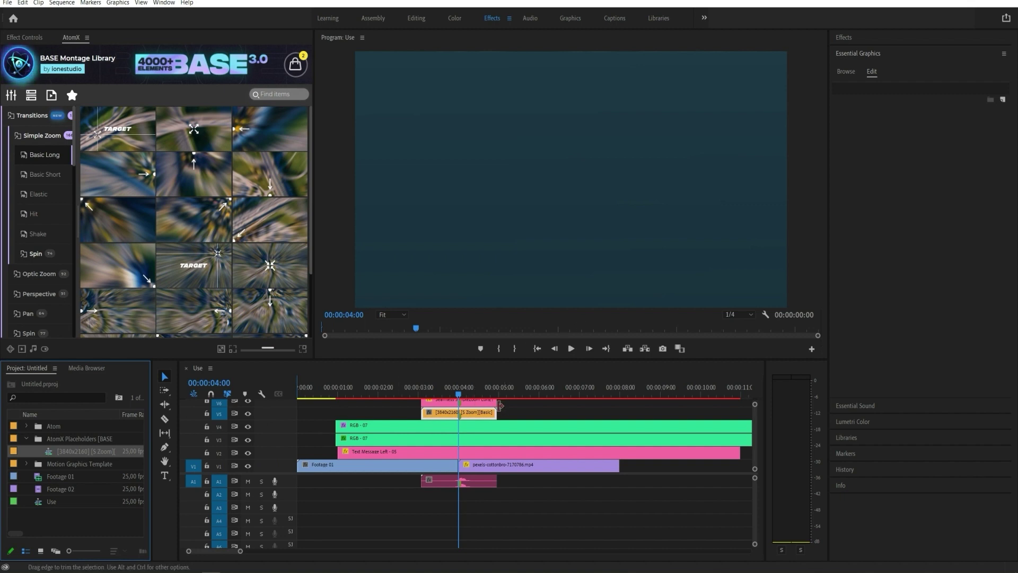
Step: Fill the IN - Top transition's Replace Media with the revealed placeholder sequence and preview it up to 00:00:04:16
click(488, 411)
click(96, 452)
drag(868, 219, 881, 160)
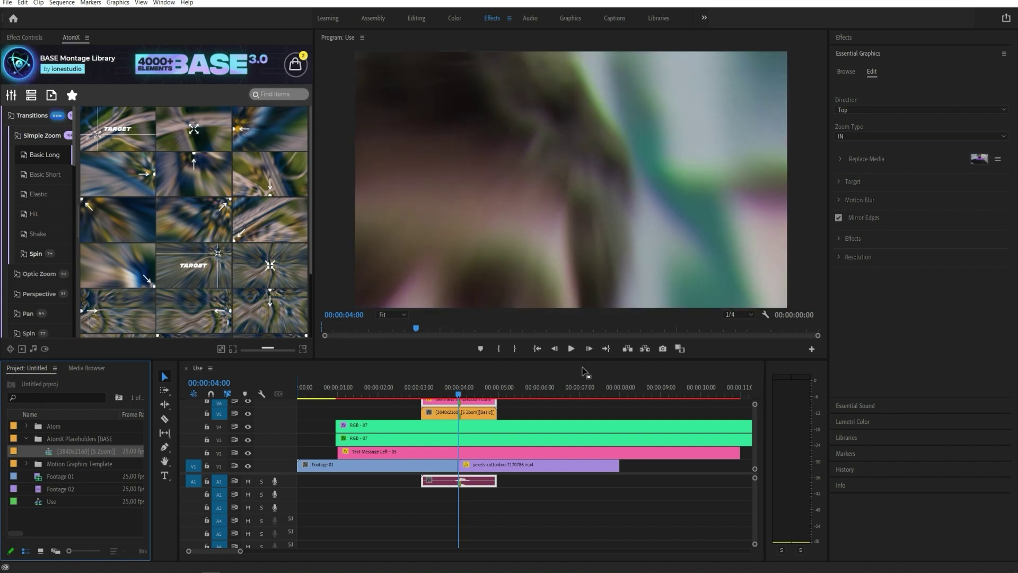
click(442, 396)
drag(442, 397, 484, 397)
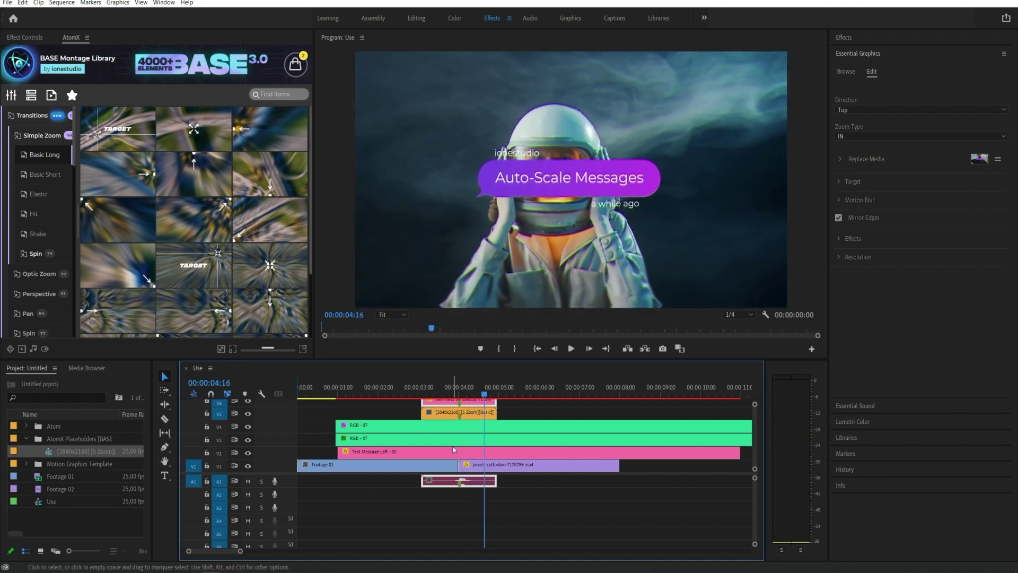
Step: Delete the IN - Top transition, its placeholder and its sound clip from the sequence
click(473, 417)
shift+click(479, 403)
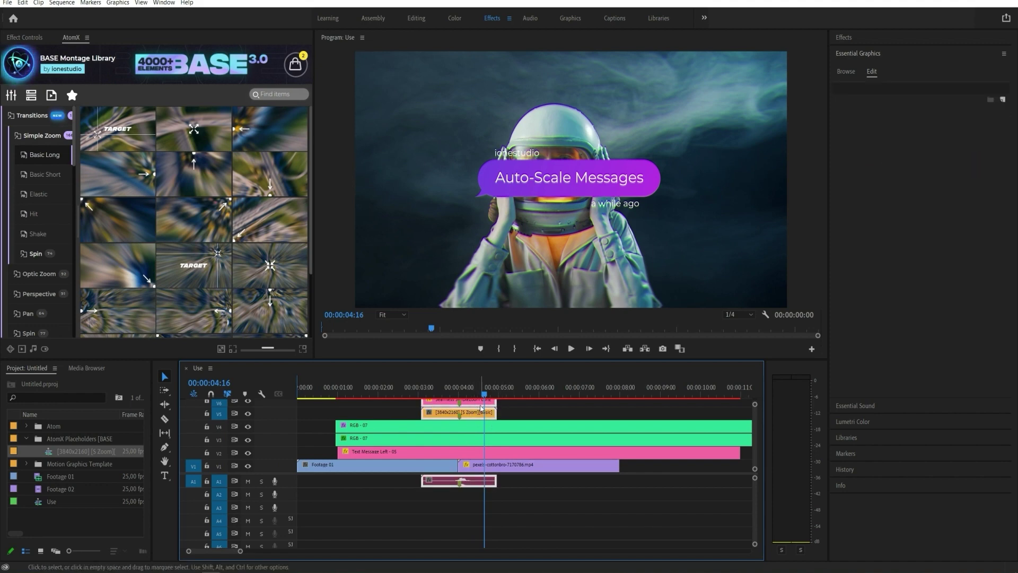
key(Delete)
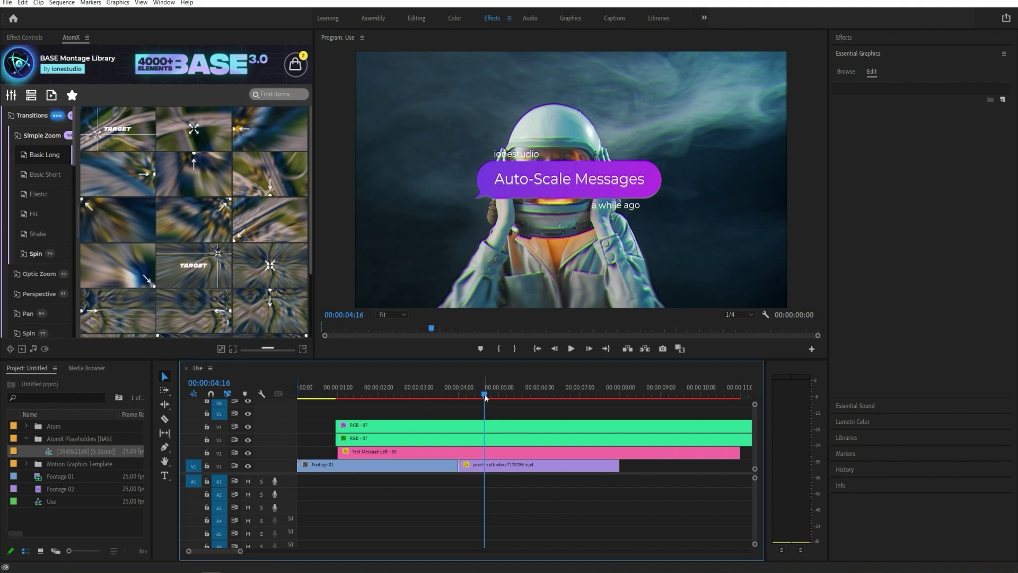
Step: Apply the Basic Long IN - Top Right transition to only the V1 footage at 00:00:04:00 and reveal its placeholder in the project
drag(485, 396, 458, 396)
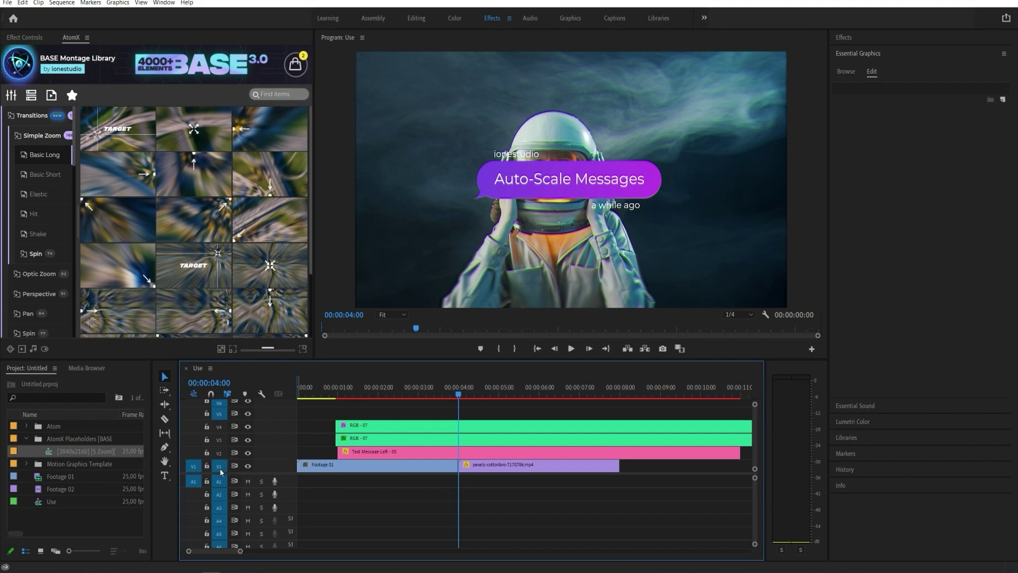
click(197, 221)
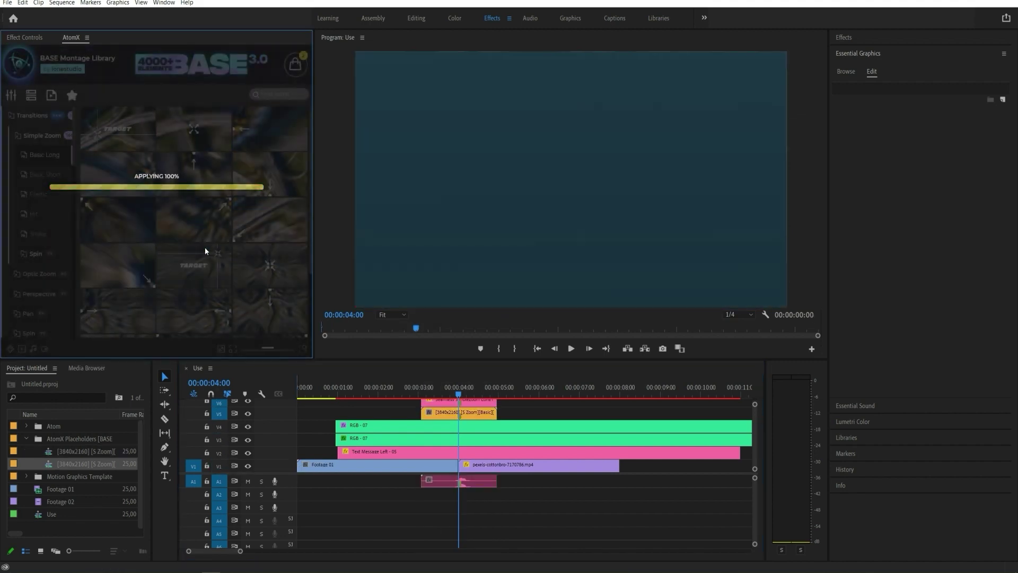
click(457, 395)
mouse_move(458, 397)
mouse_down()
mouse_move(437, 399)
mouse_move(454, 409)
mouse_up()
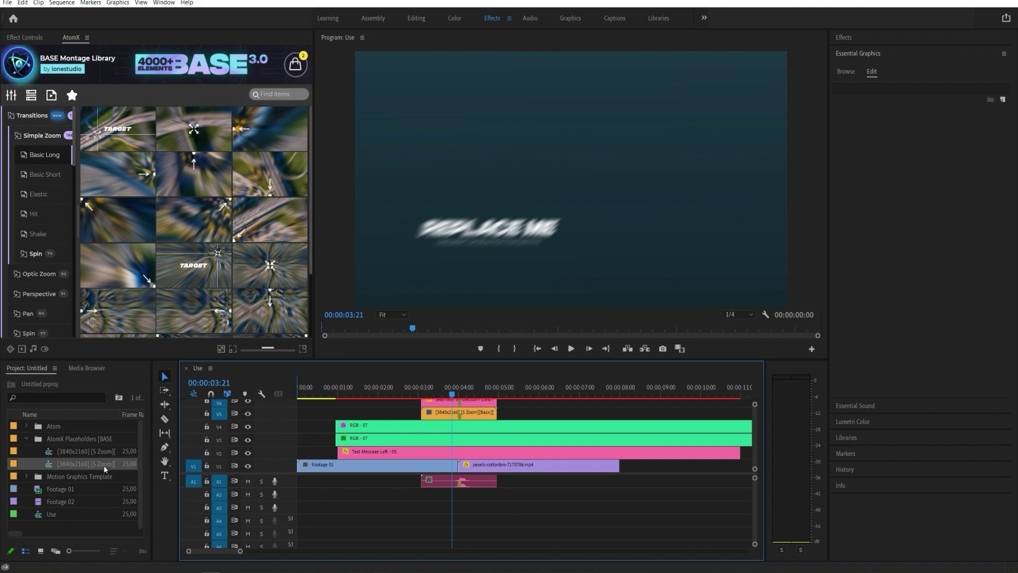
right_click(440, 415)
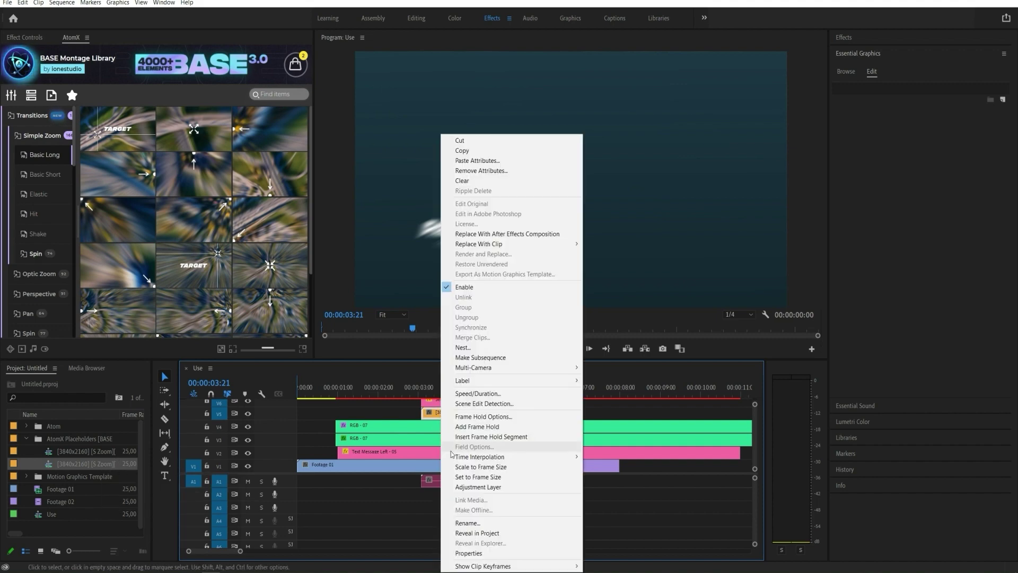
click(477, 533)
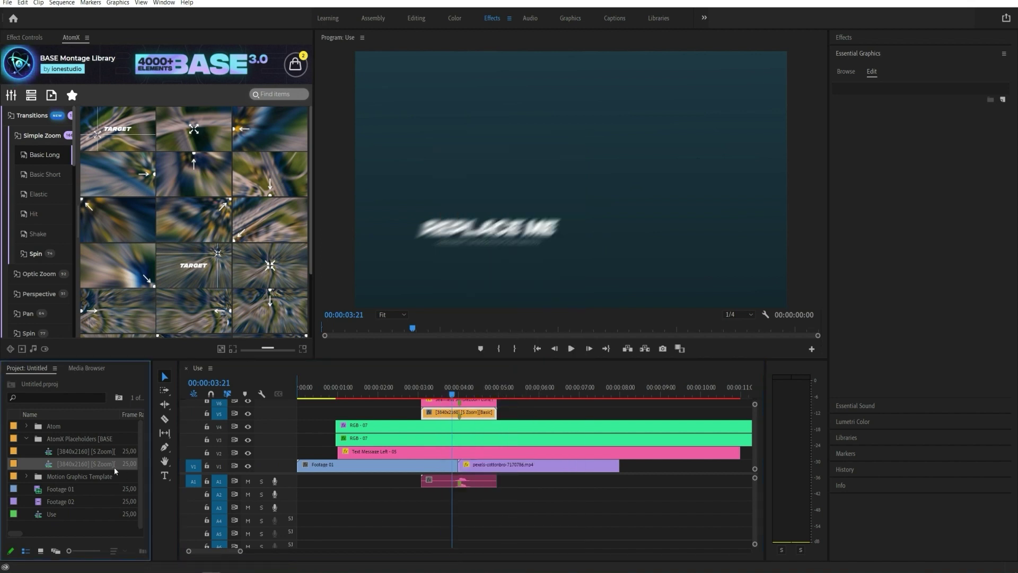
Step: Fill the IN - Top Right transition's Replace Media with its placeholder sequence and preview it across the cut
click(479, 408)
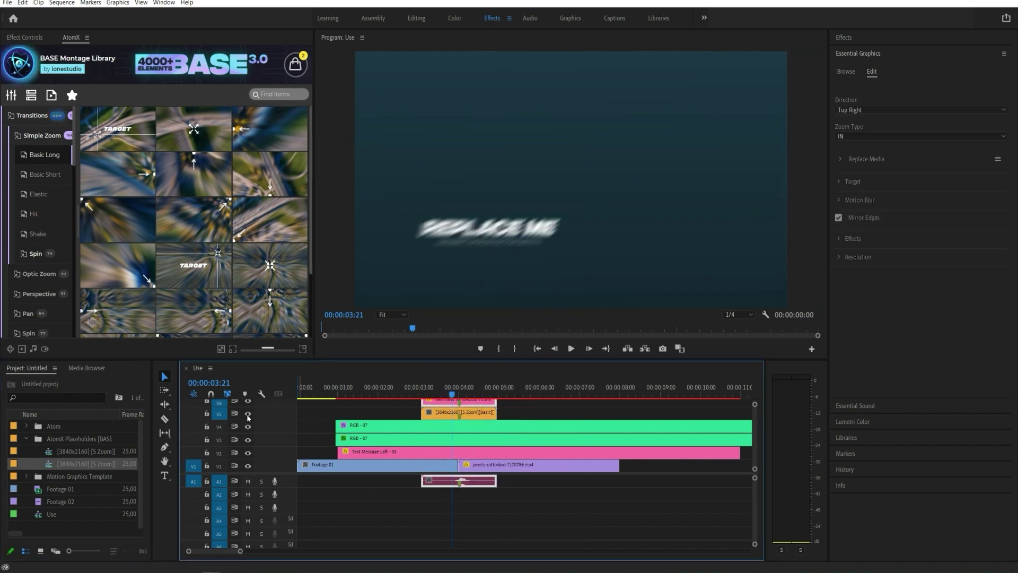
drag(82, 466, 870, 158)
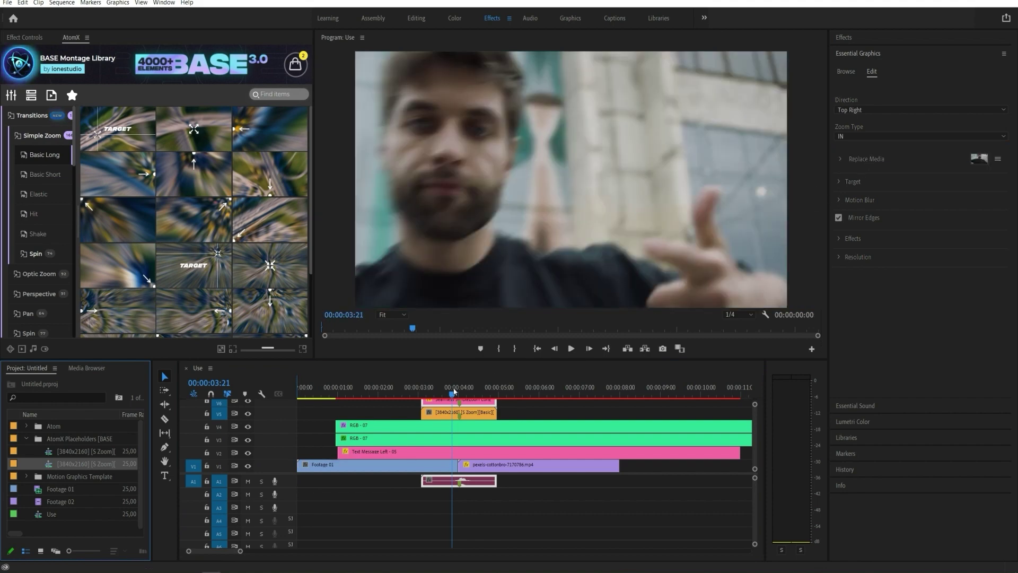
drag(452, 392, 496, 398)
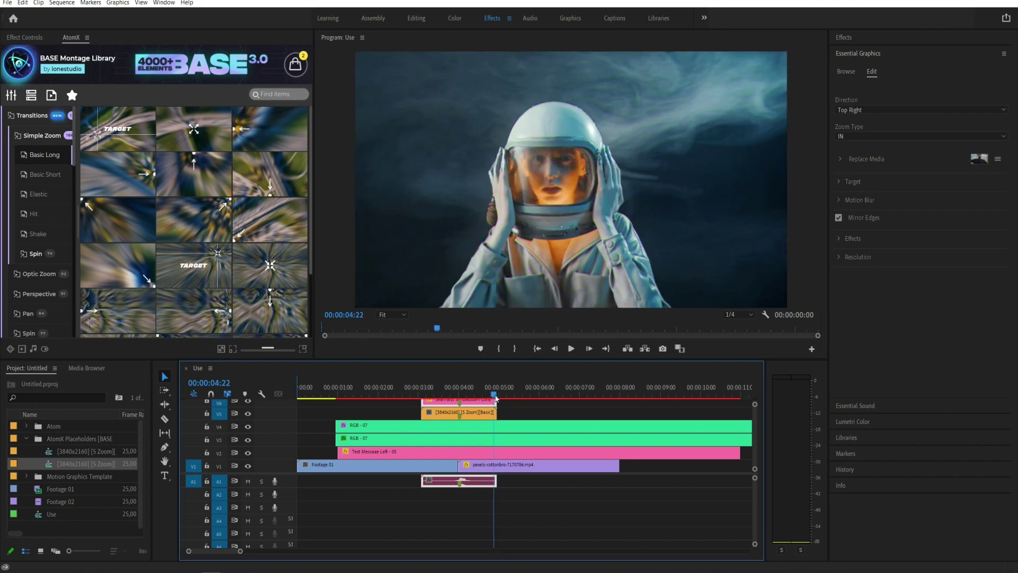
drag(495, 399, 482, 399)
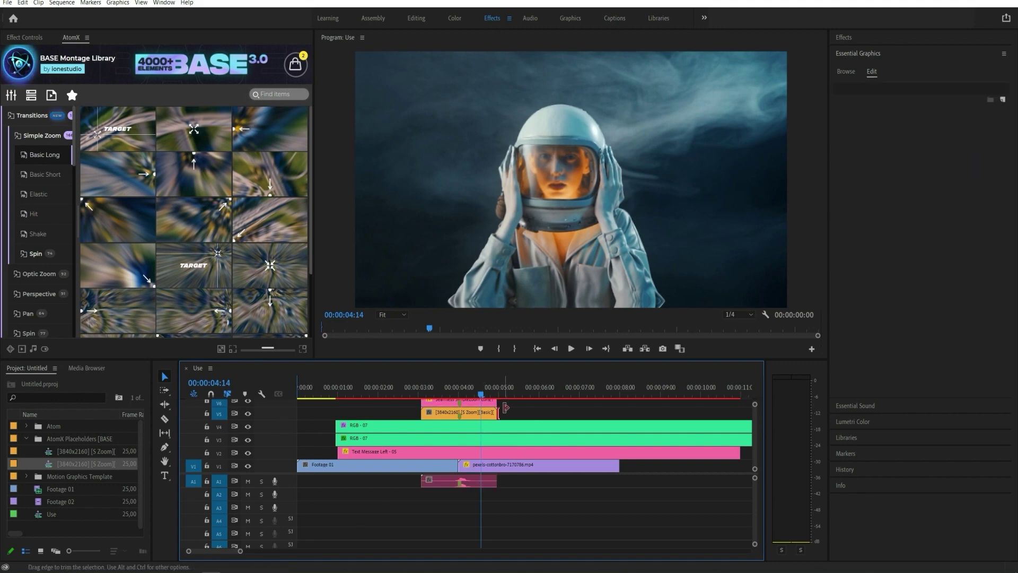
Step: Examine the clips inside the IN - Top Right placeholder sequence, return to the Use sequence and close the placeholder sequence
double_click(446, 403)
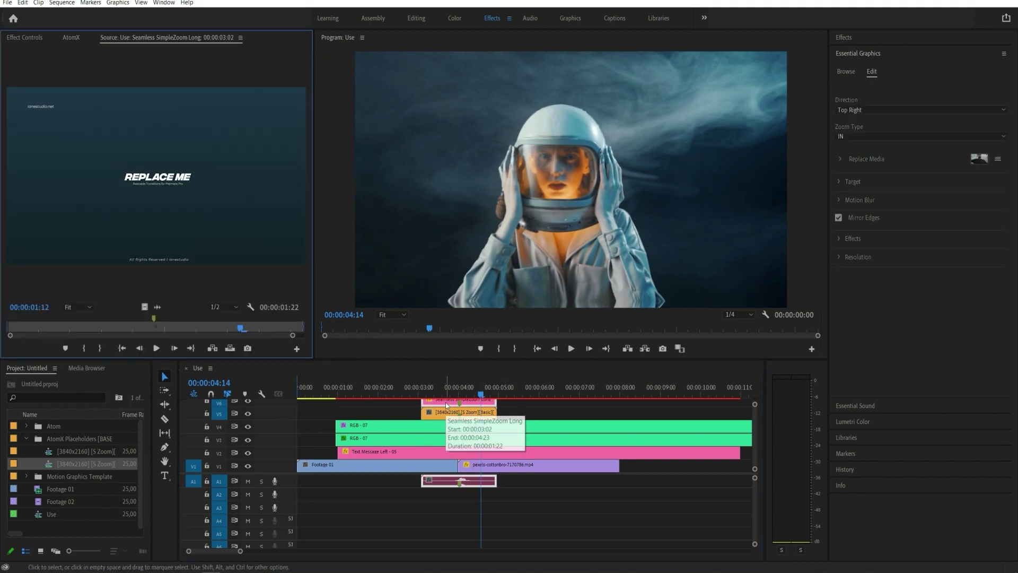
double_click(443, 412)
mouse_move(351, 401)
mouse_down()
mouse_move(309, 397)
mouse_move(358, 401)
mouse_up()
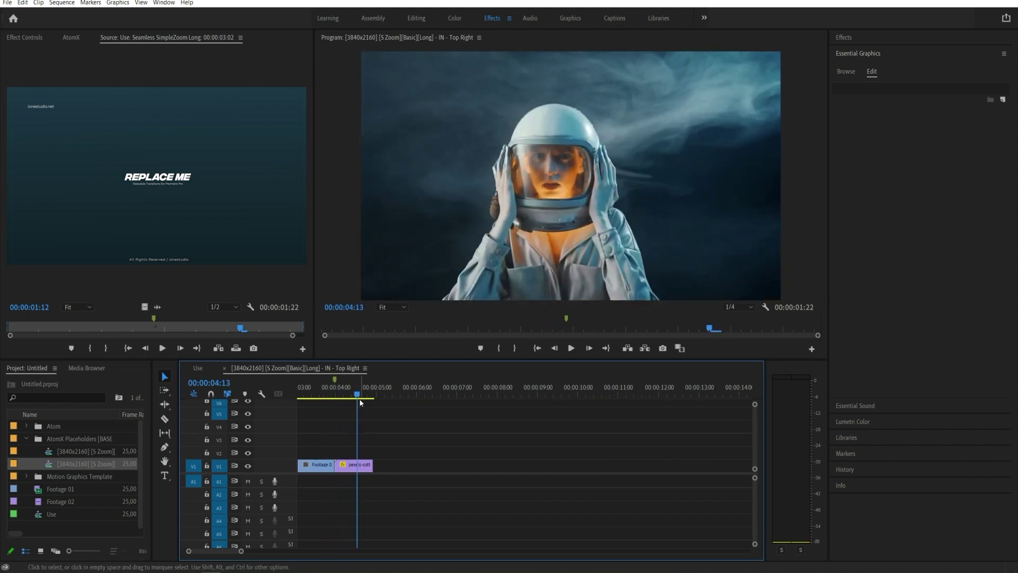
click(200, 369)
click(225, 368)
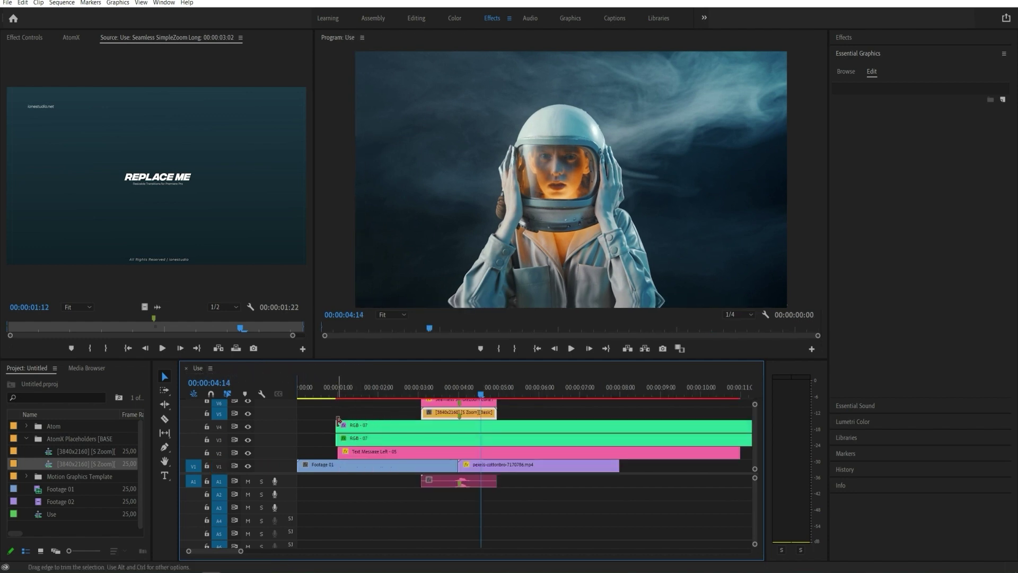
Step: Delete the AtomX Placeholders bin from the project and the remaining transition clips from the sequence
click(379, 413)
click(98, 439)
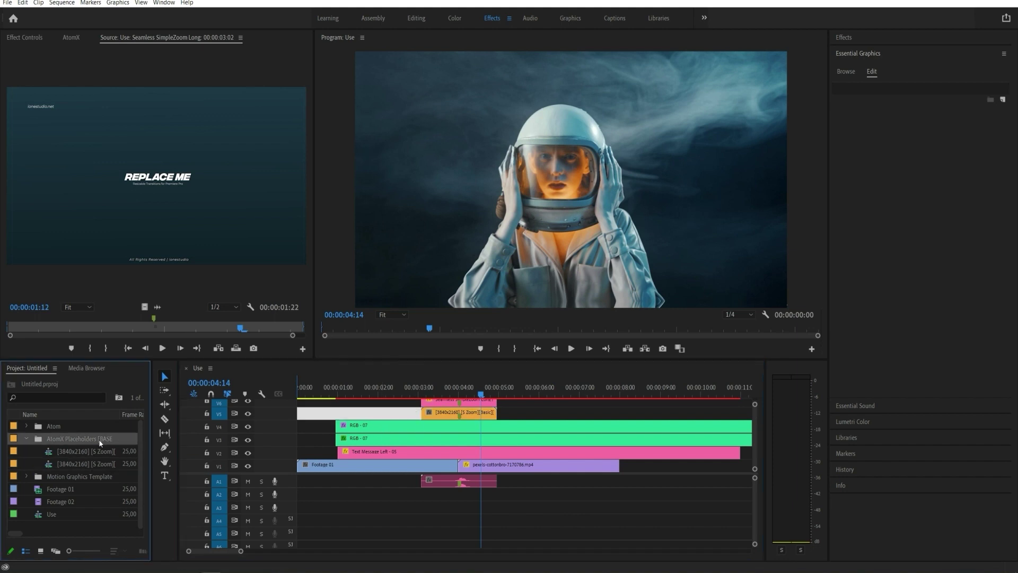
key(Delete)
key(Return)
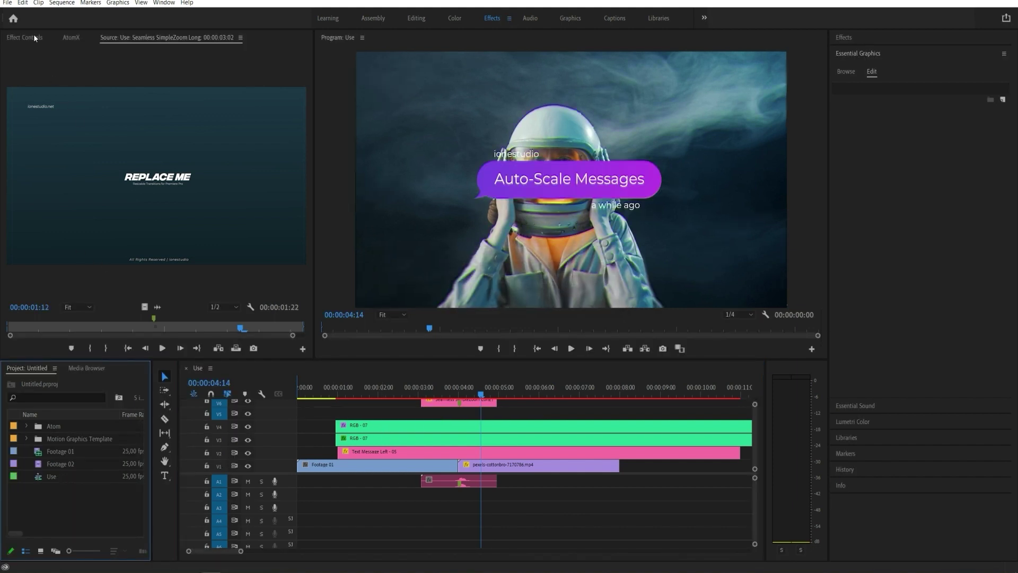
click(33, 35)
click(435, 482)
key(Delete)
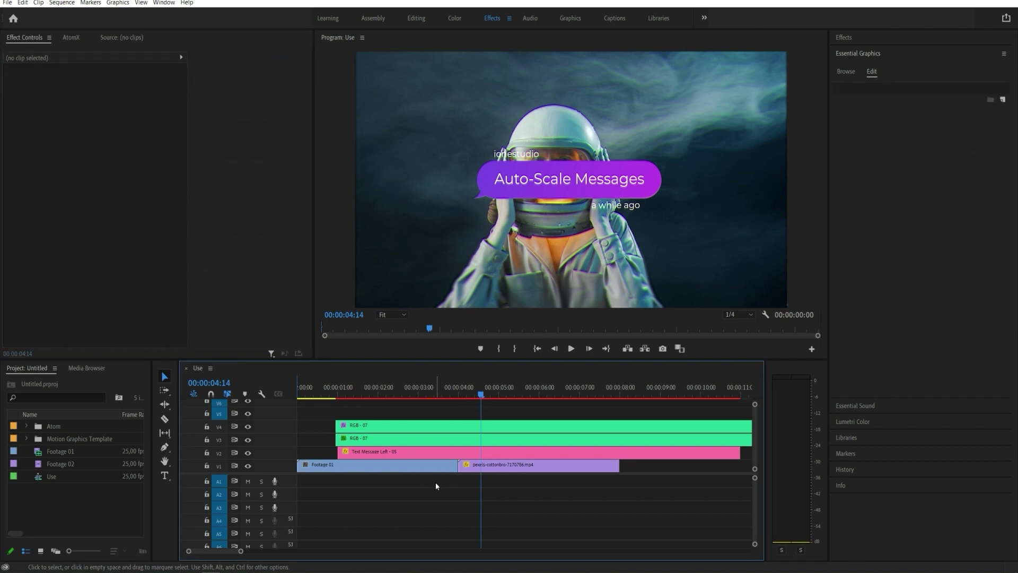
Step: Select the clips on tracks V1 to V4 and apply the Basic Long IN - Top transition to them at 00:00:04:00
click(72, 37)
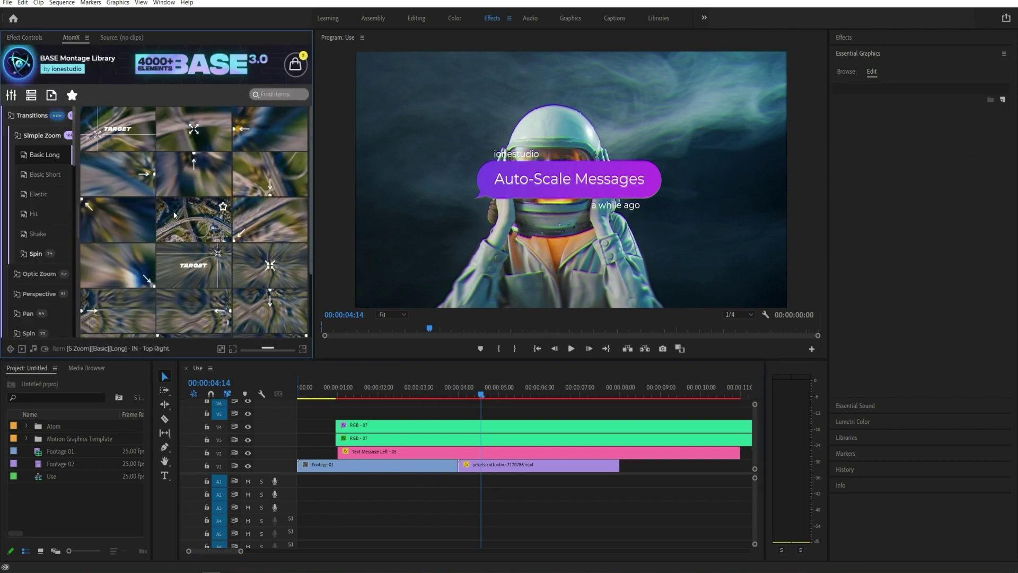
click(463, 394)
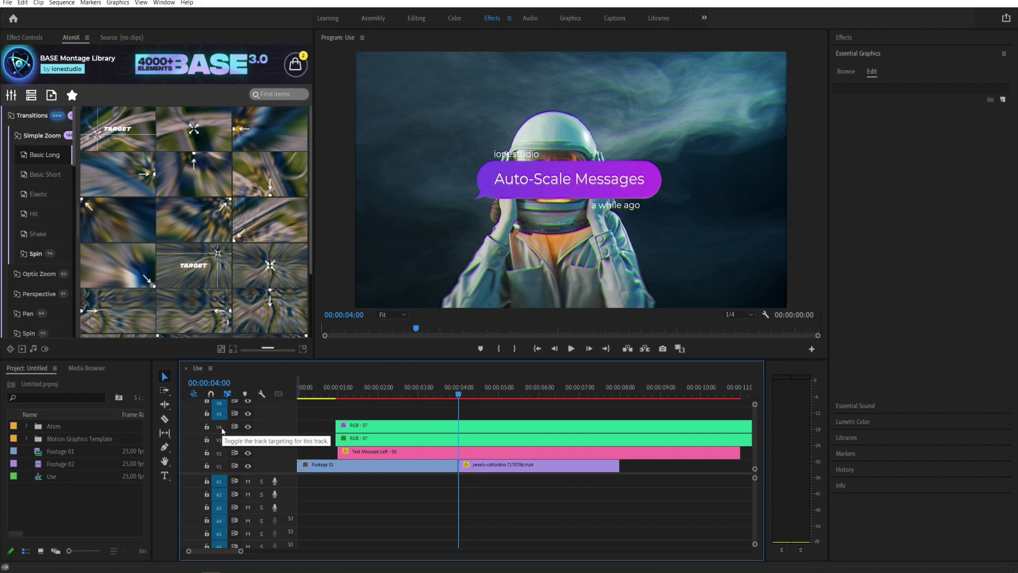
drag(329, 412, 454, 467)
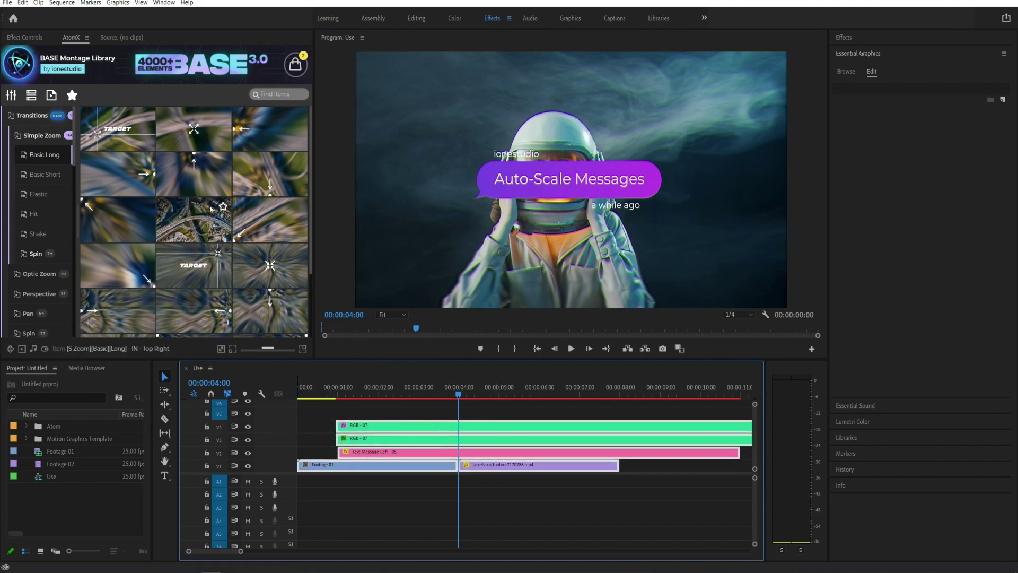
click(207, 186)
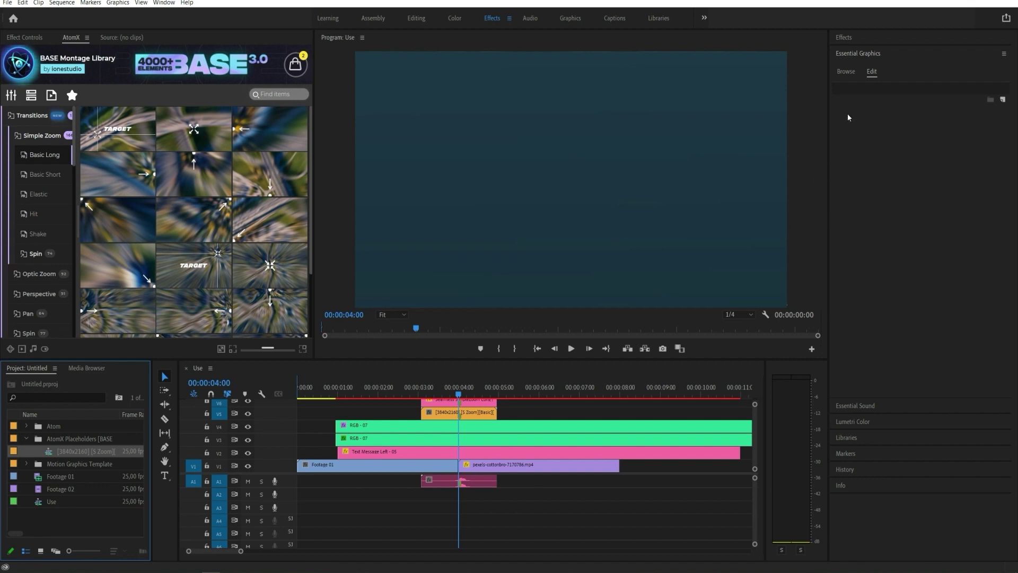
Step: Fill Replace Media of the newly applied transition with its placeholder sequence and play the result around the cut
click(472, 481)
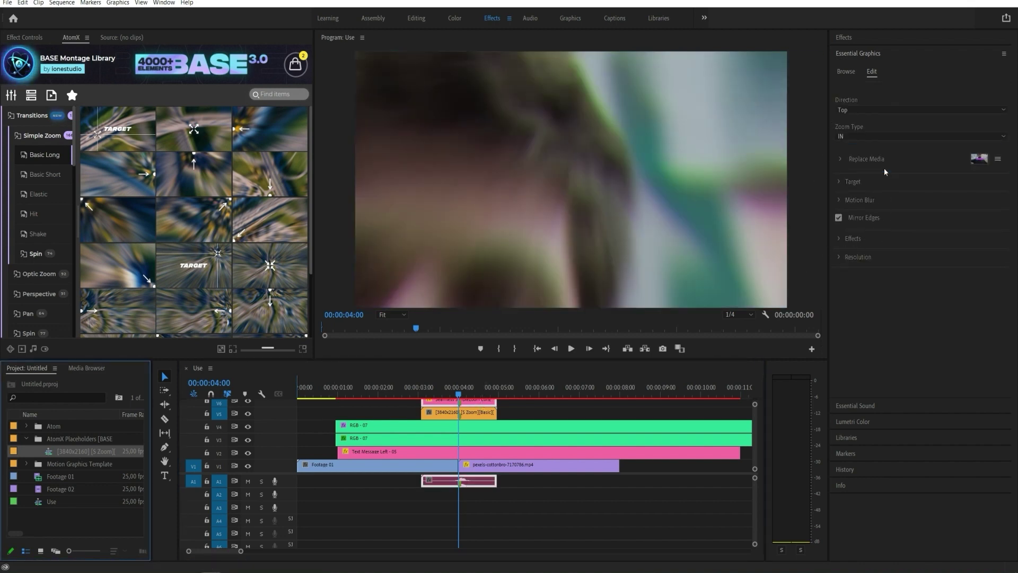
click(457, 395)
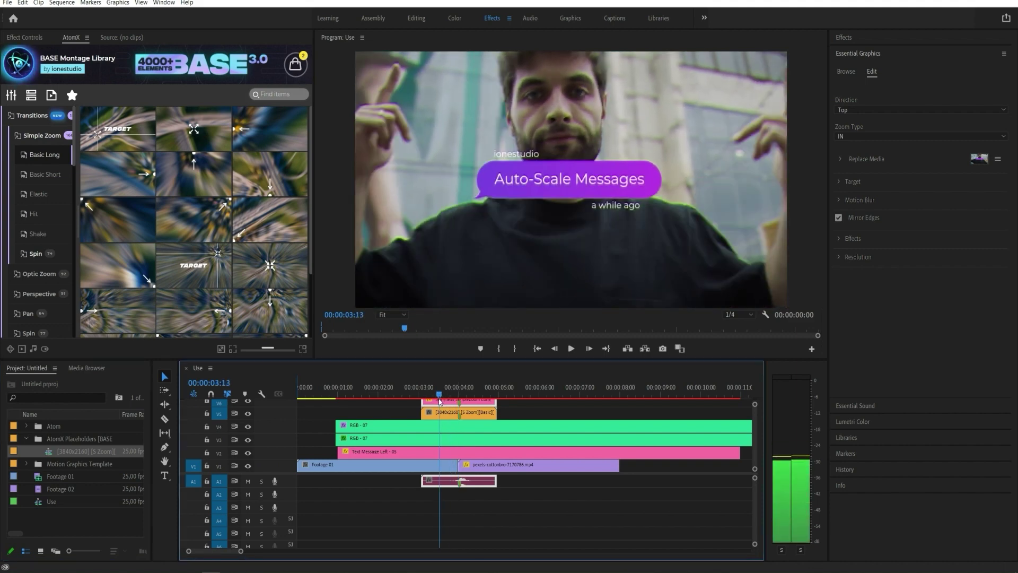
key(space)
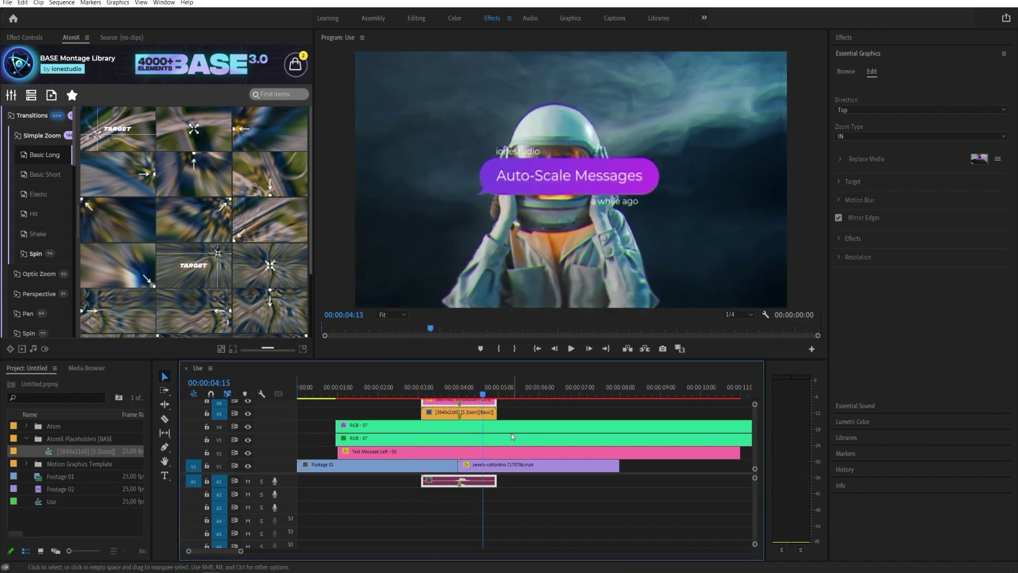
Step: Examine the layers inside the IN - Top placeholder sequence, return to the Use sequence and select the transition
click(460, 411)
double_click(444, 402)
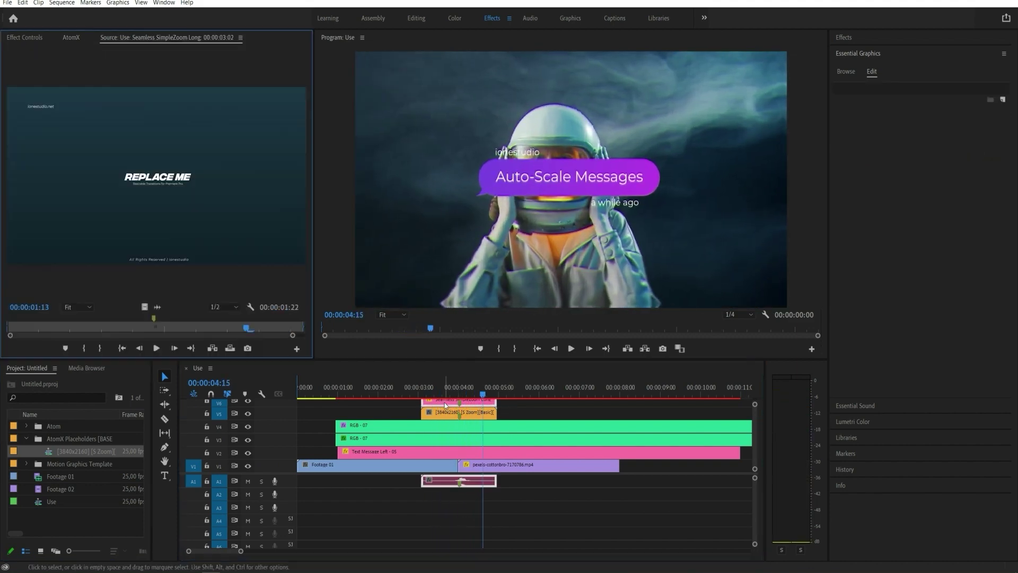
double_click(441, 411)
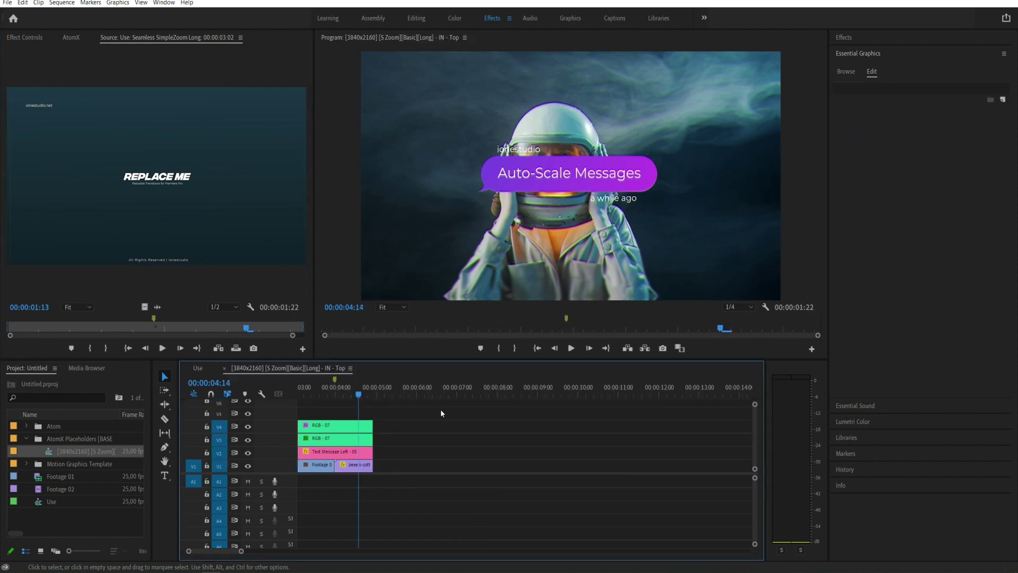
click(71, 38)
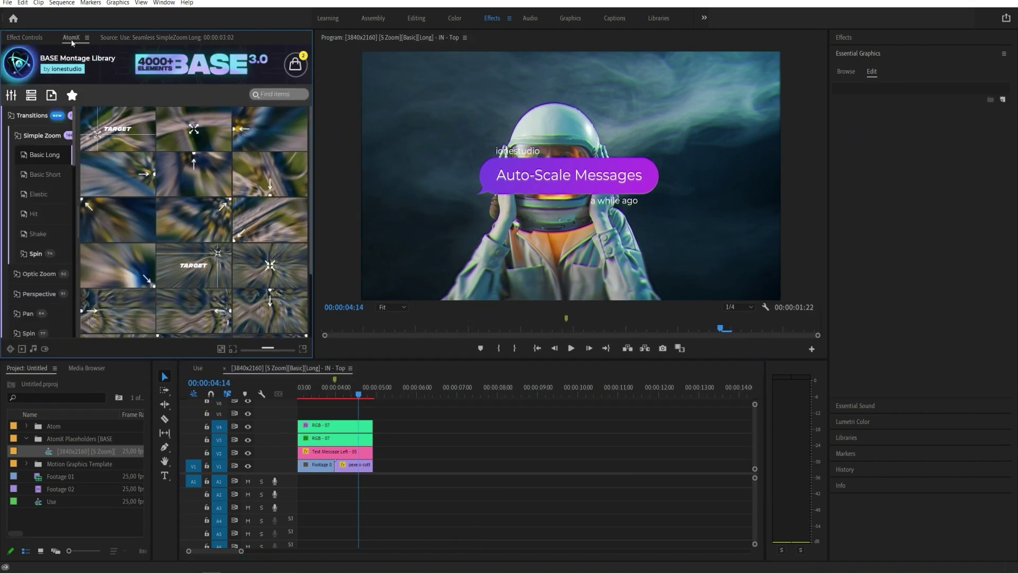
click(202, 368)
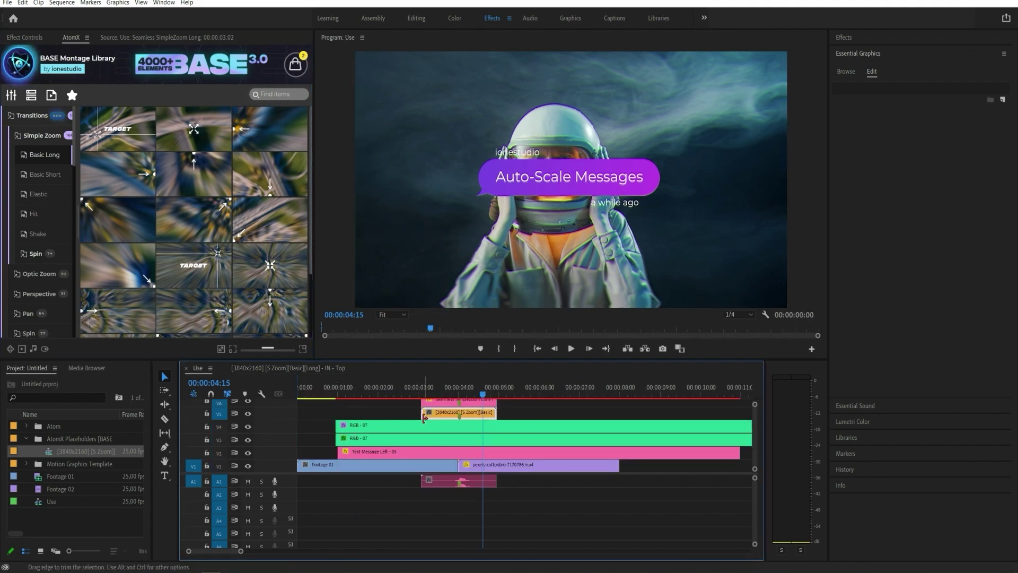
click(456, 484)
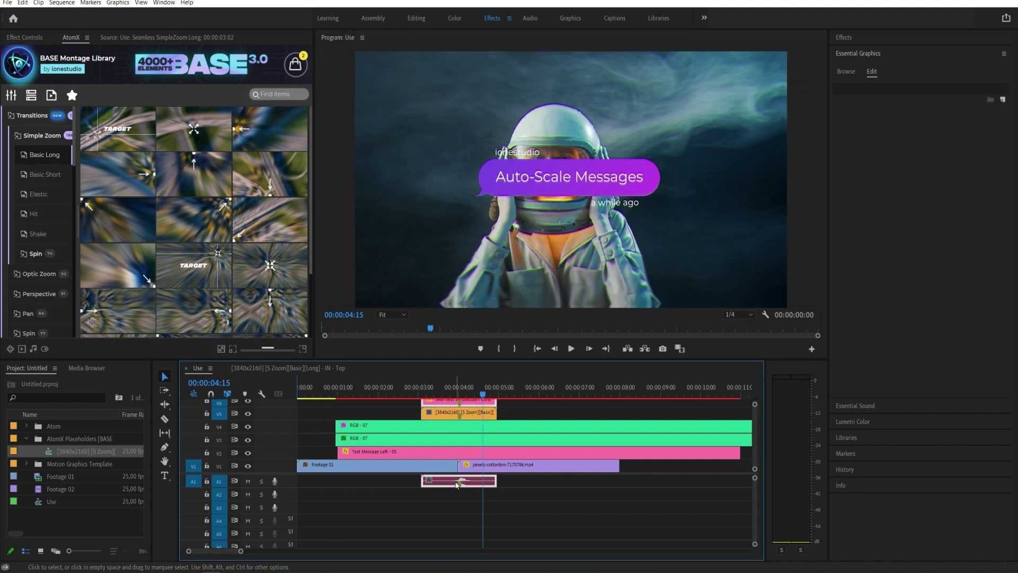
Step: Delete the transition clips together with both RGB - 07 clips and the Text Message Left clip from the Use sequence
shift+click(440, 427)
shift+click(438, 441)
shift+click(436, 453)
key(Delete)
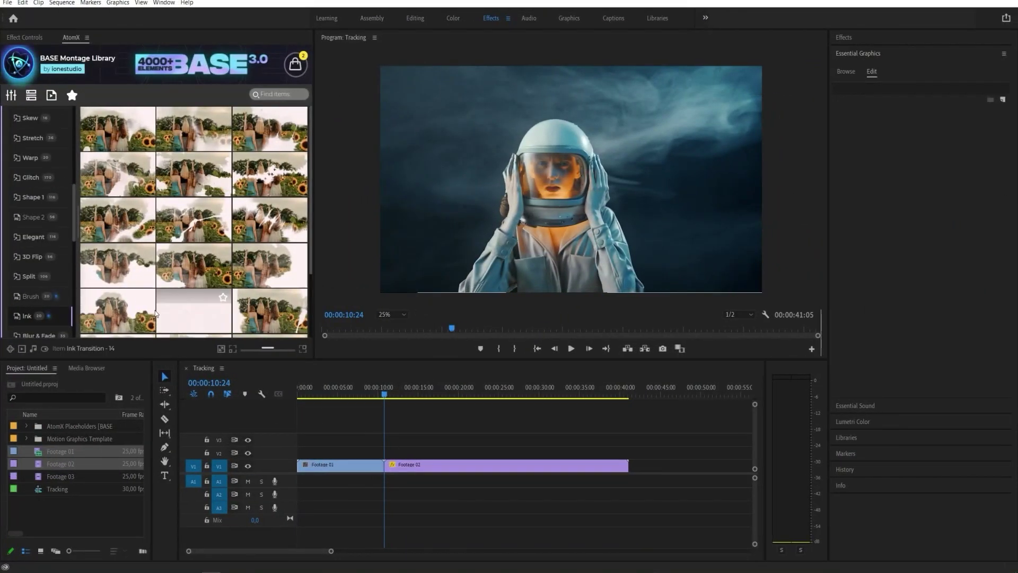
Step: Apply the Elegant Single Line transition Center Up&Down to Footage 02 at 00:00:10:24
click(33, 299)
click(45, 241)
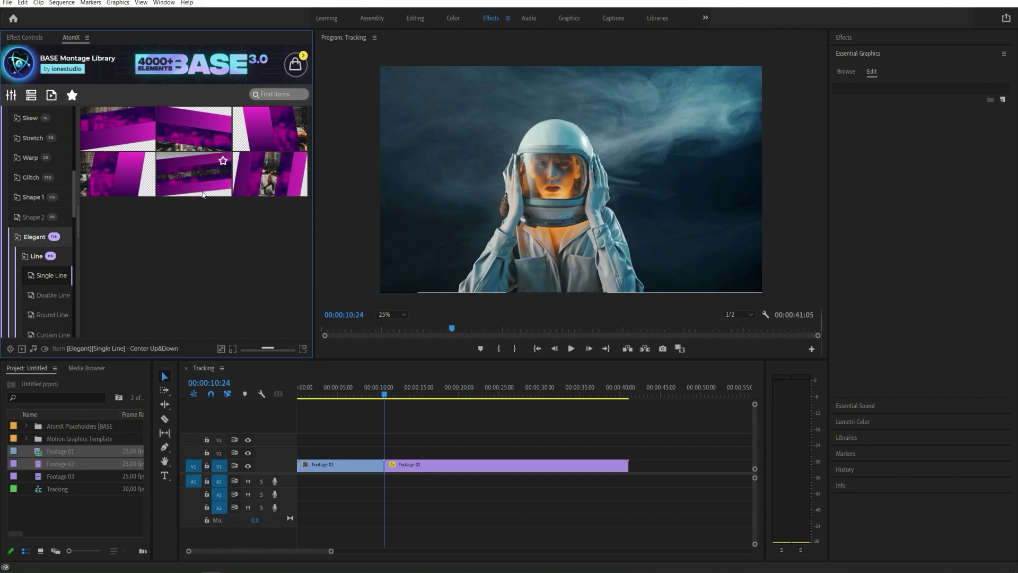
click(422, 470)
click(204, 190)
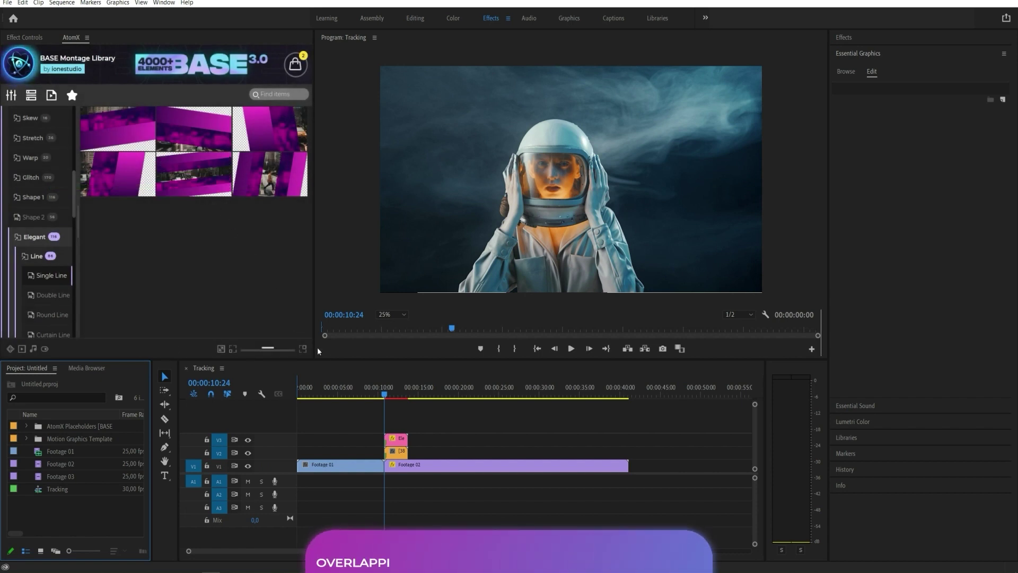
Step: Fill Replace Media of the Elegant transition with its placeholder sequence, previewing the frame at 00:00:11:16
click(390, 395)
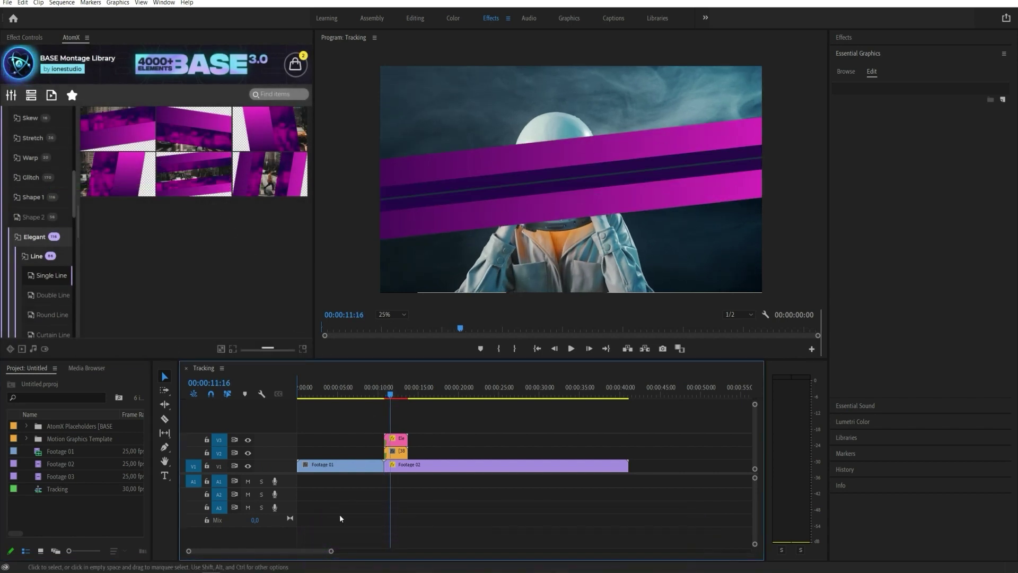
drag(332, 553, 289, 551)
click(467, 439)
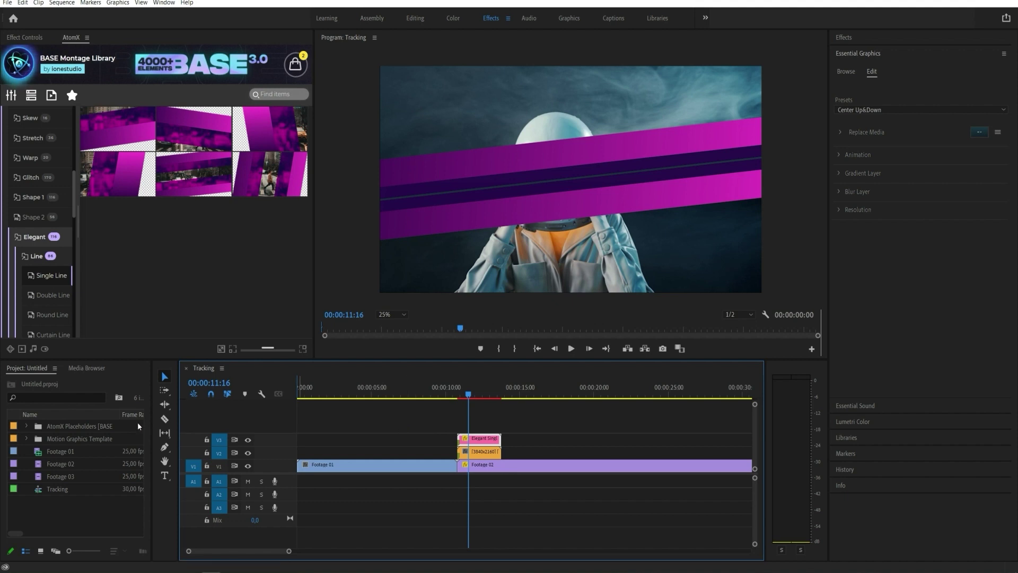
click(26, 425)
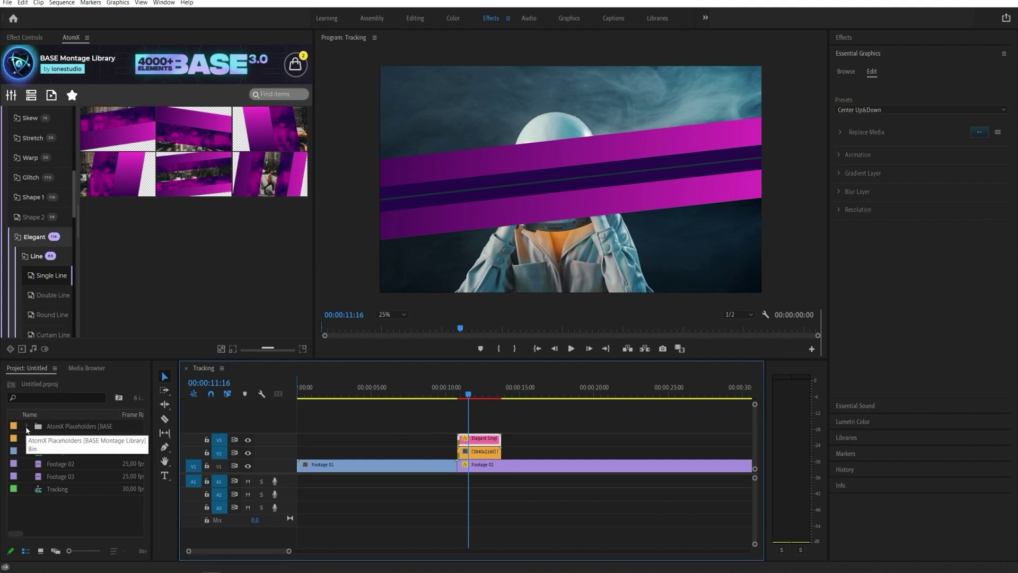
click(84, 440)
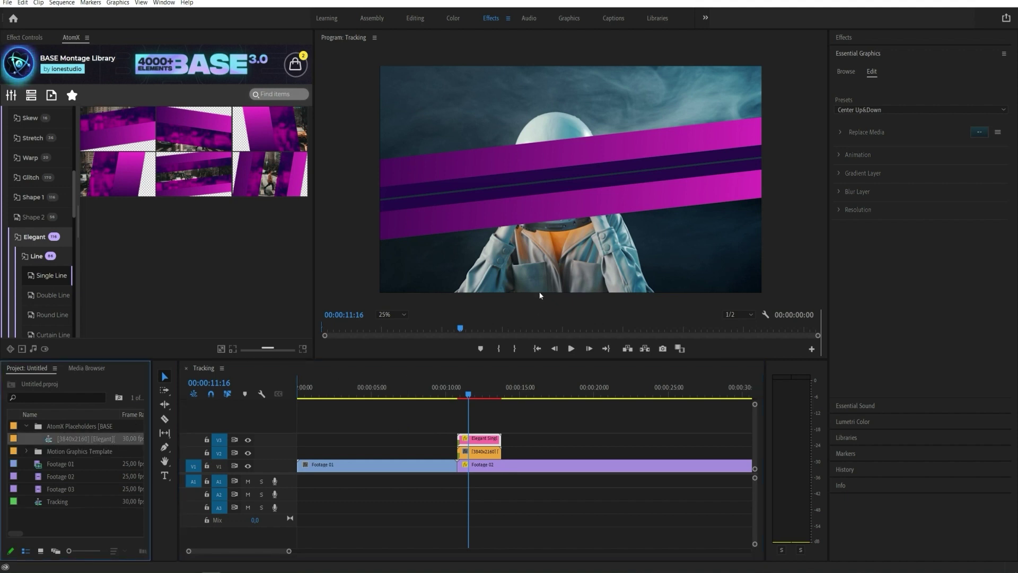
drag(69, 439, 896, 133)
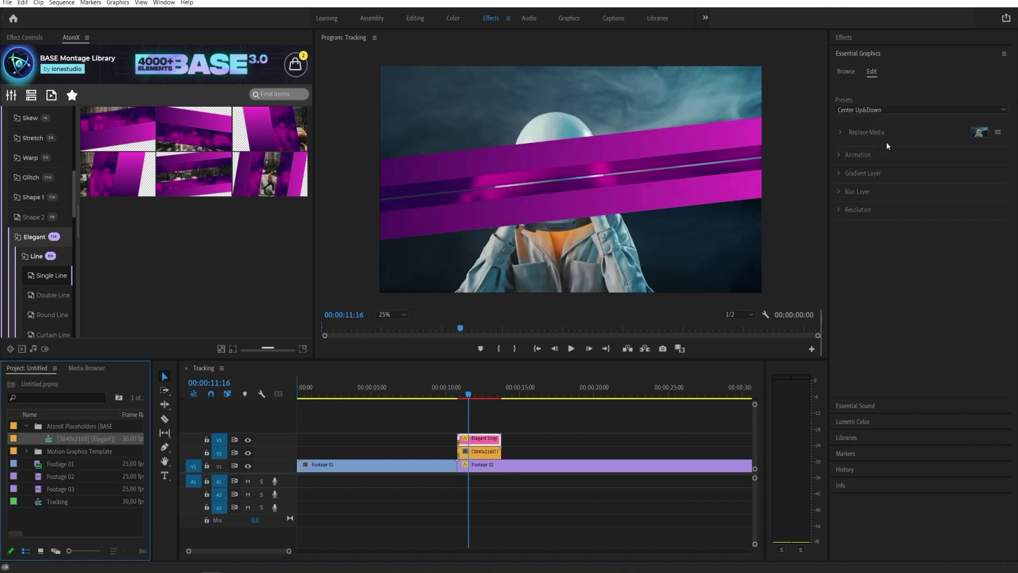
Step: Split Footage 02 at the transition's end and delete the piece beneath the transition along with the placeholder clip on V2
ctrl+click(501, 468)
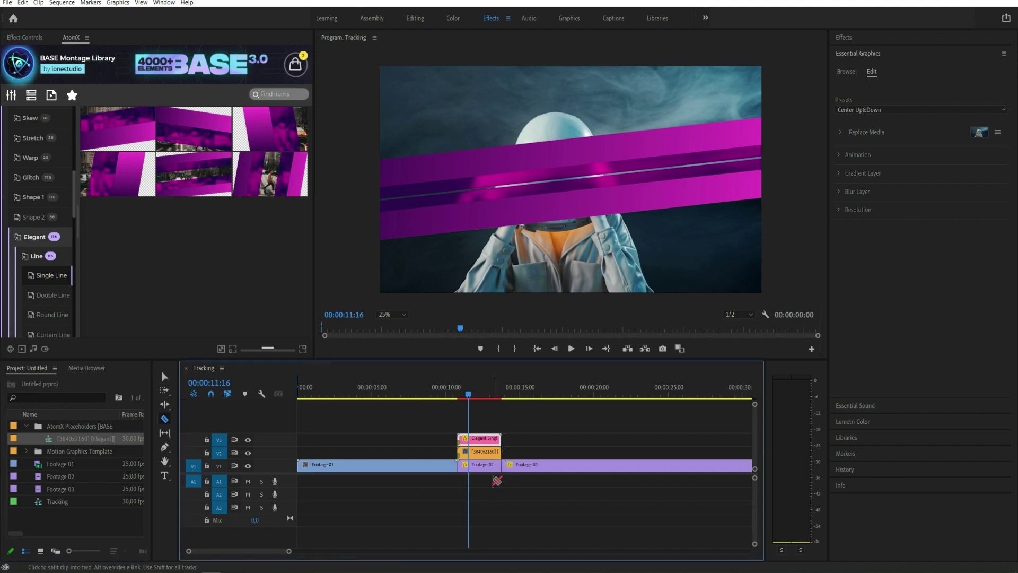
click(489, 467)
key(Delete)
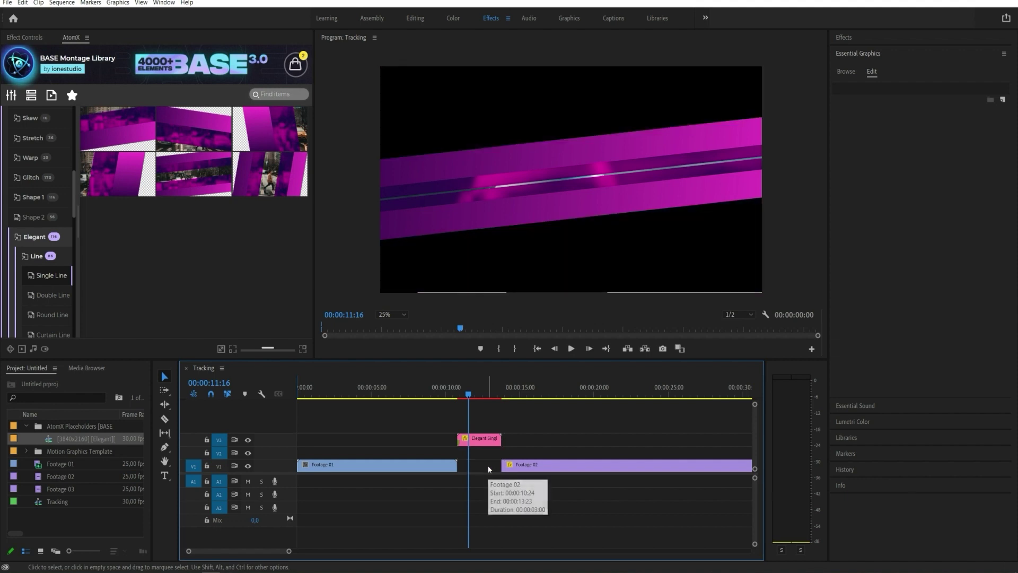
Step: Move the transition to V2 over the end of Footage 01, join Footage 02 to Footage 01 and play the transition
drag(483, 442, 438, 458)
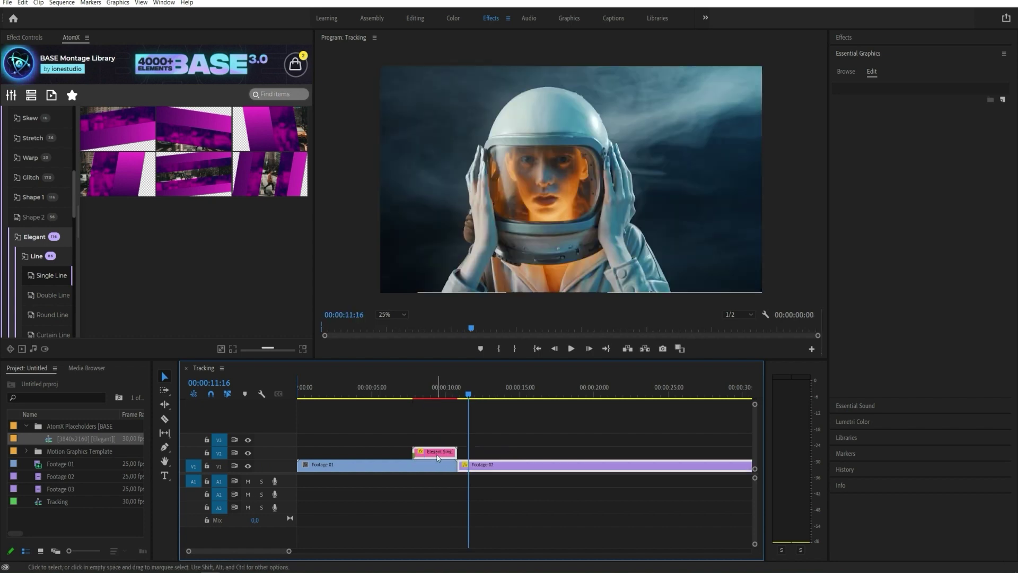
click(411, 395)
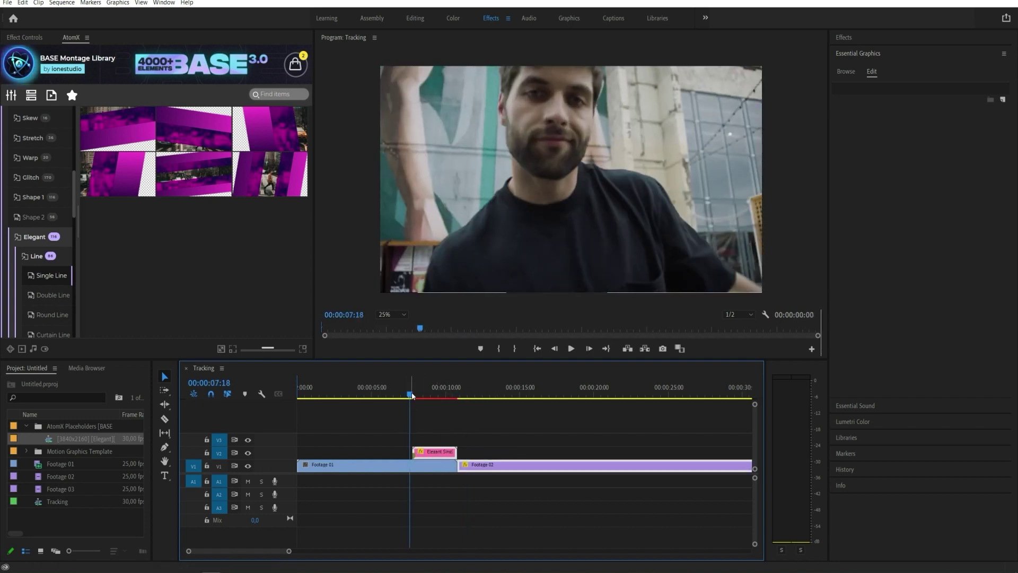
key(space)
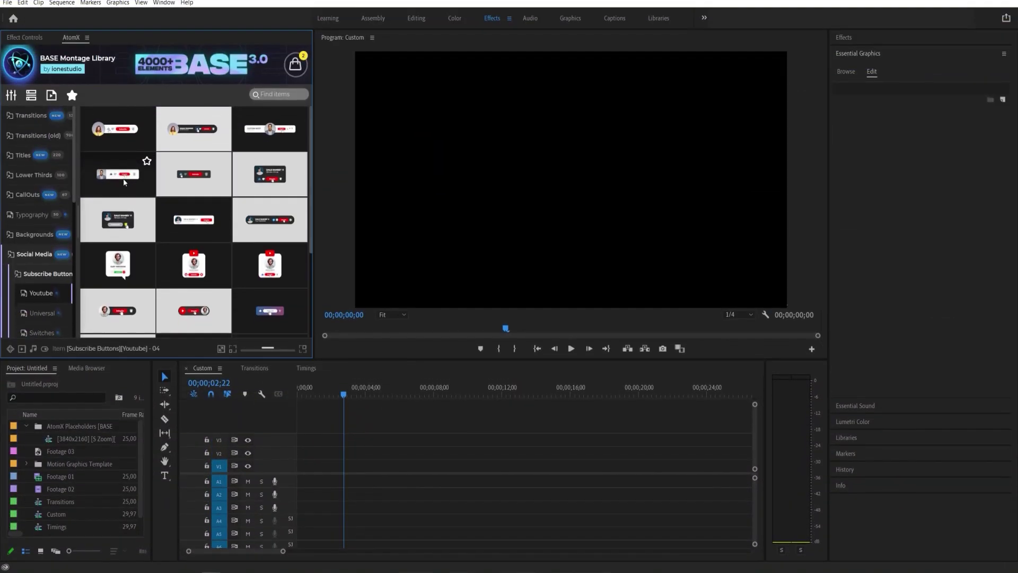
Step: Place the Youtube - 04 subscribe button on V1 of the Custom sequence and fill its Replace Media with Footage 03
drag(125, 182, 338, 464)
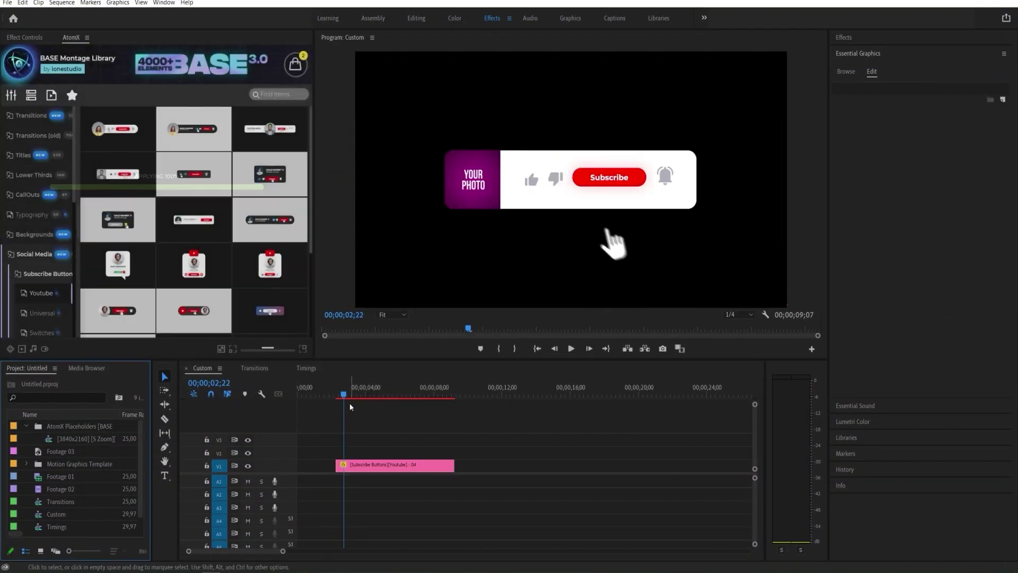
click(345, 396)
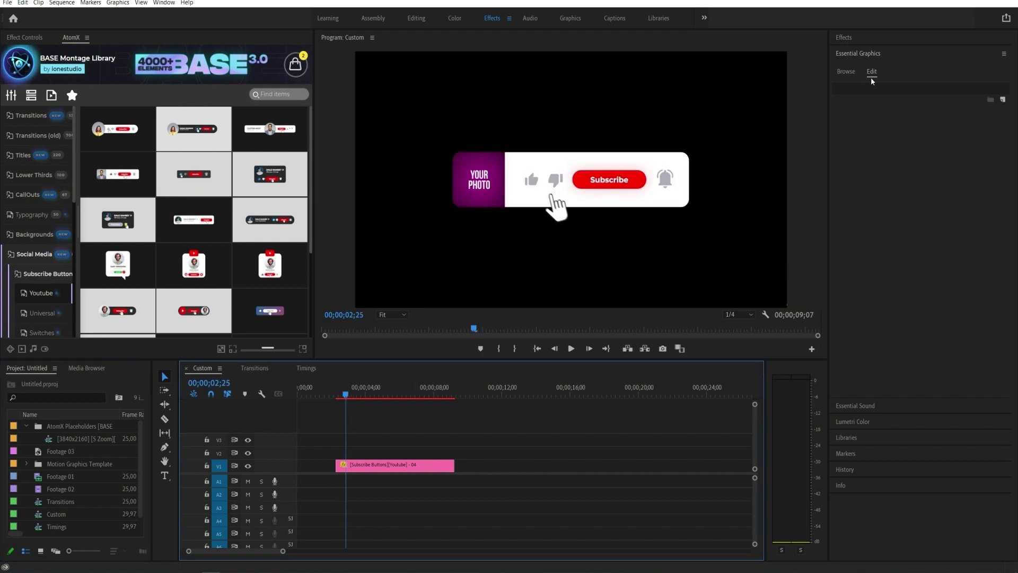
click(436, 465)
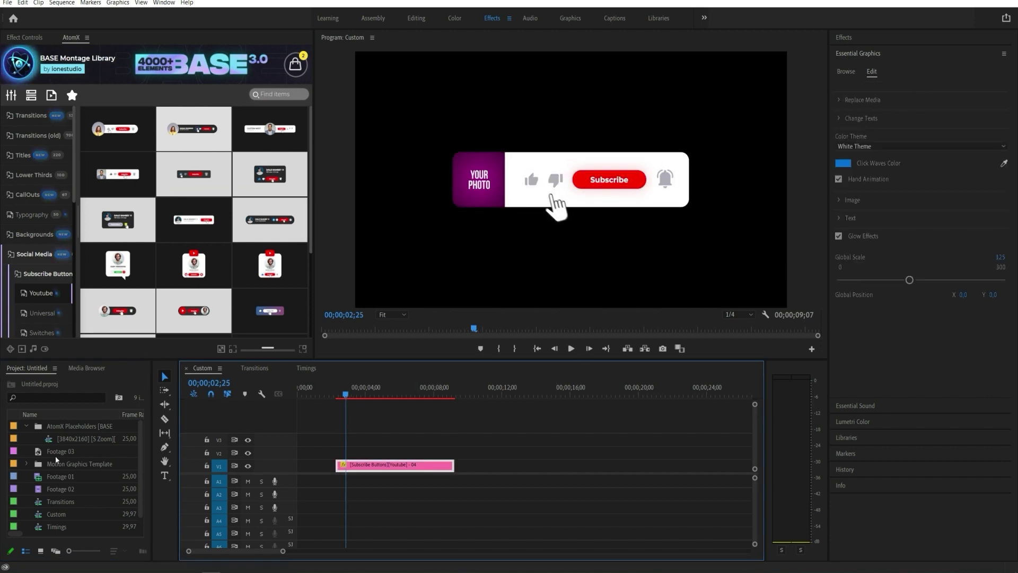
drag(55, 451, 142, 447)
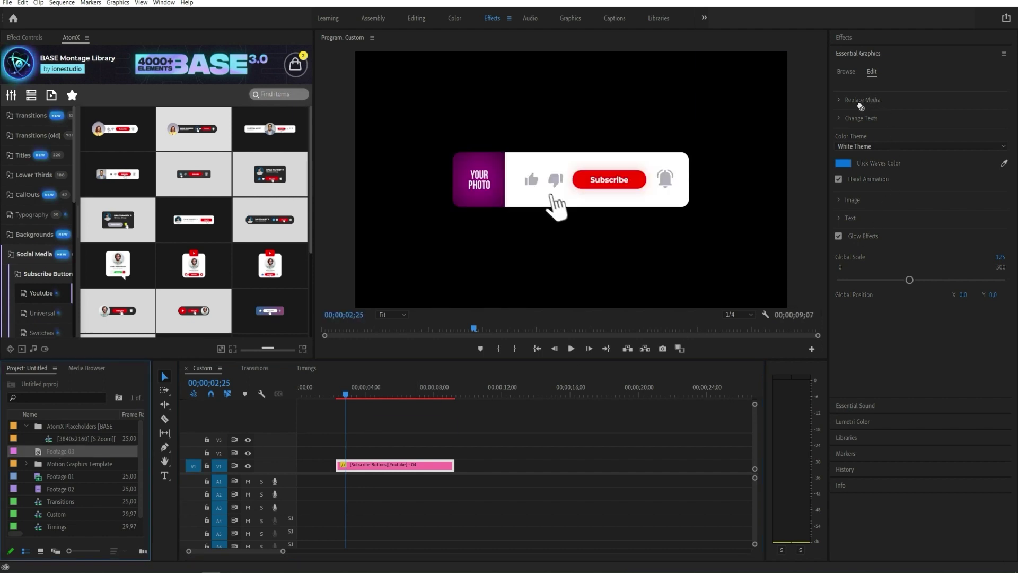
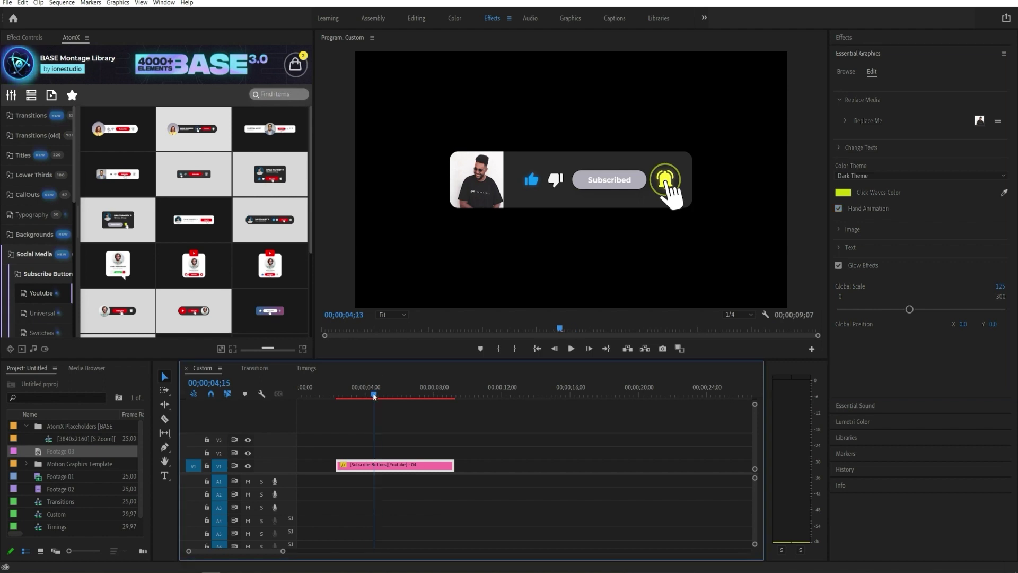
Step: Set the font style of the start and end box texts to Bold Italic and play the subscribe button animation
click(839, 148)
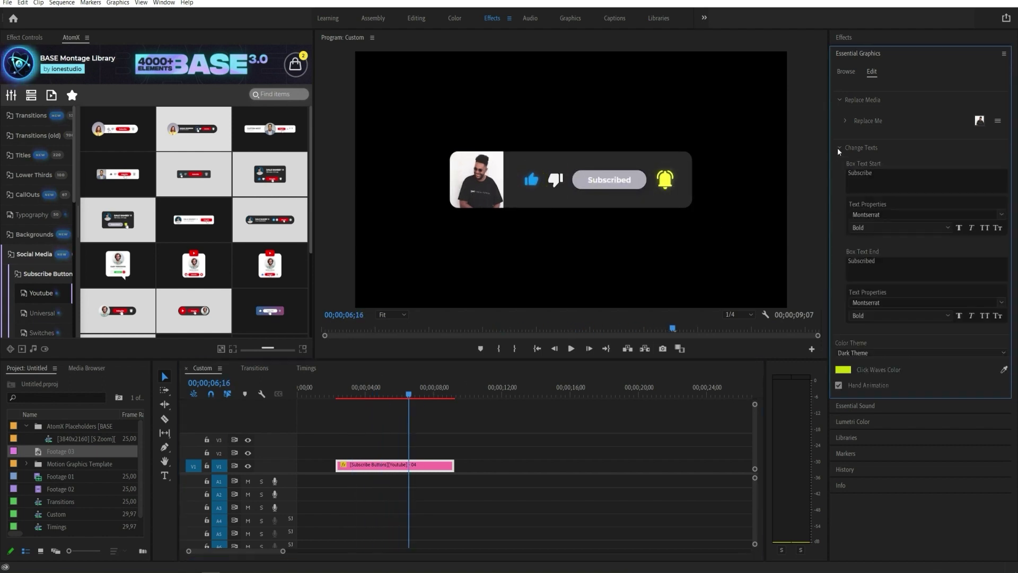
click(898, 177)
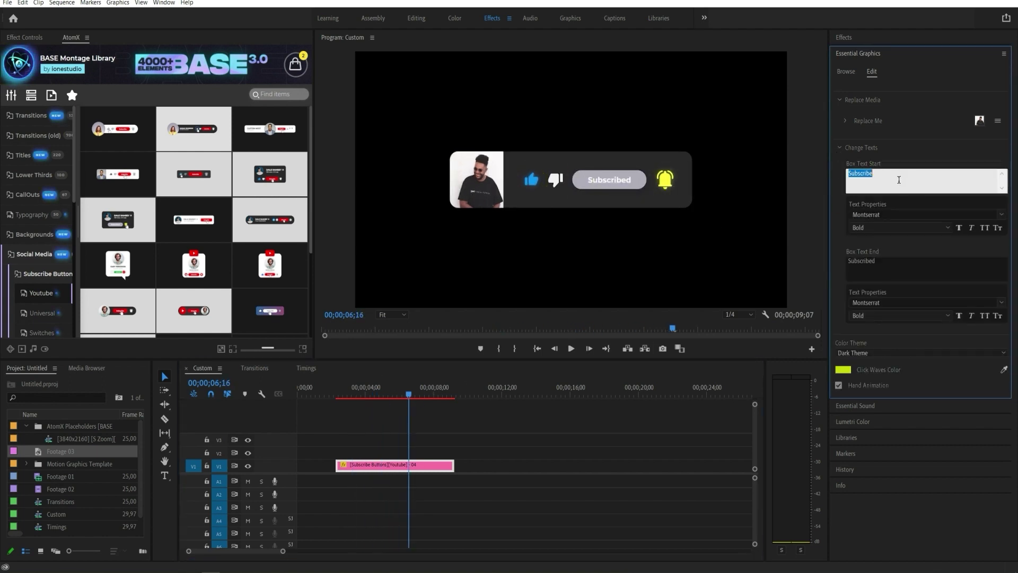
click(947, 228)
click(888, 387)
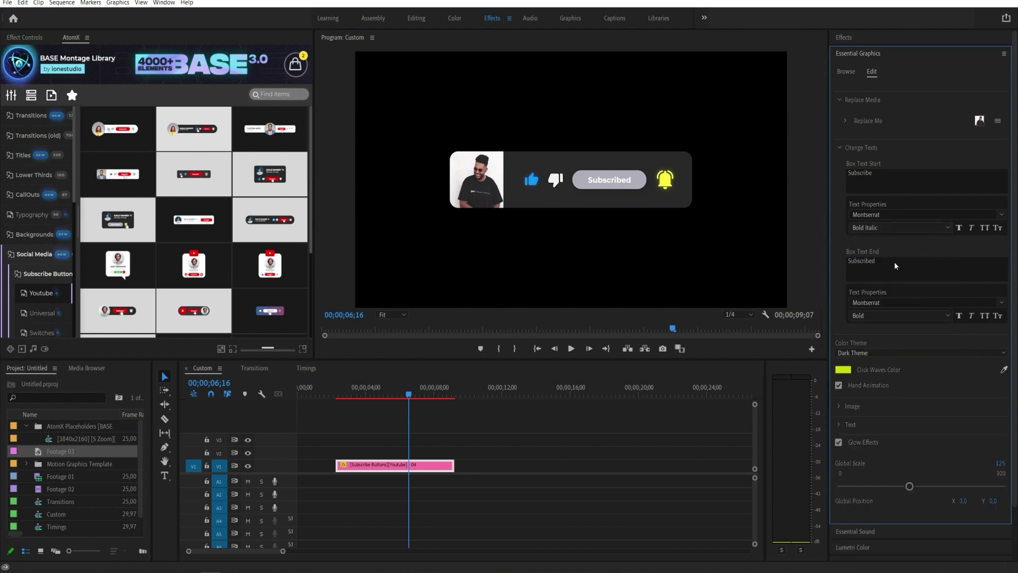
click(887, 316)
click(882, 475)
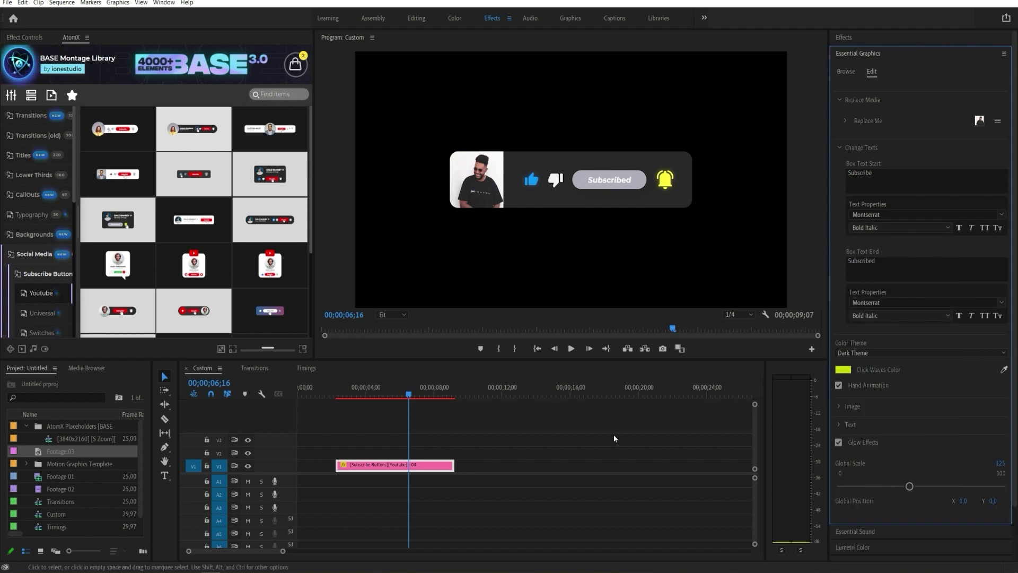
drag(407, 383, 337, 410)
key(space)
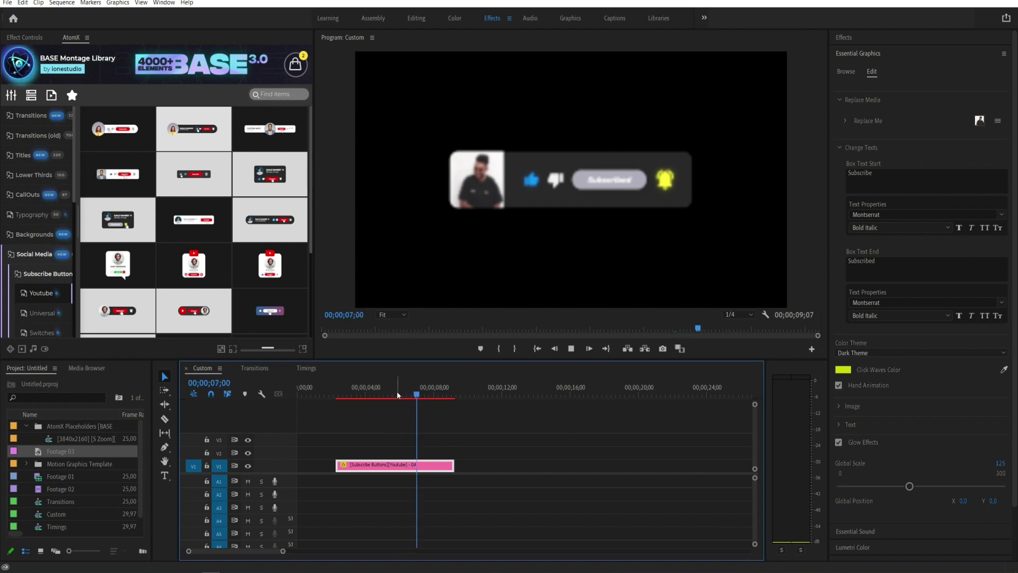
Step: At 00;00;03;01, toggle the subscribe button's Glow Effects off and on again and set its Global Scale to 136
drag(397, 390, 349, 397)
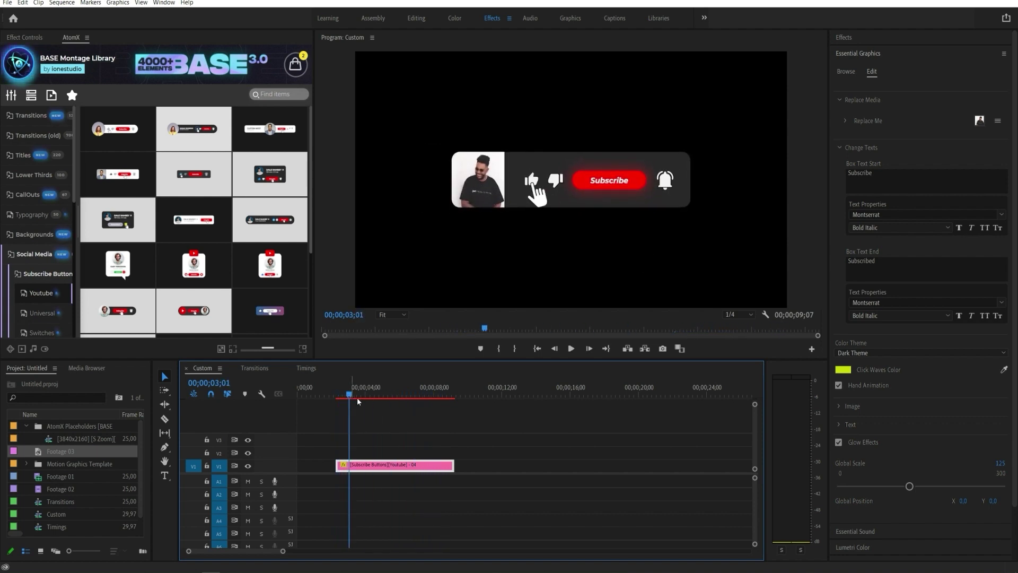
scroll(851, 295, down, 2)
click(839, 390)
click(839, 390)
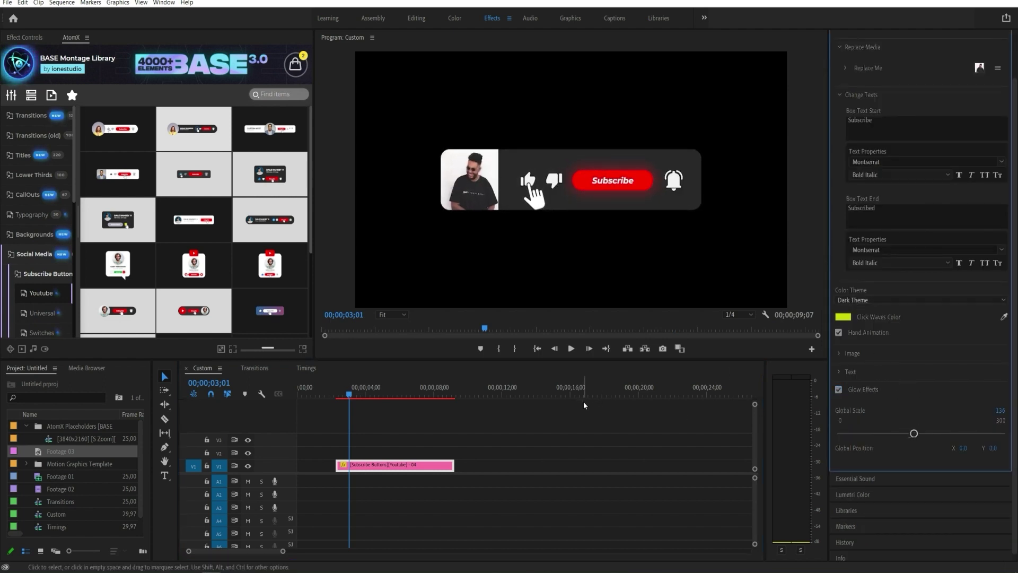
Step: Open AtomX's customization controls for the subscribe button clip and turn off Glow Effects
click(386, 465)
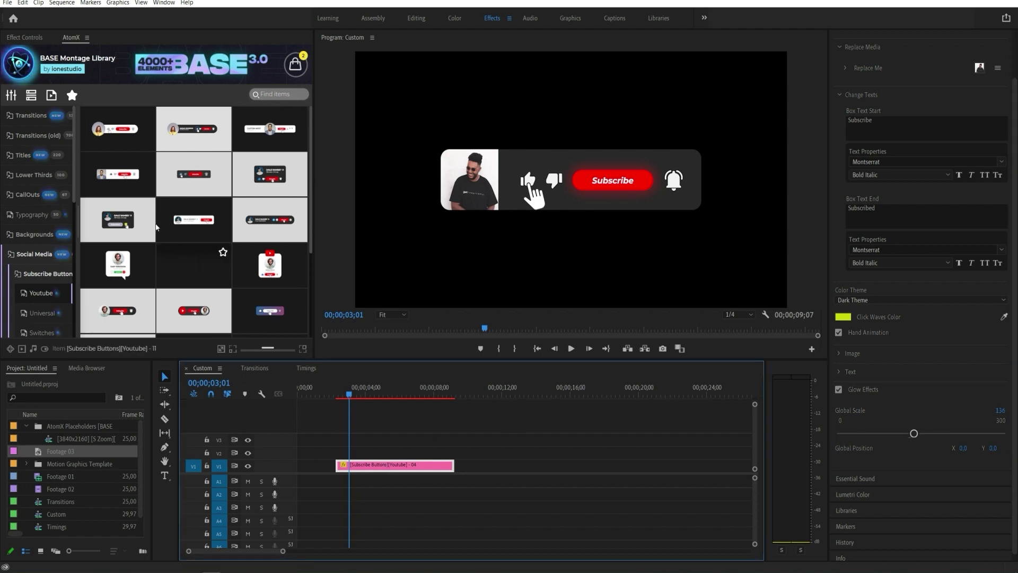
click(10, 96)
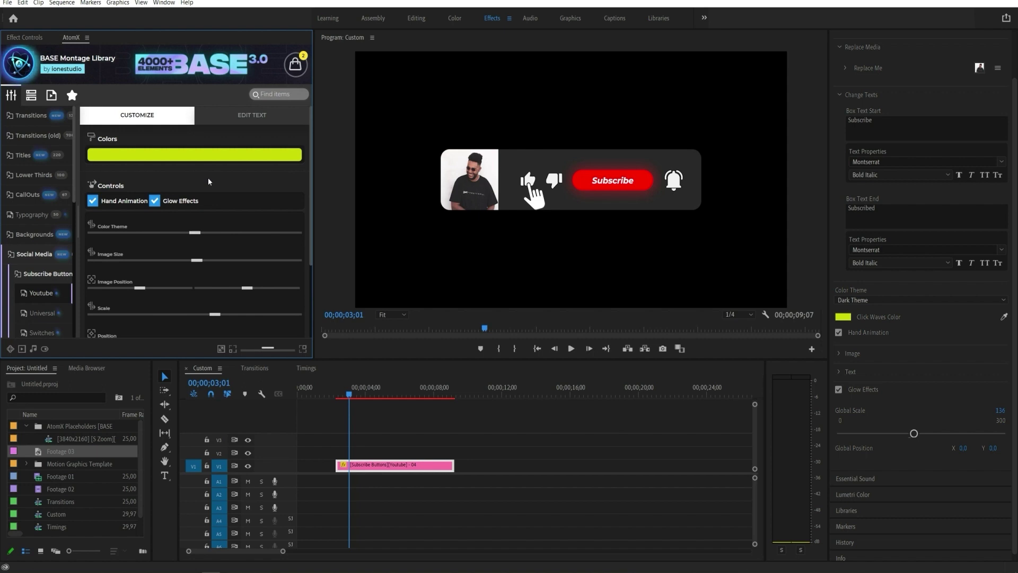
click(154, 201)
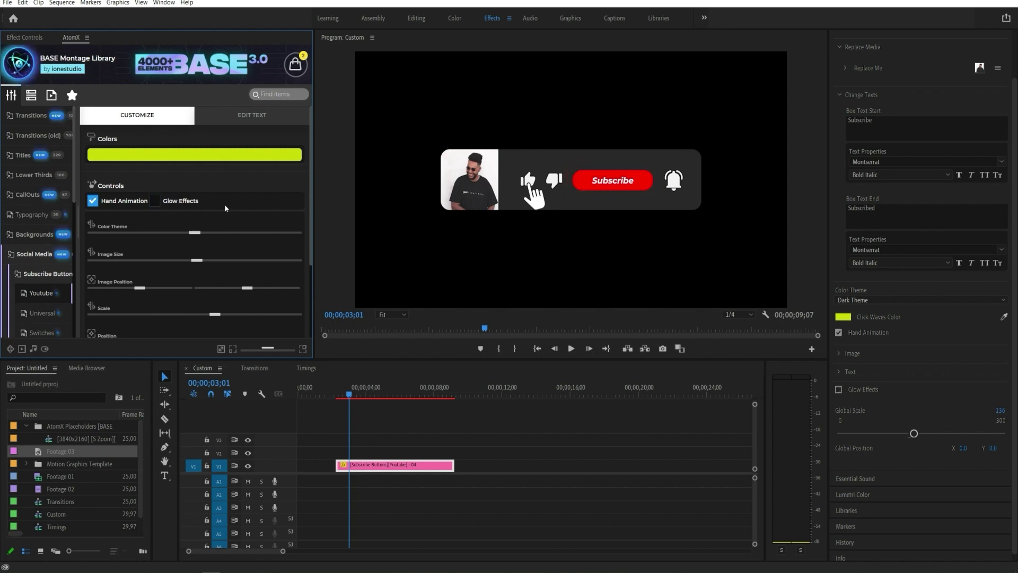
Step: Set the subscribe button's Image Size to 13 and shift its text Position slightly along the horizontal axis in AtomX
scroll(225, 207, down, 1)
mouse_move(201, 208)
mouse_down()
mouse_move(185, 209)
mouse_move(198, 209)
mouse_up()
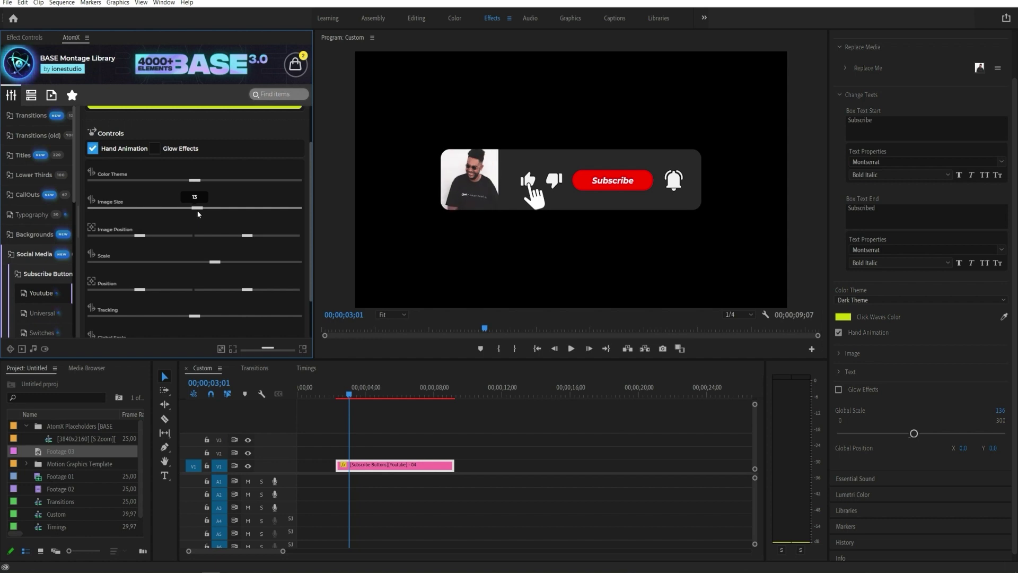
scroll(180, 246, down, 1)
mouse_move(149, 239)
drag(140, 238, 141, 238)
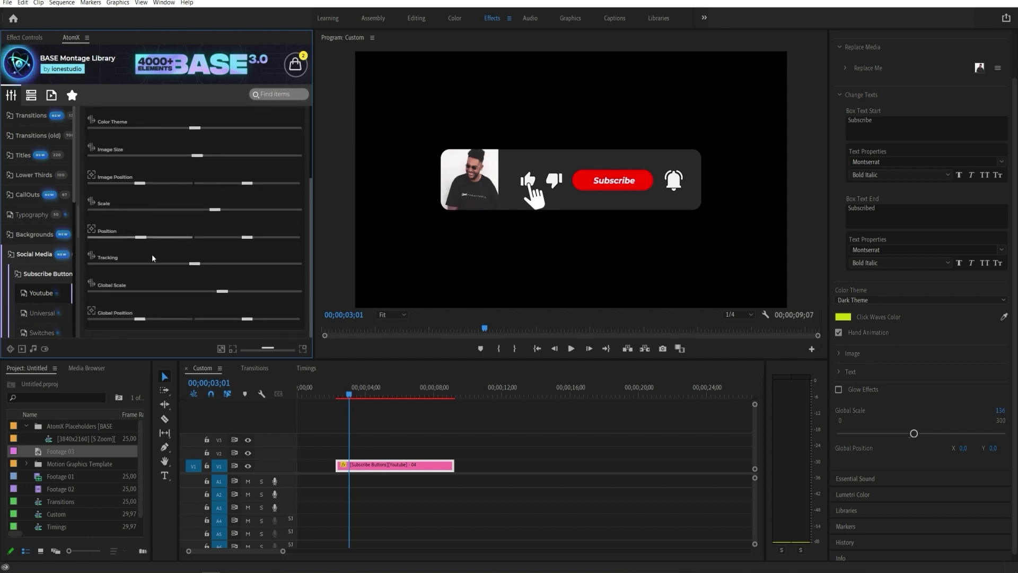
scroll(175, 278, up, 2)
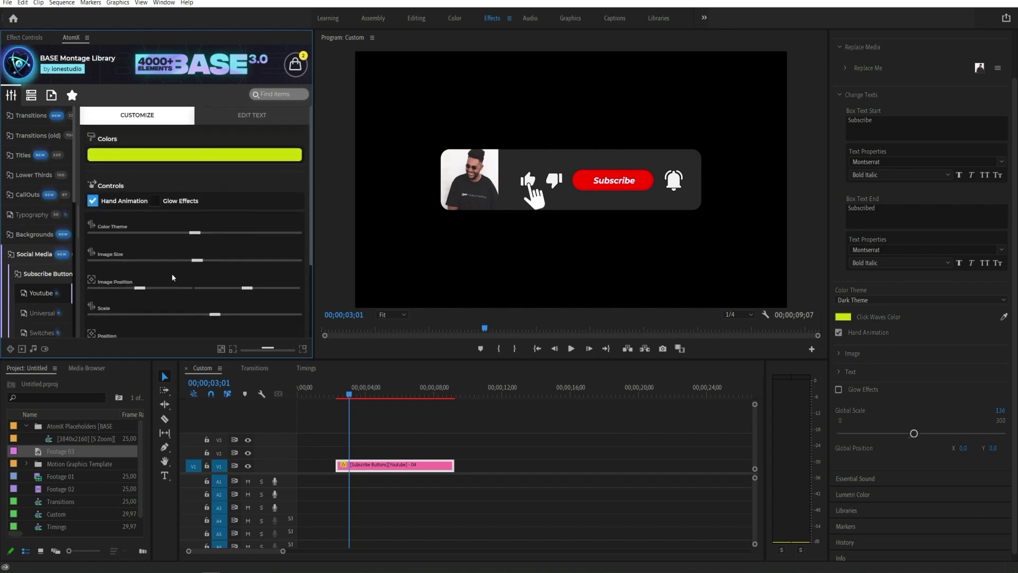
Step: Change the subscribe button's end text to "Done" in AtomX and preview the clip from about 00;00;02;23
click(267, 112)
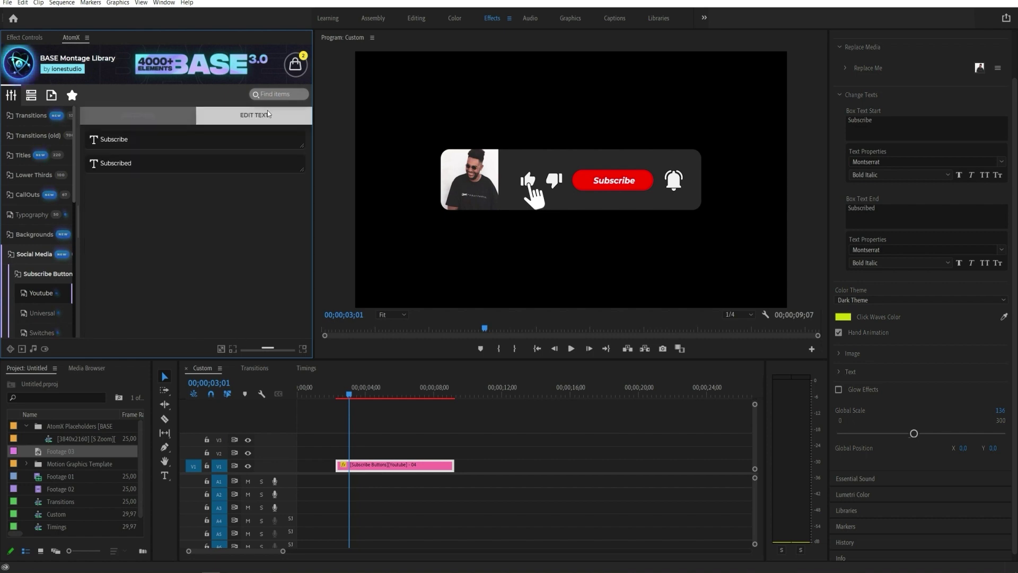
double_click(185, 168)
text(DO)
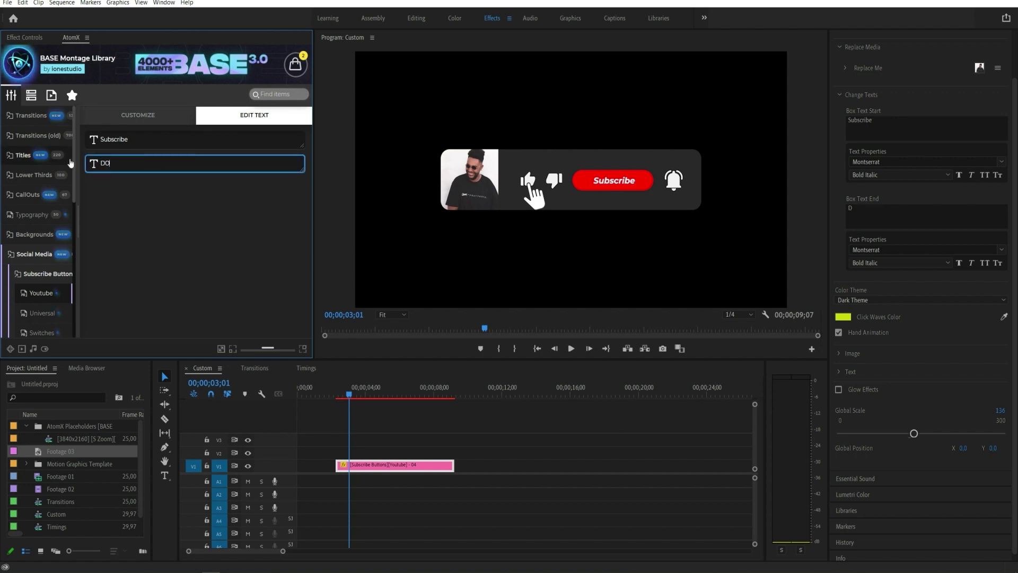
text(ne)
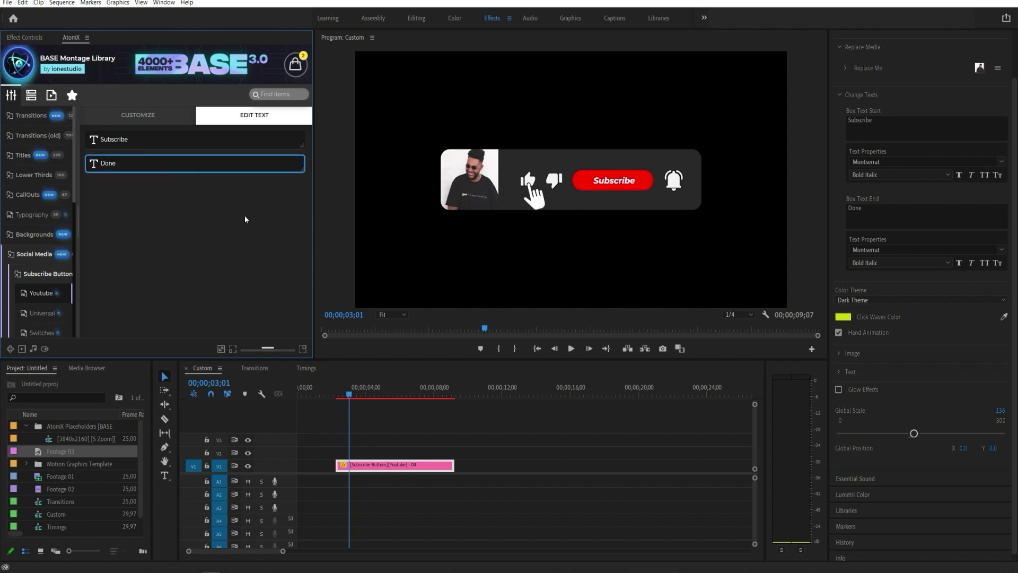
click(382, 427)
mouse_move(354, 395)
mouse_down()
mouse_move(393, 394)
mouse_move(345, 396)
mouse_up()
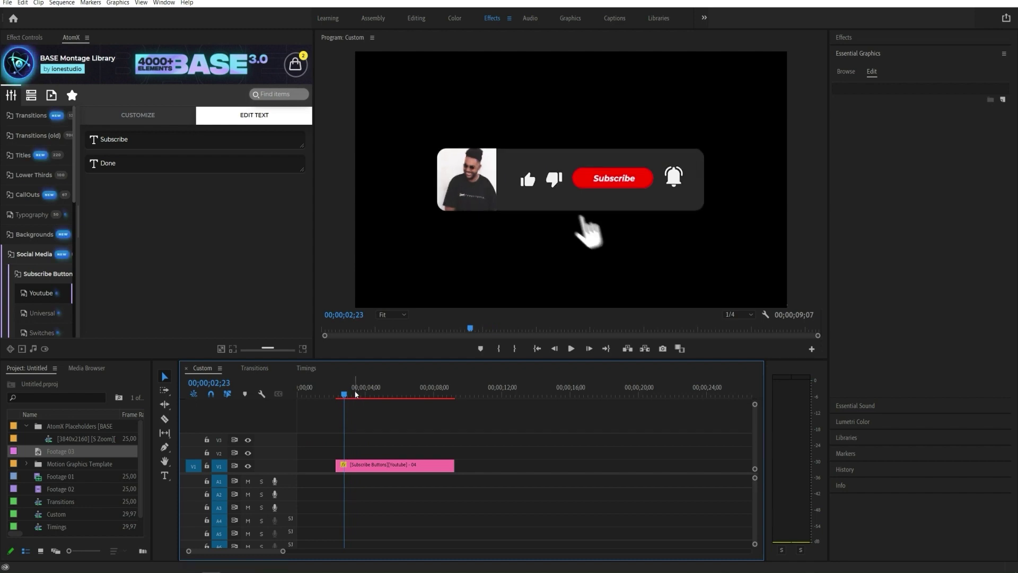
Step: Open the Transitions sequence and look through AtomX's Simple Zoom presets under Basic Long, Basic Short and Elastic
click(262, 373)
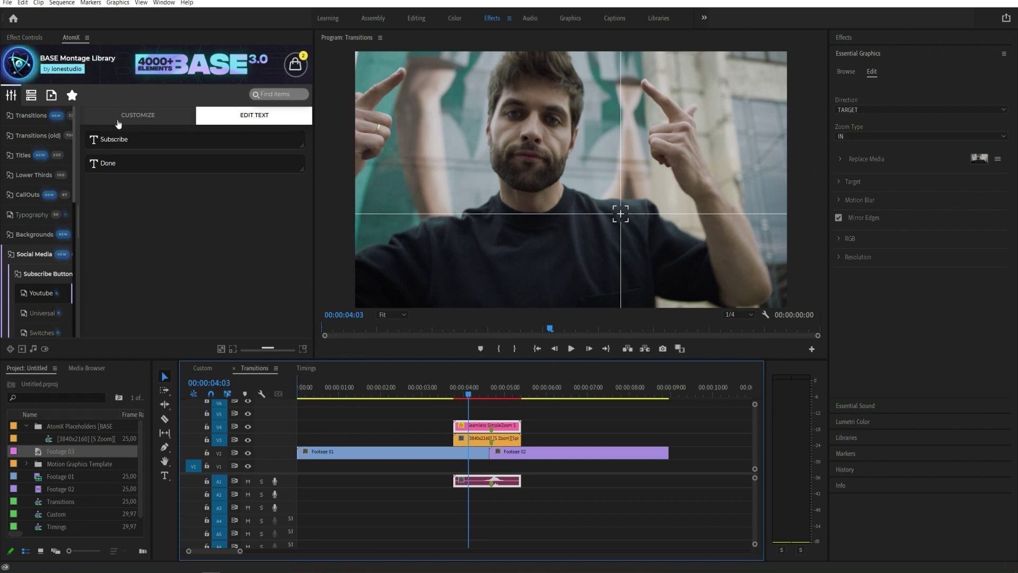
click(32, 116)
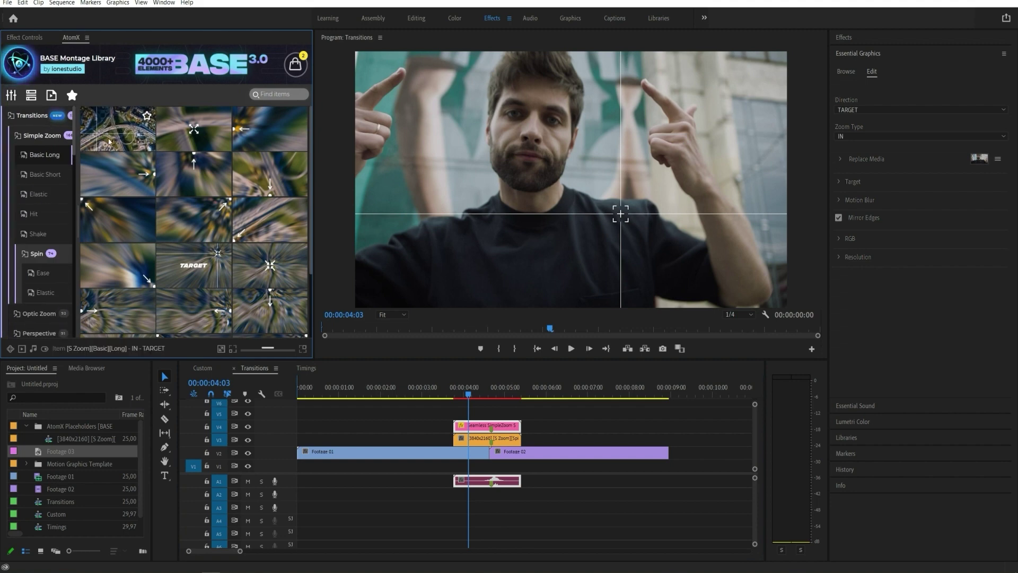
click(45, 174)
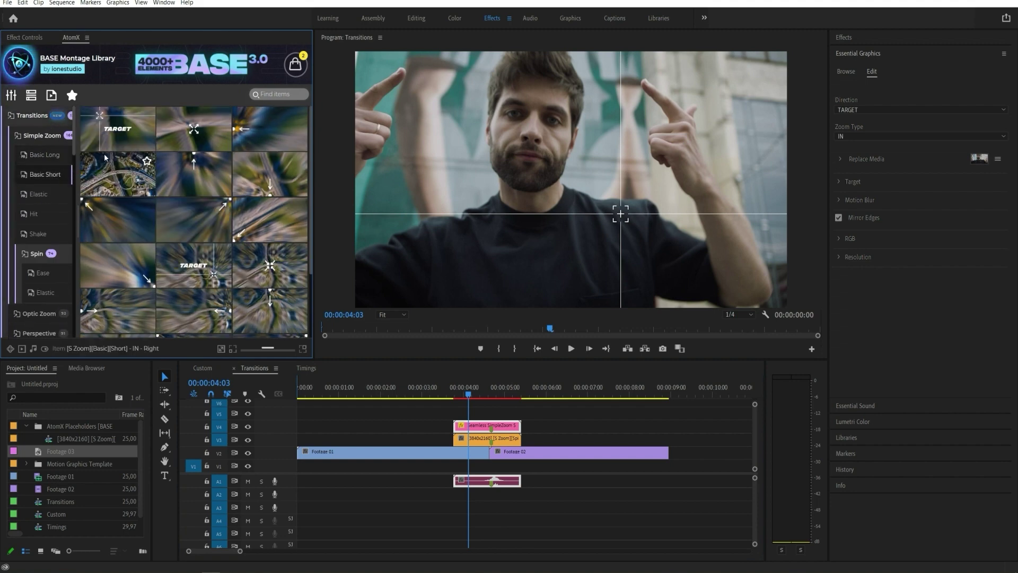
click(52, 196)
click(42, 117)
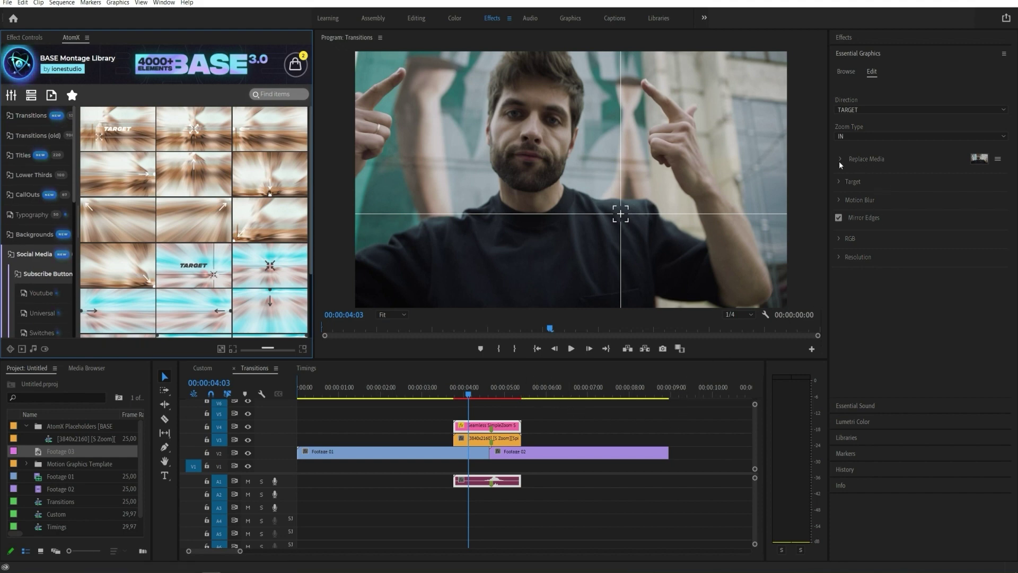
Step: Try CounterClockWise as the zoom transition's Target Spin Direction around 00:00:04:13, and set it back to ClockWise
click(838, 182)
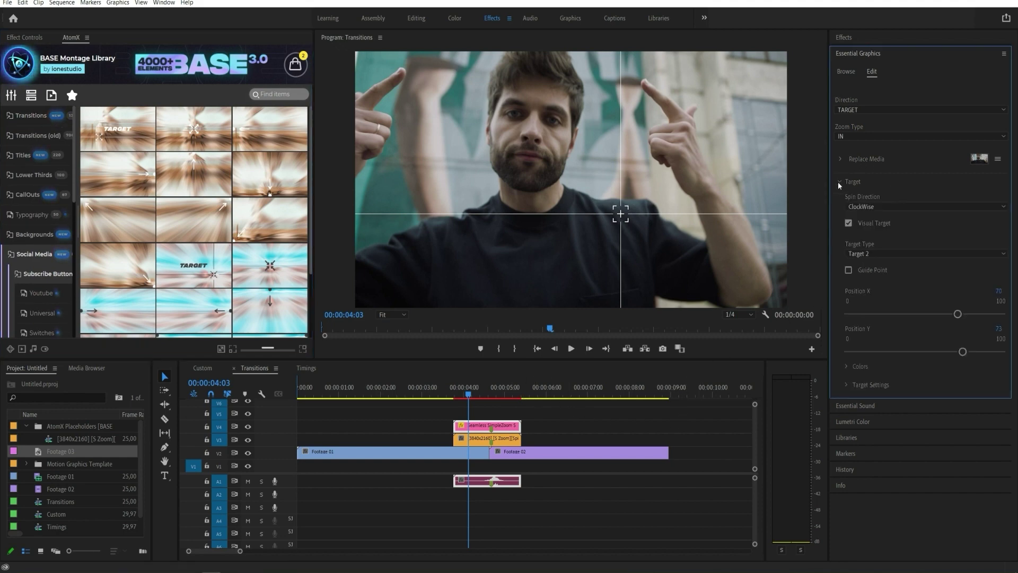
click(886, 207)
click(880, 228)
drag(470, 396, 485, 397)
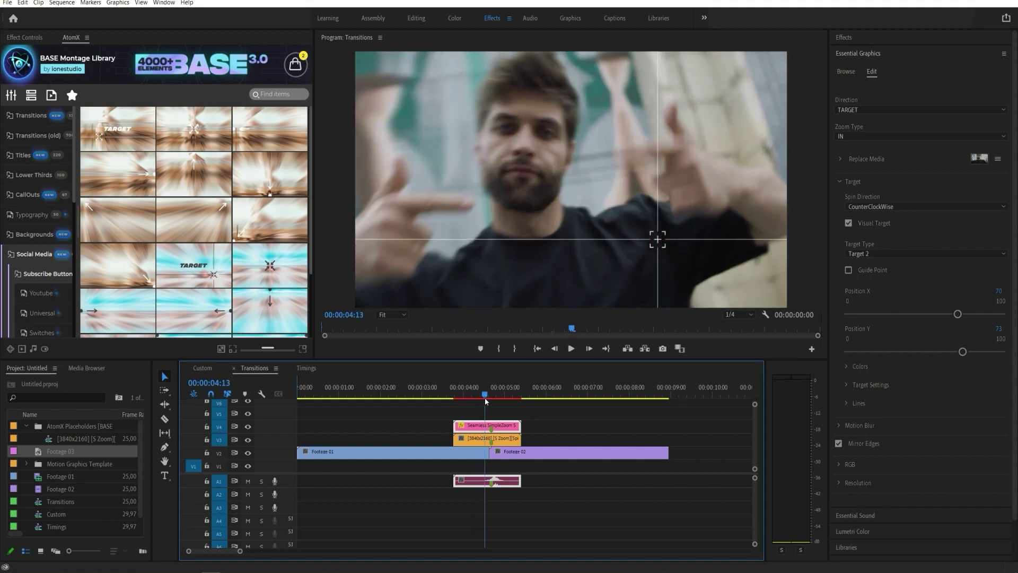
click(895, 206)
click(896, 220)
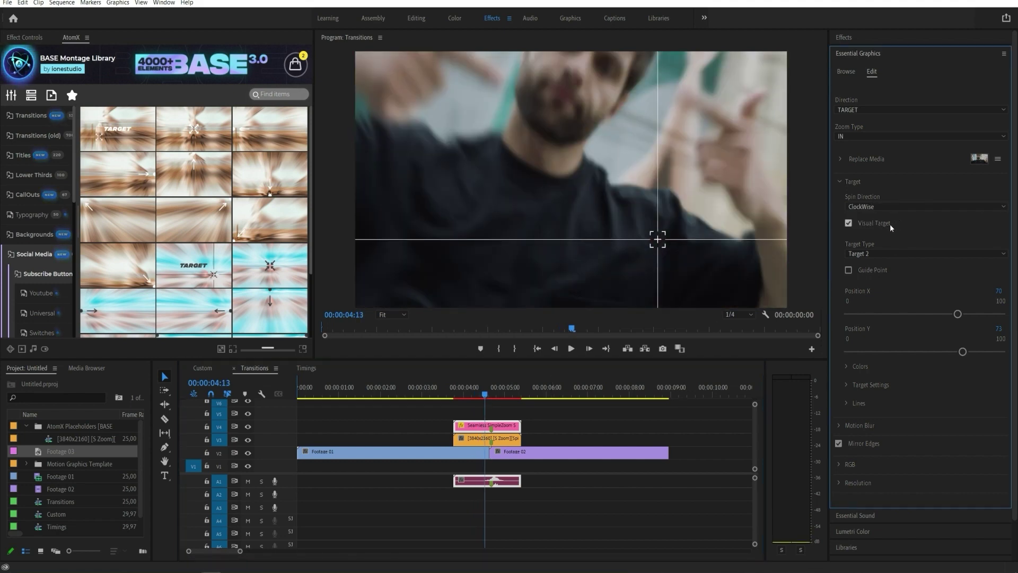
click(883, 225)
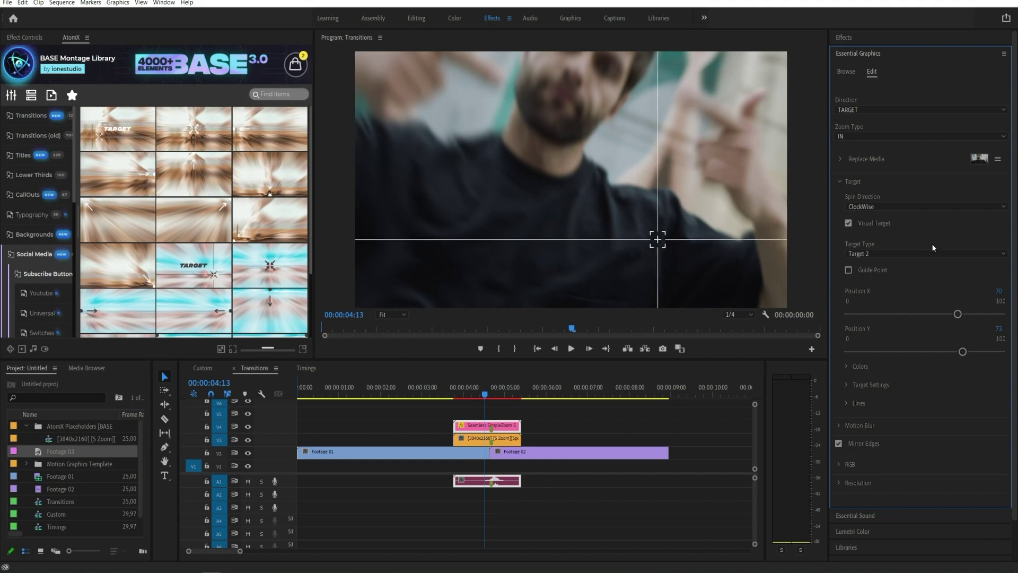
Step: Set the transition's Target Type to Target 3 and turn on its Guide Point
click(918, 257)
click(906, 265)
click(889, 253)
click(882, 285)
click(849, 270)
Step: Move the transition's target to Position X 41 and Position Y 17, checking the zoom at 00:00:04:15
drag(485, 398, 461, 398)
drag(958, 317, 871, 318)
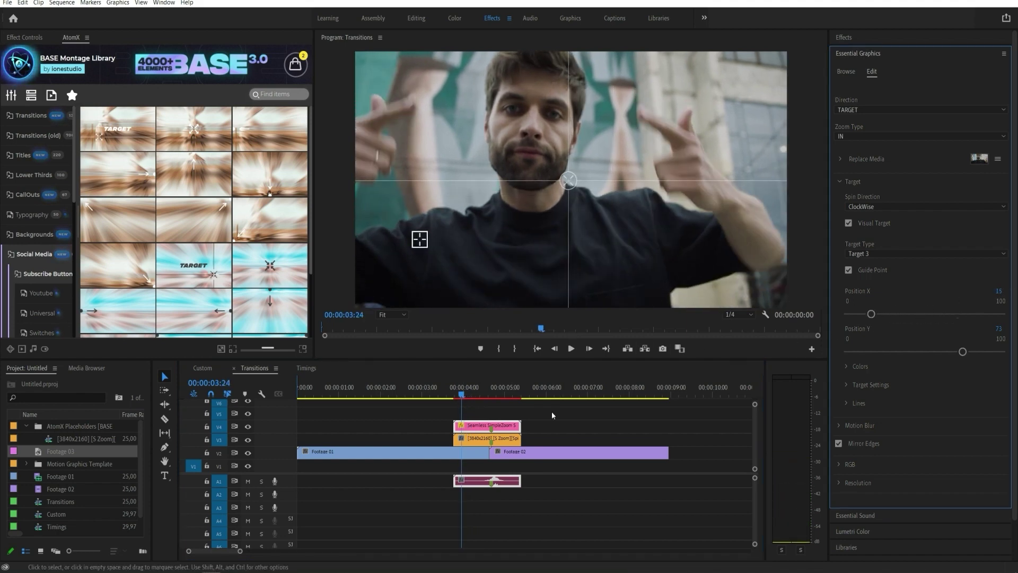
drag(483, 394, 464, 399)
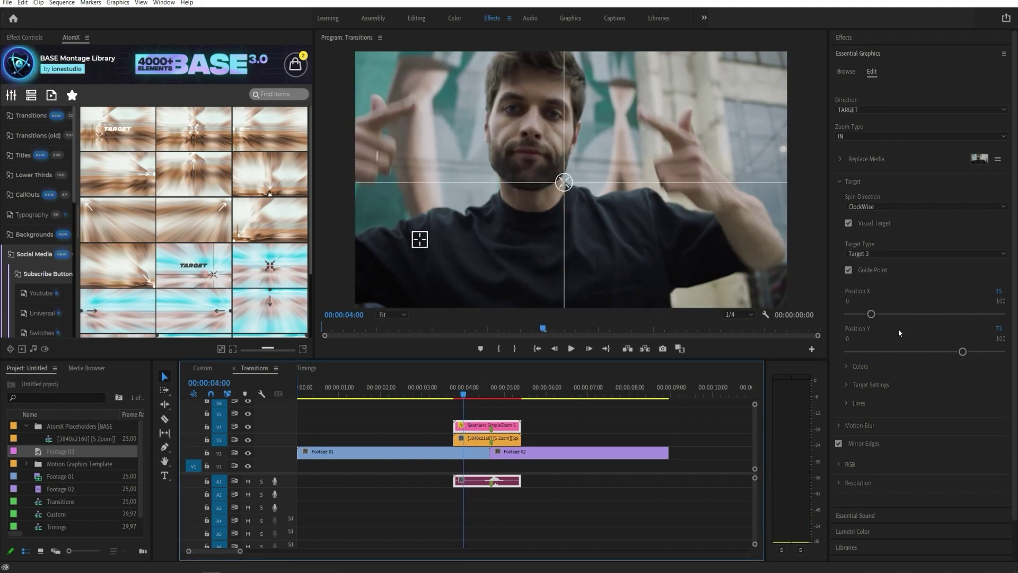
drag(963, 352, 872, 352)
drag(870, 315, 912, 326)
drag(469, 392, 487, 396)
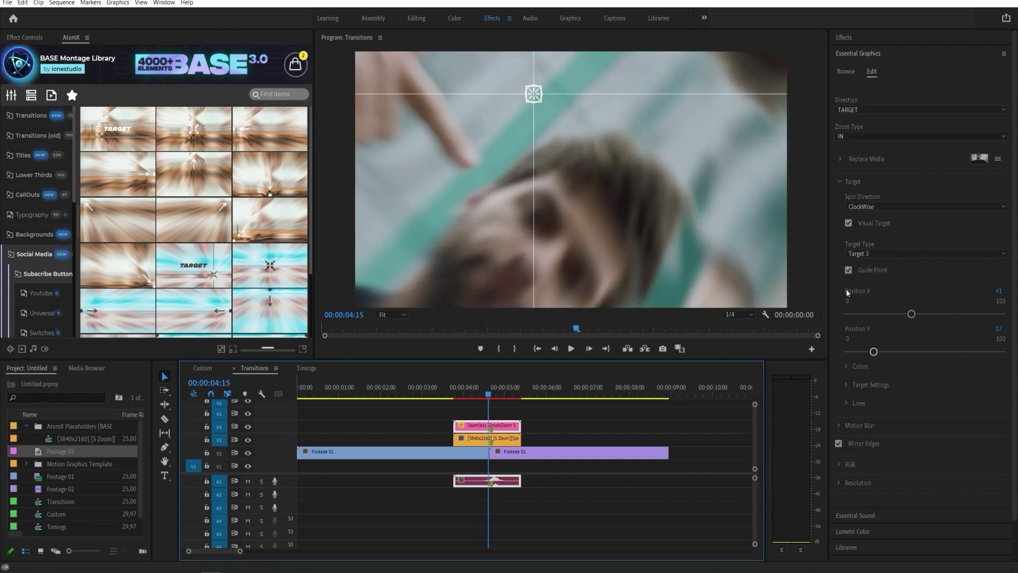
Step: Turn off the Guide Point and set the target's Size to 238
click(849, 270)
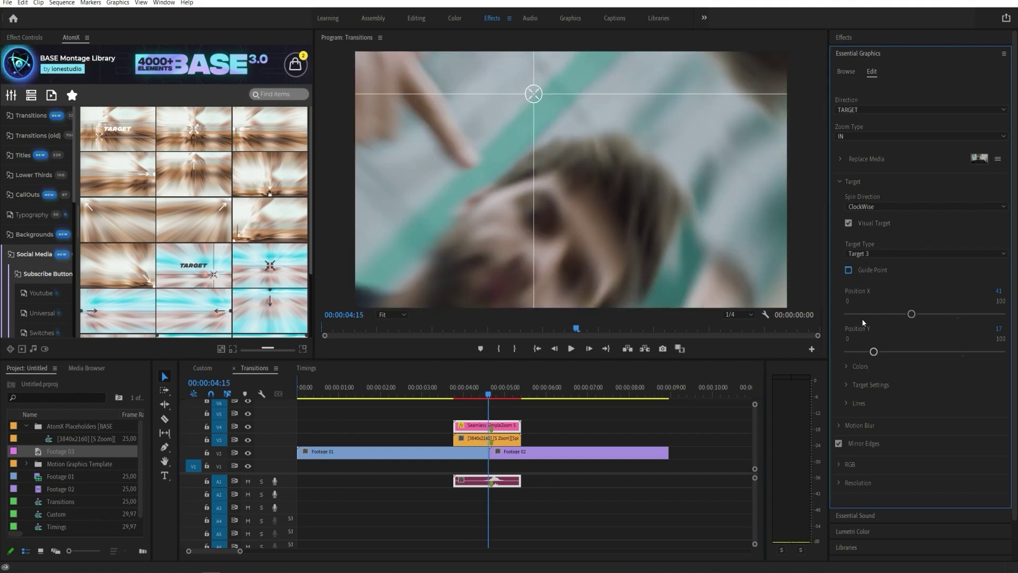
click(846, 385)
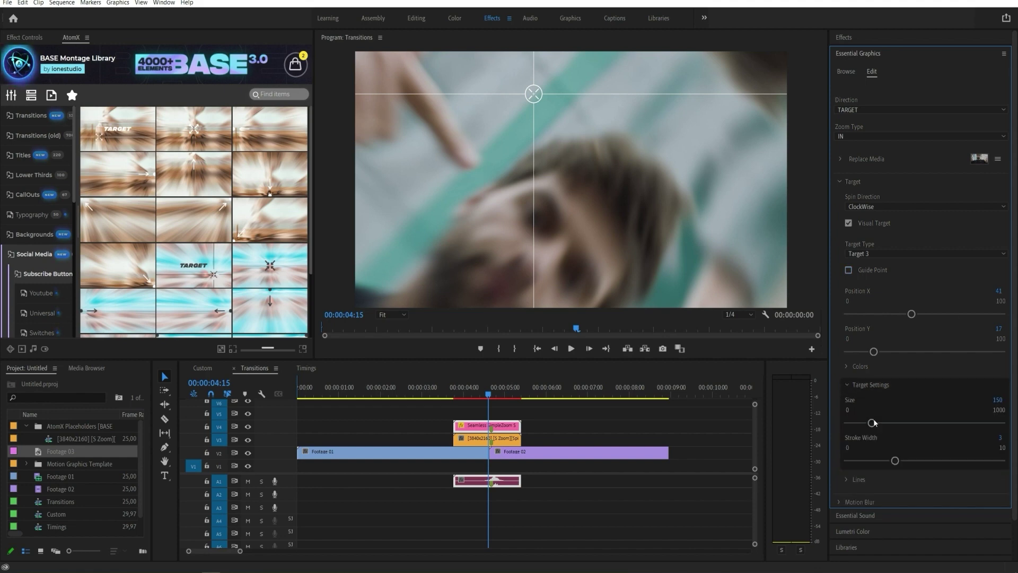
drag(873, 423, 885, 423)
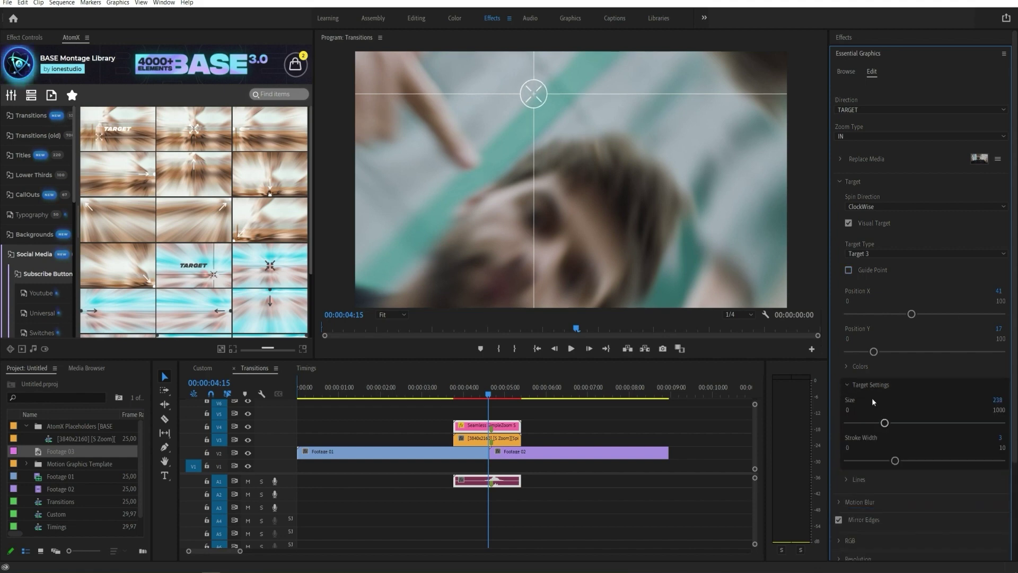
Step: Change the target's Lines Color to a medium green
click(847, 366)
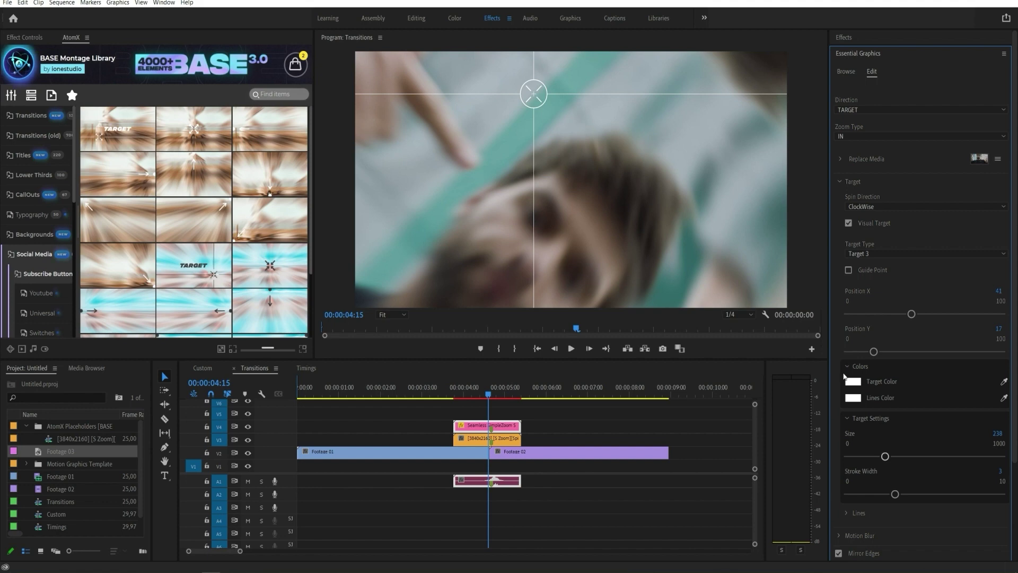
click(846, 367)
click(847, 368)
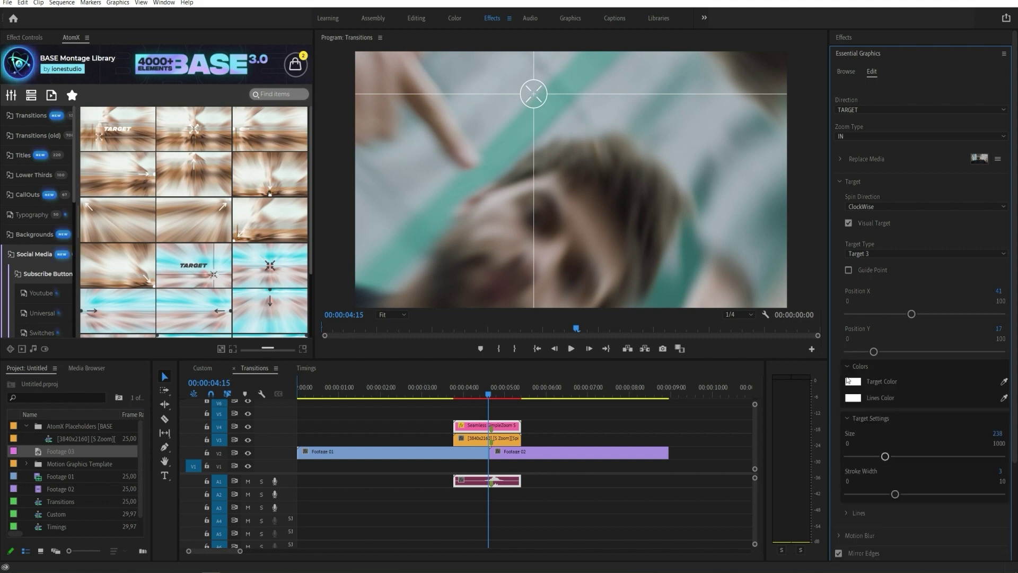
click(853, 381)
click(529, 266)
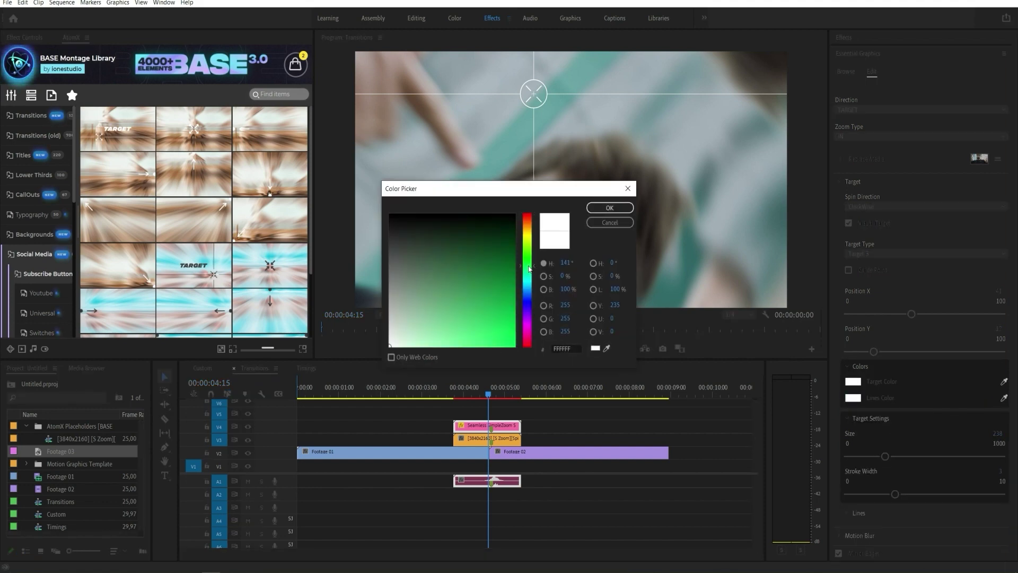
drag(511, 270, 515, 298)
click(592, 209)
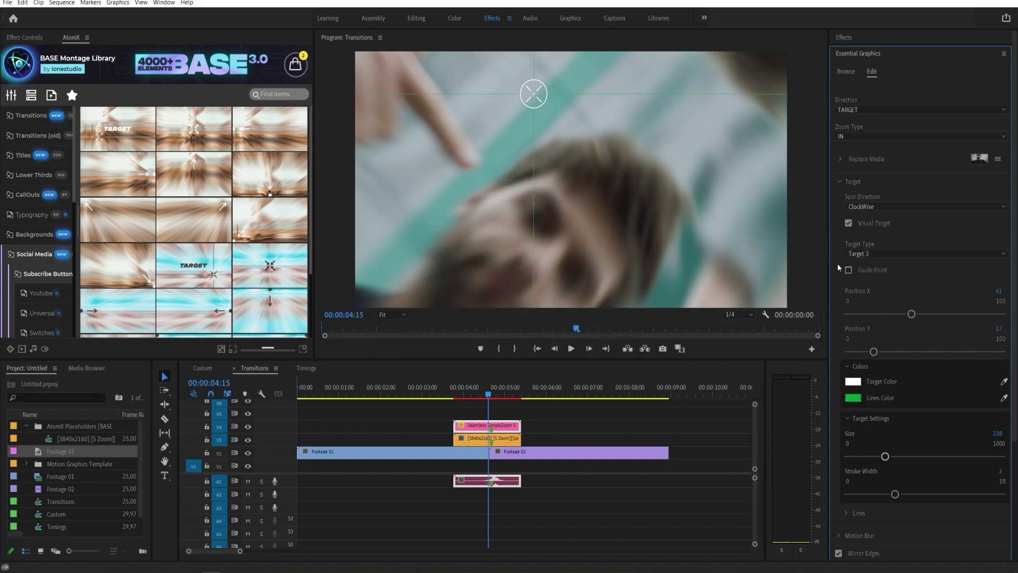
Step: Set the transition's Motion Blur Value to 230, and toggle Motion Blur and Mirror Edges off and on again
click(841, 182)
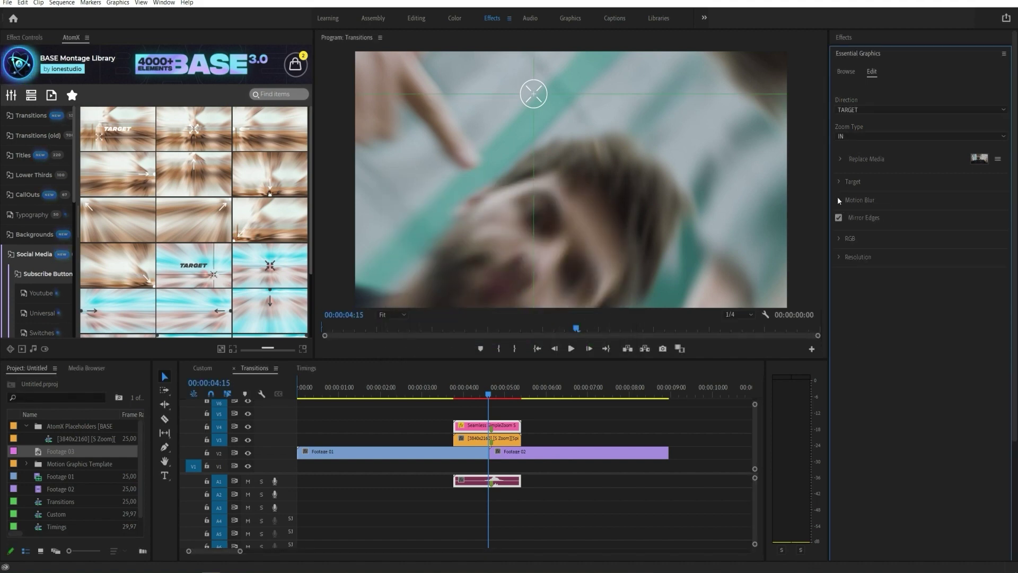
click(840, 200)
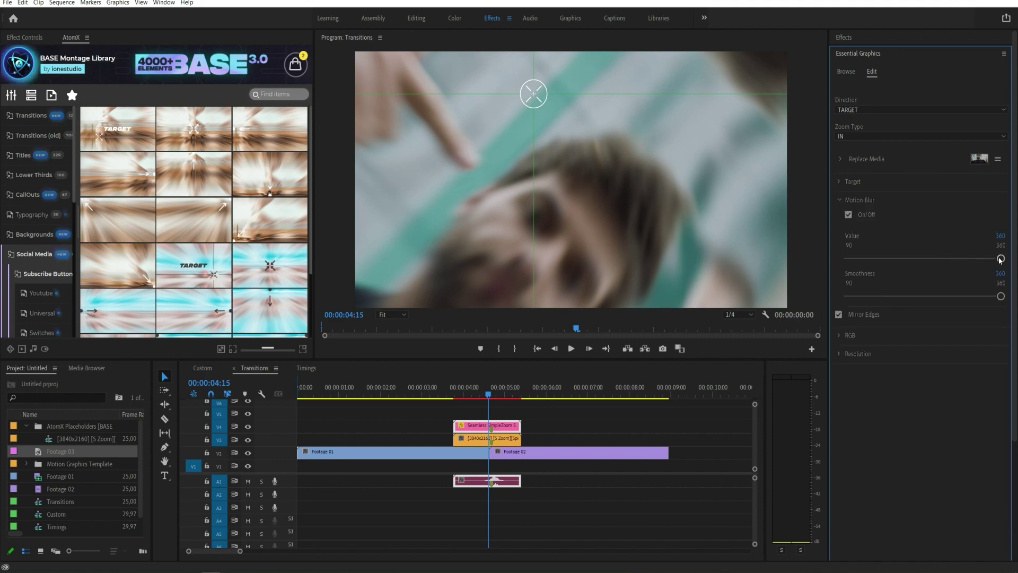
drag(938, 262, 927, 259)
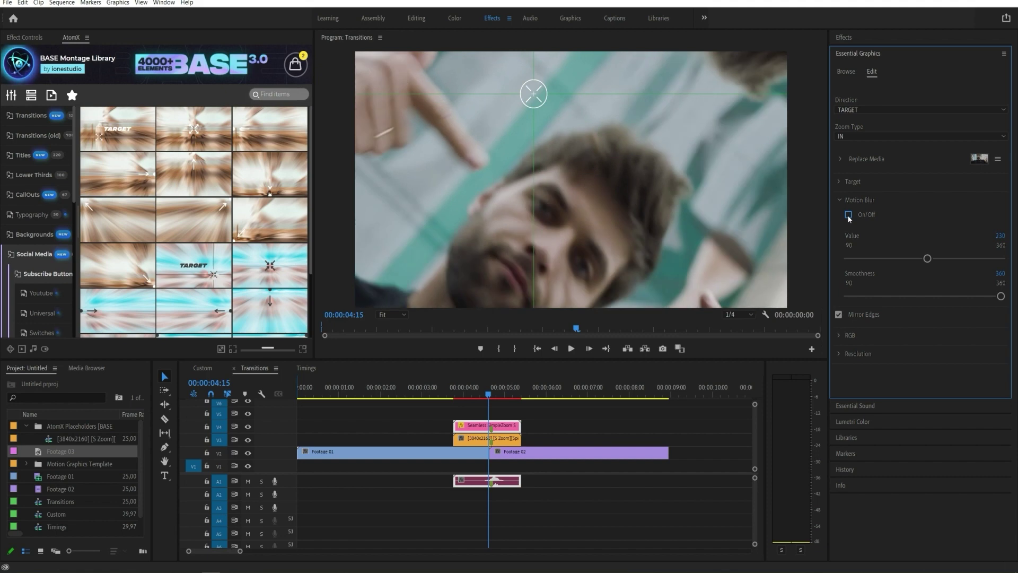
click(840, 314)
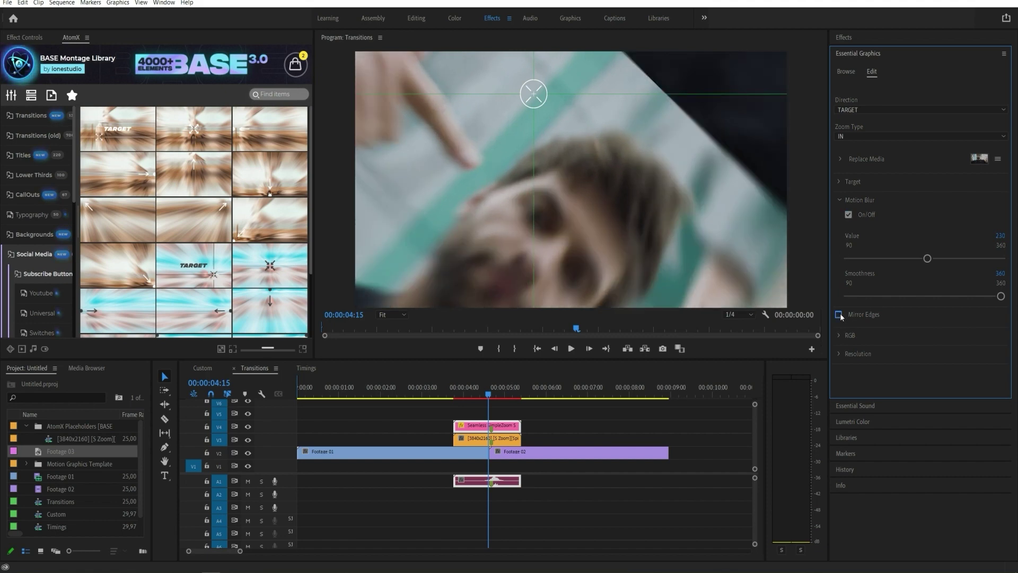
click(840, 314)
Step: Turn on the transition's RGB effect and set its Max Shift to 68
click(839, 336)
scroll(875, 340, down, 1)
click(849, 339)
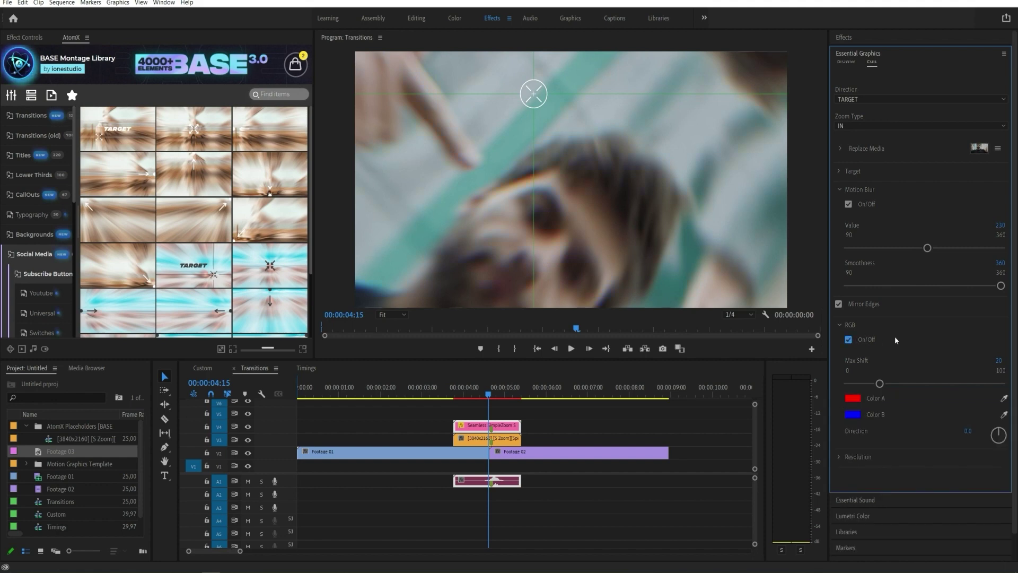
drag(880, 367, 953, 367)
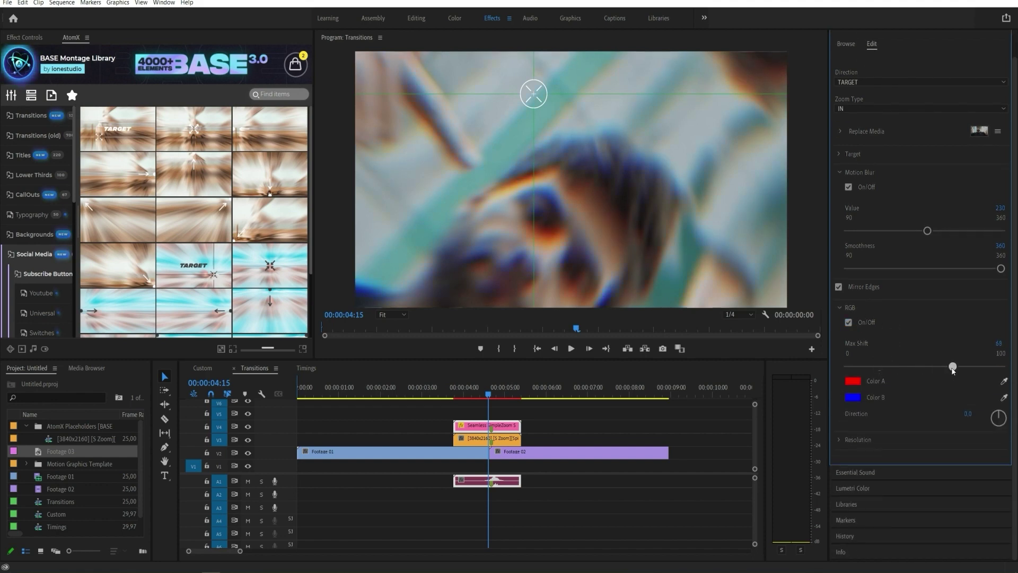
Step: Change the RGB effect's Color A to green 88FF00 and set its Direction to 79°
click(852, 381)
click(531, 253)
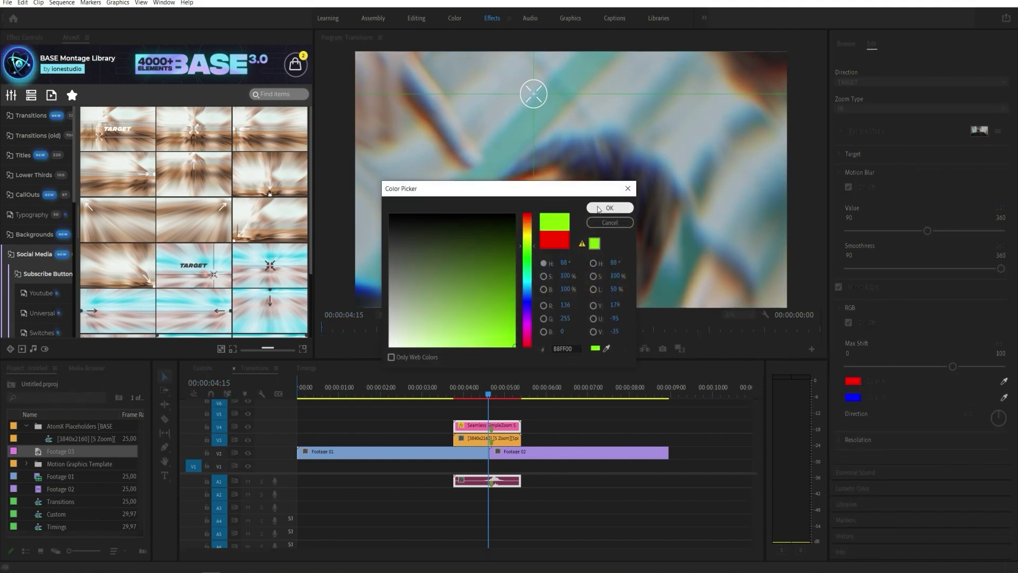
click(609, 207)
click(839, 308)
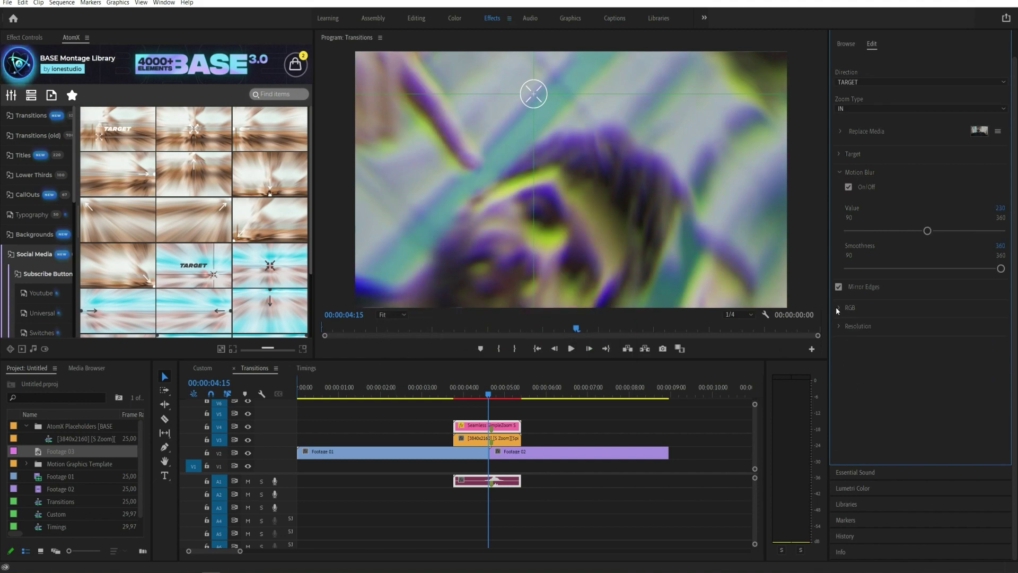
click(837, 307)
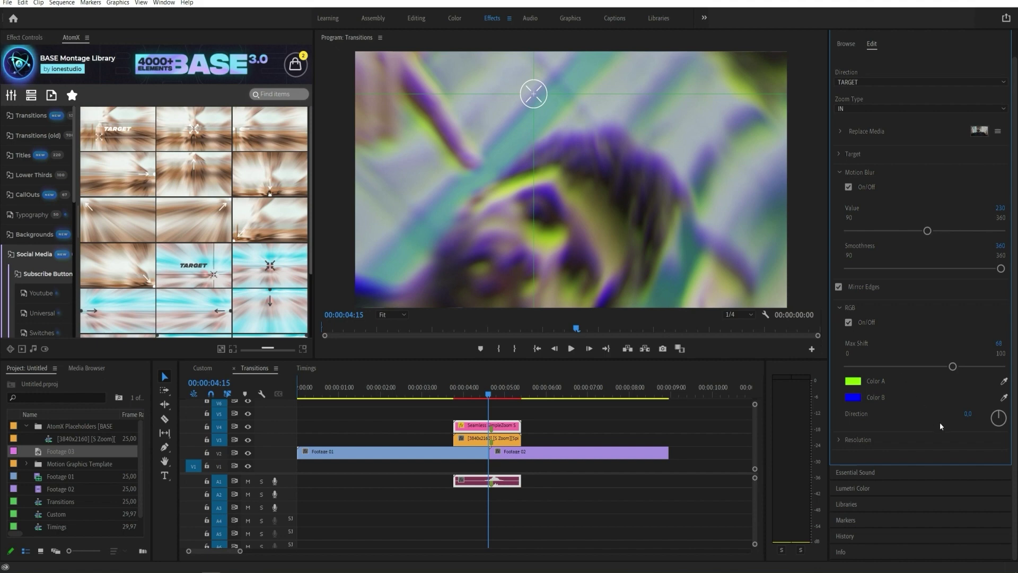
click(966, 414)
text(78)
key(Return)
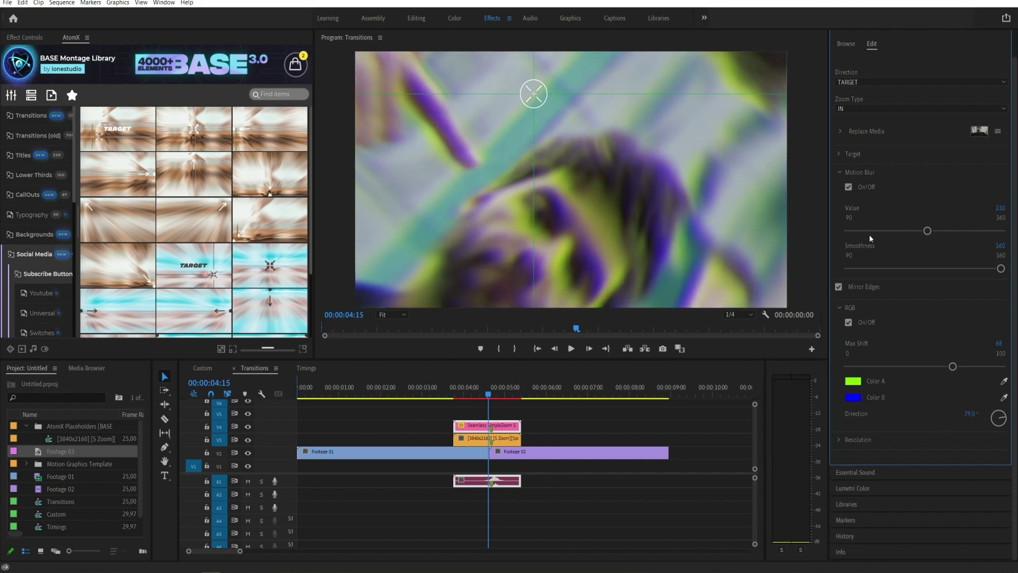
click(843, 173)
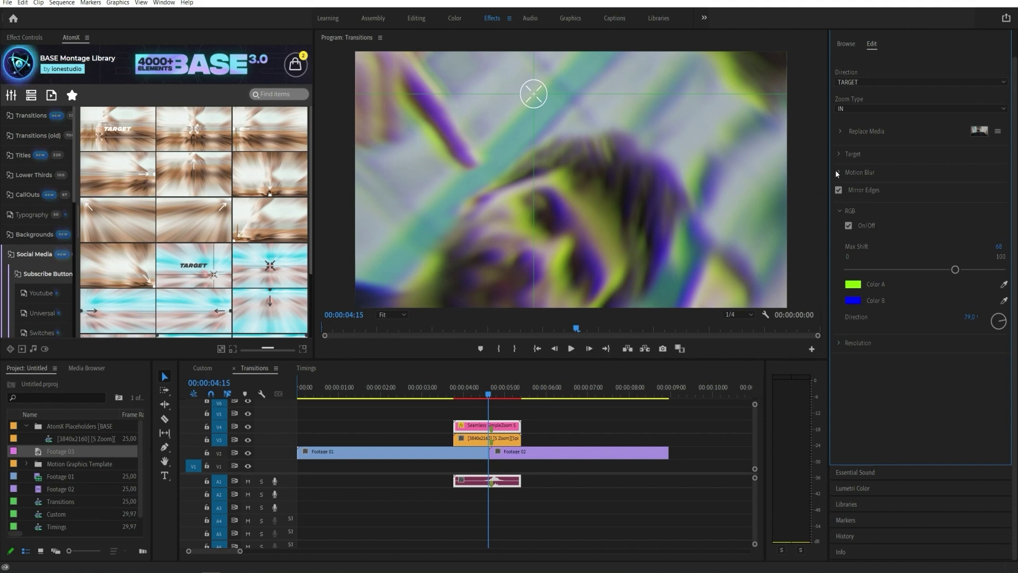
Step: Set the playback resolution to 1/2 and preview the customized zoom transition from about 00:00:03:20
drag(472, 396, 455, 402)
click(730, 315)
click(738, 336)
key(space)
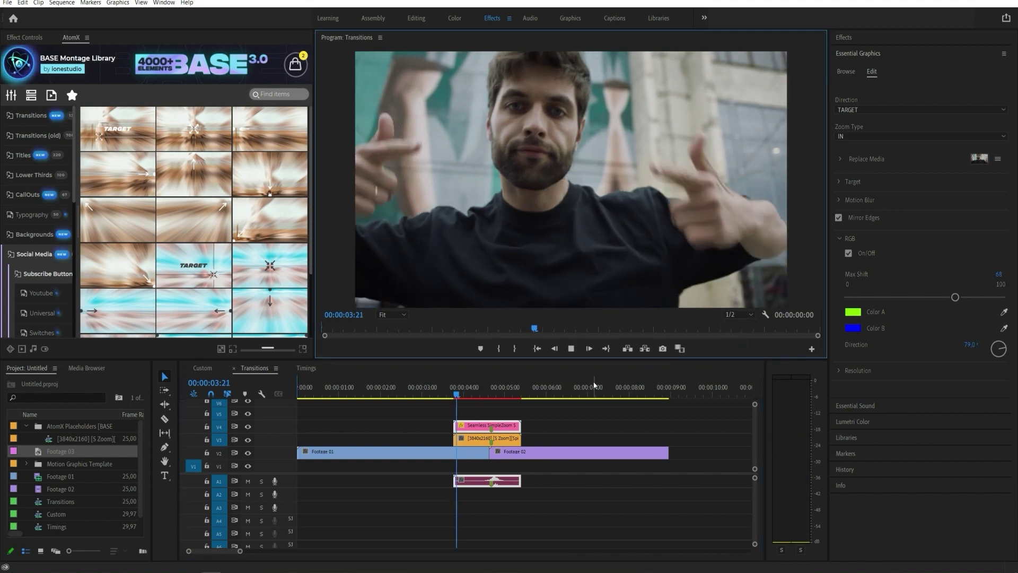
drag(501, 392, 456, 398)
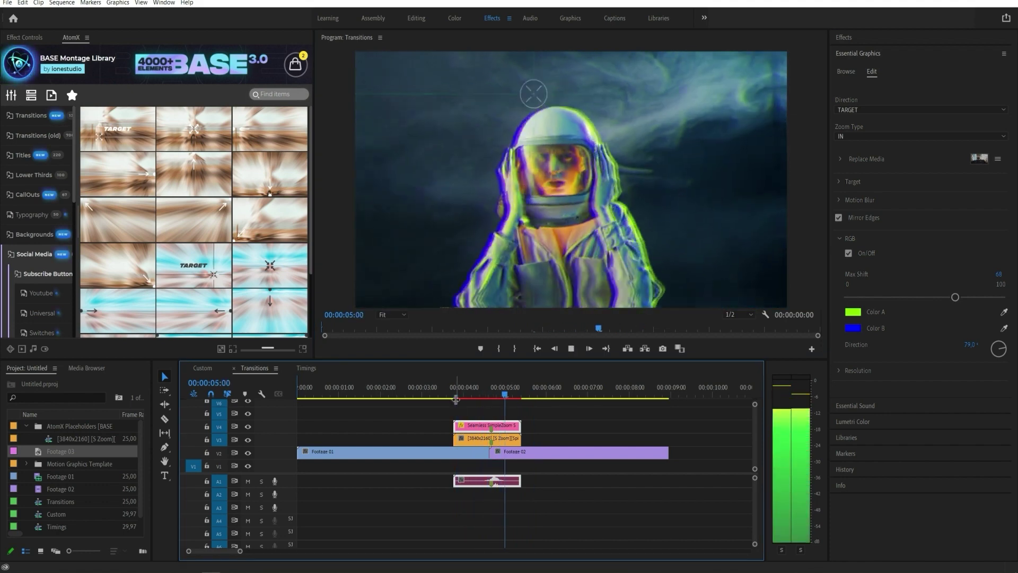
key(space)
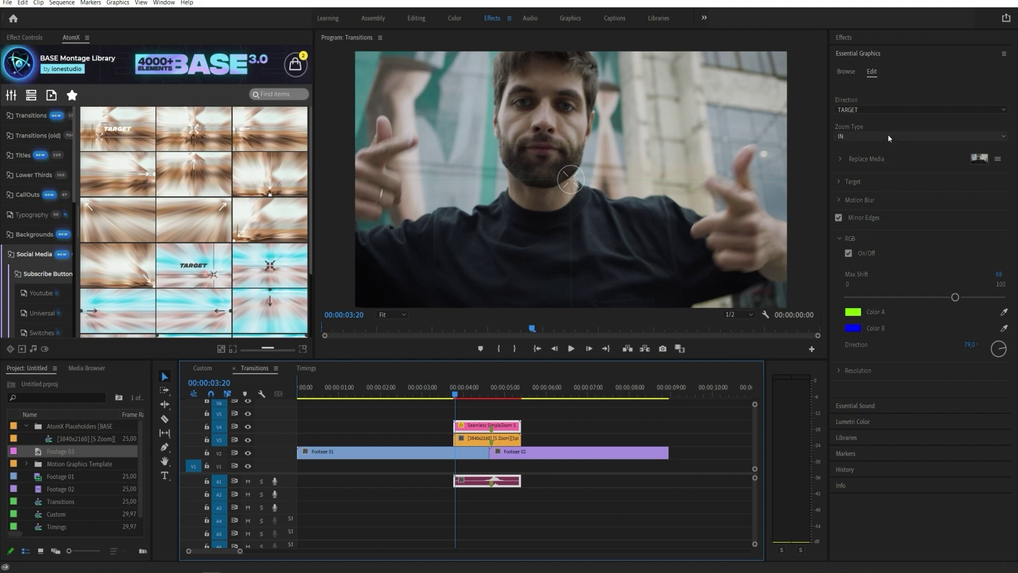
Step: Change the transition's Direction to Left [CCW] and preview it up to about 00:00:04:10
click(895, 110)
click(877, 160)
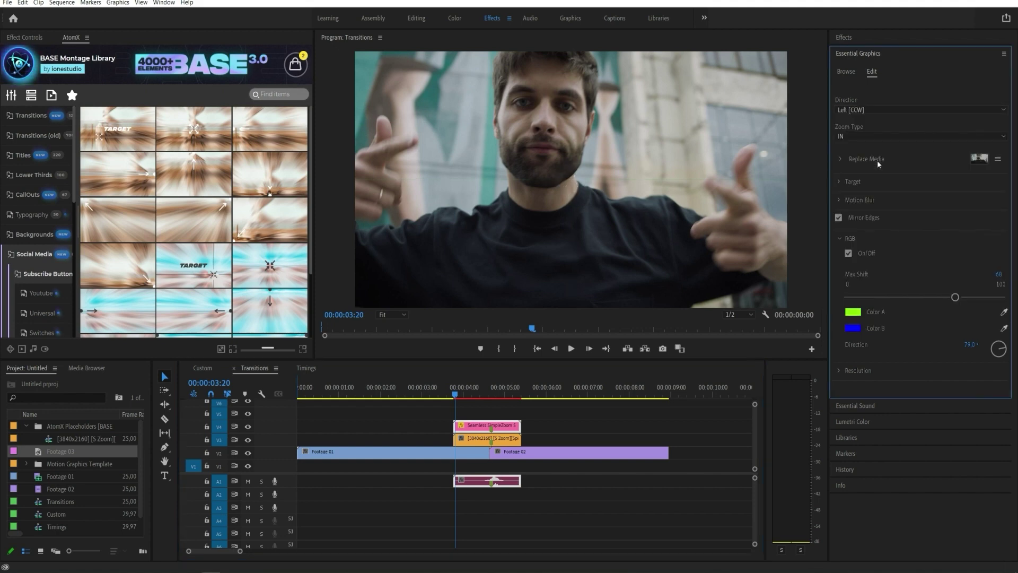
mouse_move(458, 393)
mouse_down()
mouse_move(485, 396)
mouse_move(472, 399)
mouse_up()
key(space)
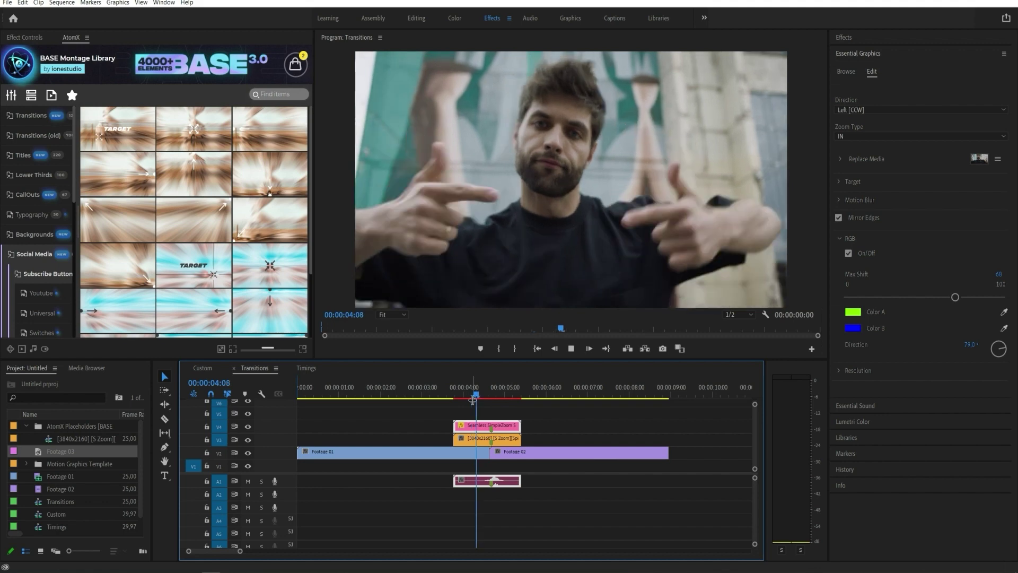
click(478, 398)
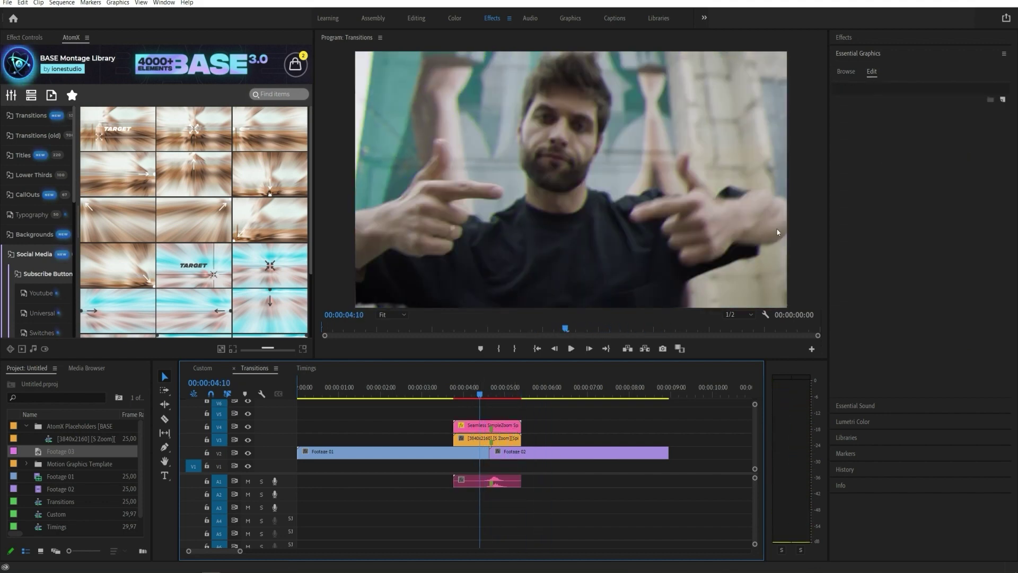
Step: Set the zoom transition's Zoom Type to OUT and preview the transition from about 00:00:04:00
click(507, 431)
click(908, 137)
click(851, 157)
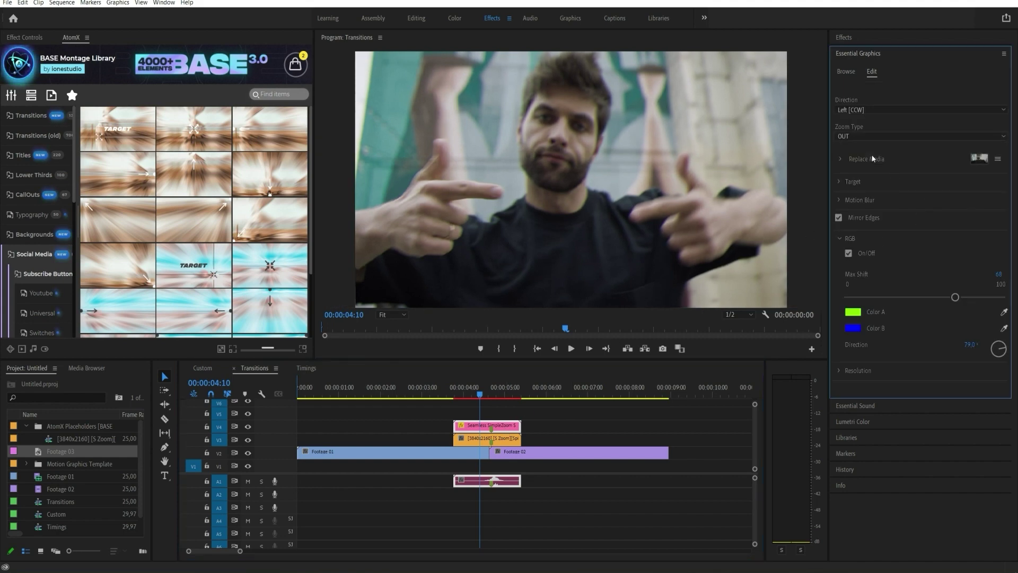
drag(480, 394, 463, 402)
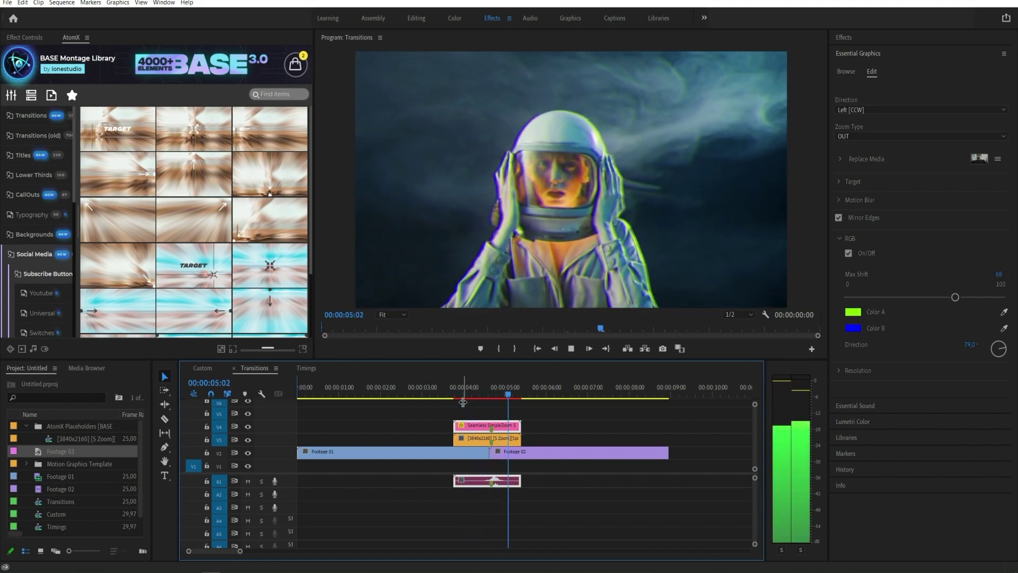
click(472, 394)
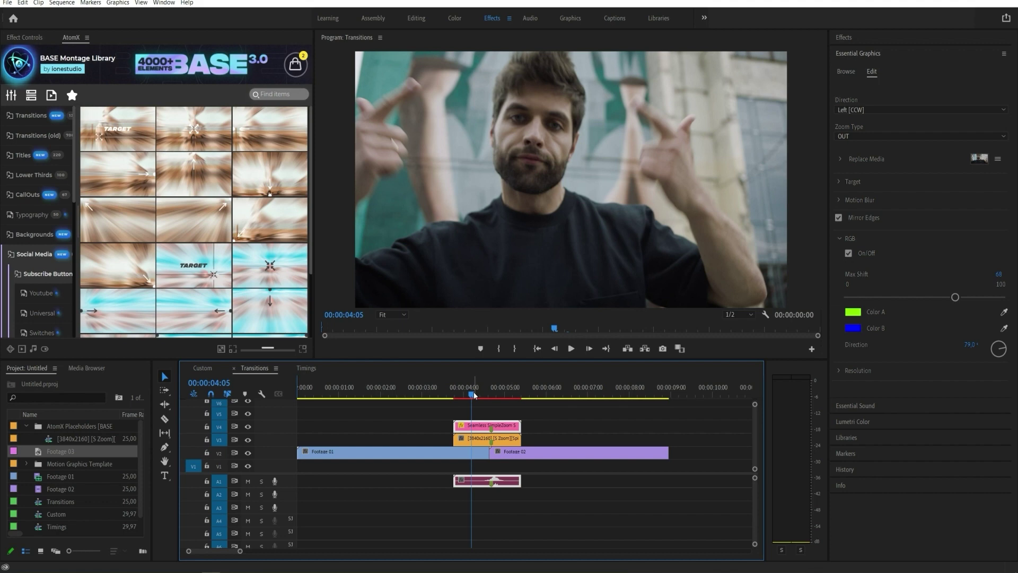
Step: Open the Timings sequence, add Minimal Title_05 to V1 at about 15 seconds, and play its intro
click(310, 368)
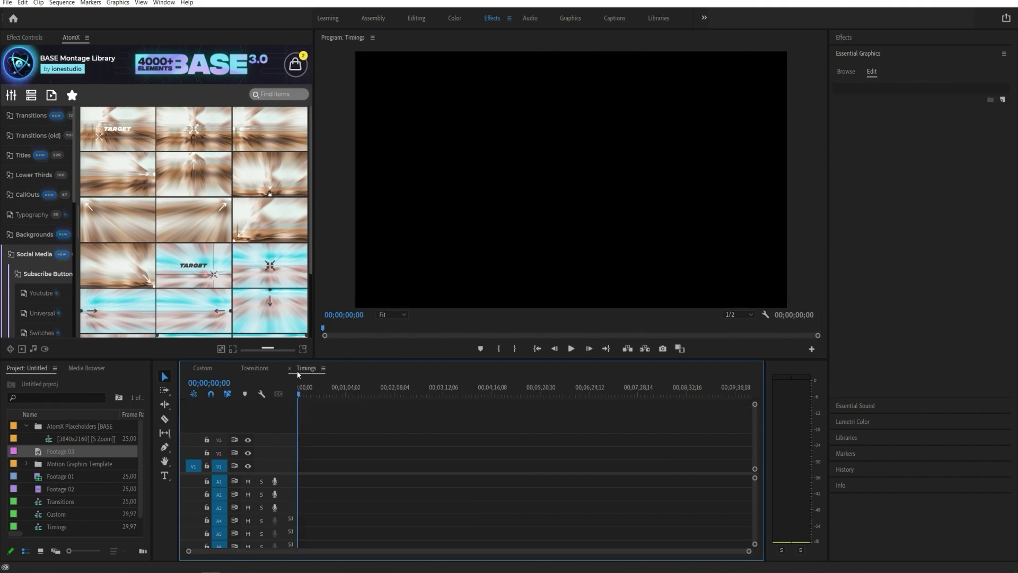
click(24, 155)
drag(194, 175, 299, 465)
drag(749, 551, 355, 551)
drag(344, 463, 440, 463)
drag(383, 395, 395, 389)
key(space)
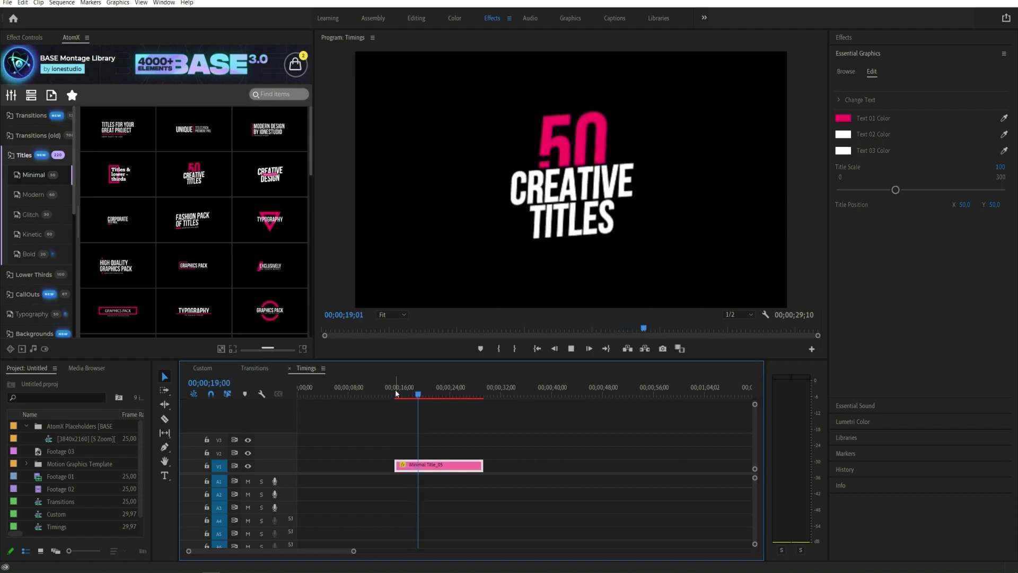
Step: Extend the title's end to about 00;00;52;06 and its start to about 12 seconds, and play the intro
drag(396, 389, 455, 396)
drag(482, 465, 628, 469)
drag(396, 465, 377, 465)
click(374, 401)
drag(373, 402, 379, 398)
key(space)
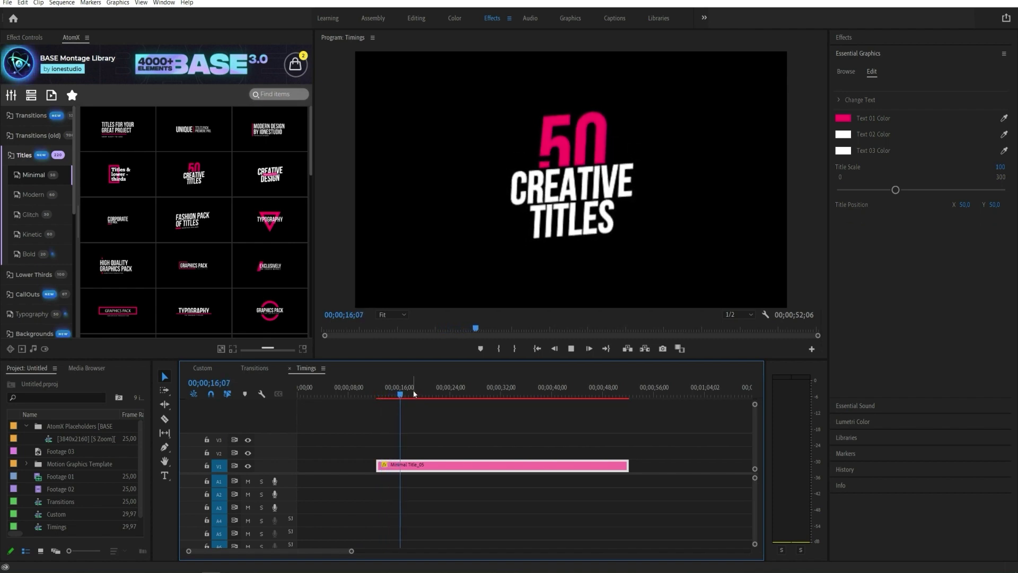
Step: Preview the extended title's closing animation from about 00;00;49;05
click(595, 418)
key(space)
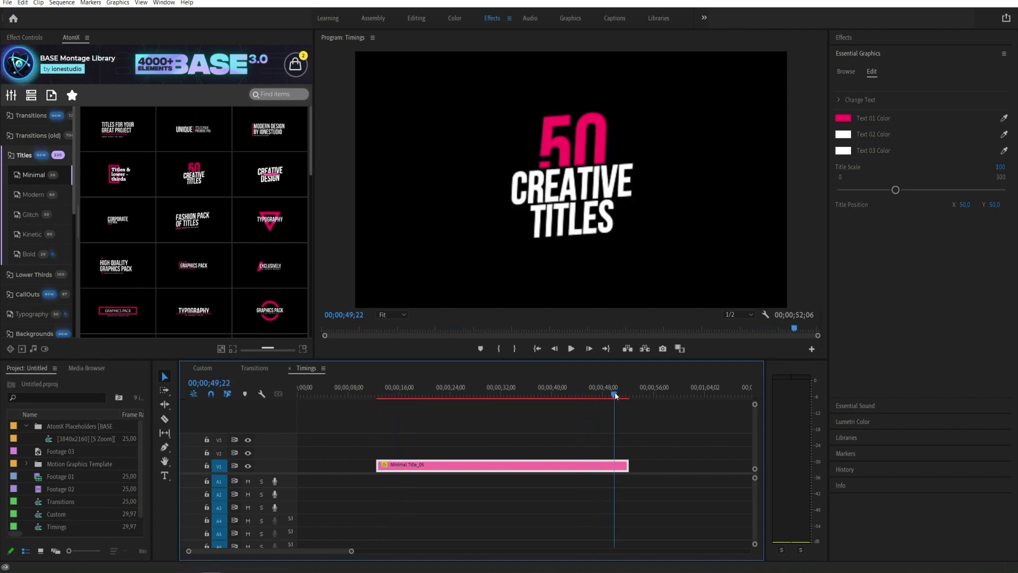
key(space)
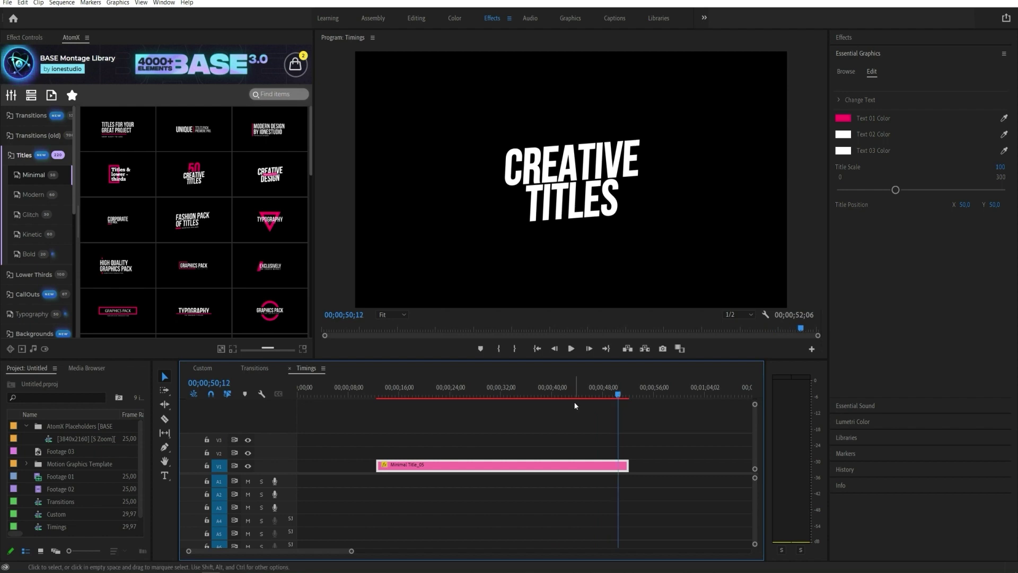
key(space)
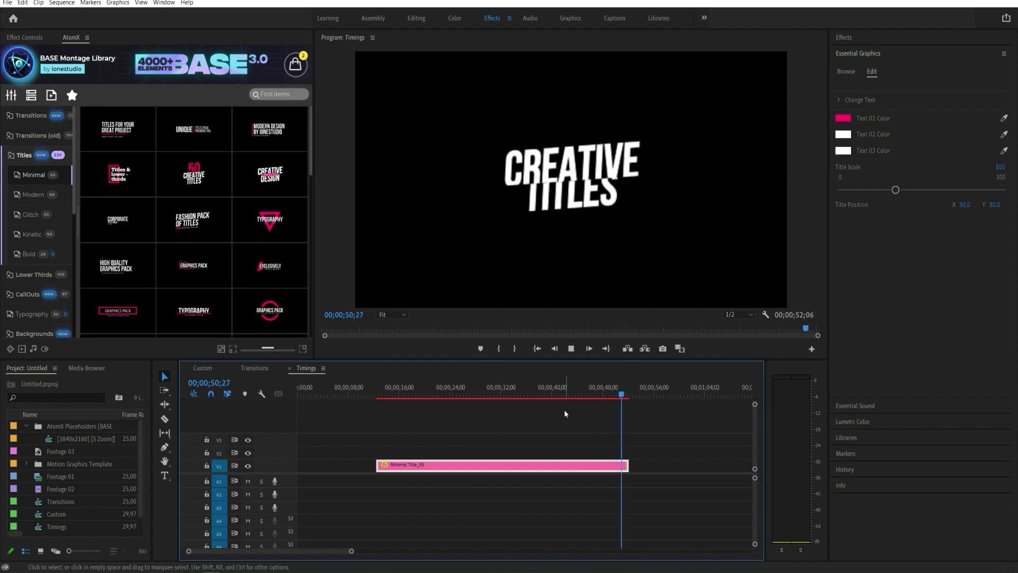
click(611, 393)
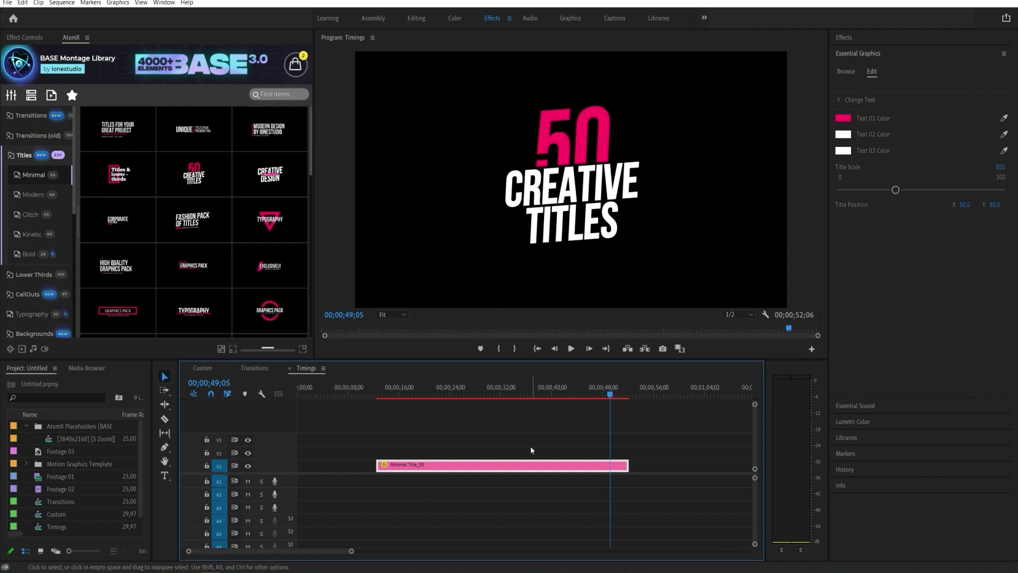
Step: Replace the title with Flat Background 07 at the beginning of V1 and scrub through it to about 00;00;14;06
key(Delete)
click(24, 155)
click(45, 233)
scroll(48, 279, down, 3)
click(27, 235)
drag(124, 227, 299, 461)
drag(348, 390, 388, 424)
Step: Paste four copies of the Flat Background 07 clip end to end after the original on V1
click(366, 468)
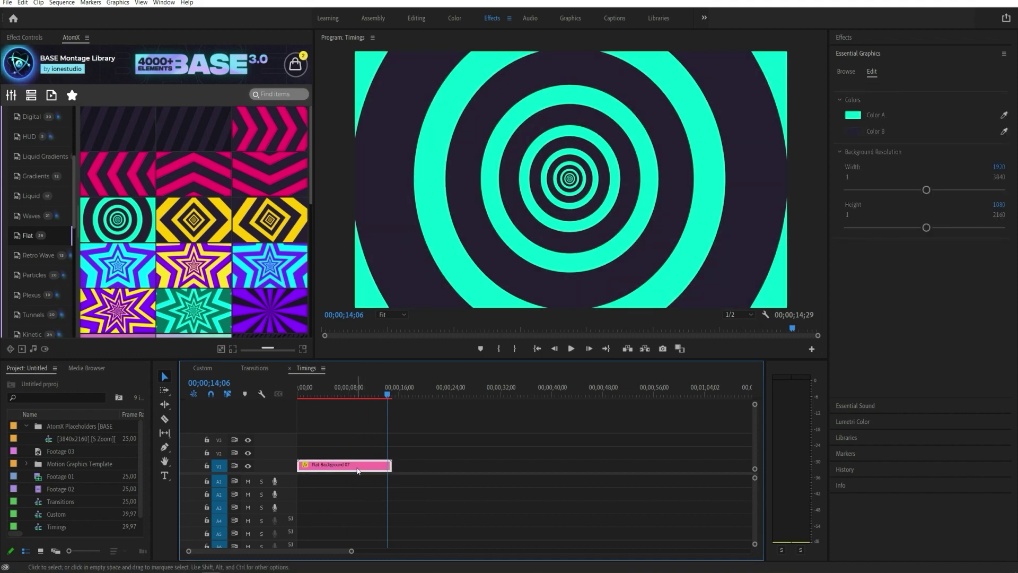
click(393, 395)
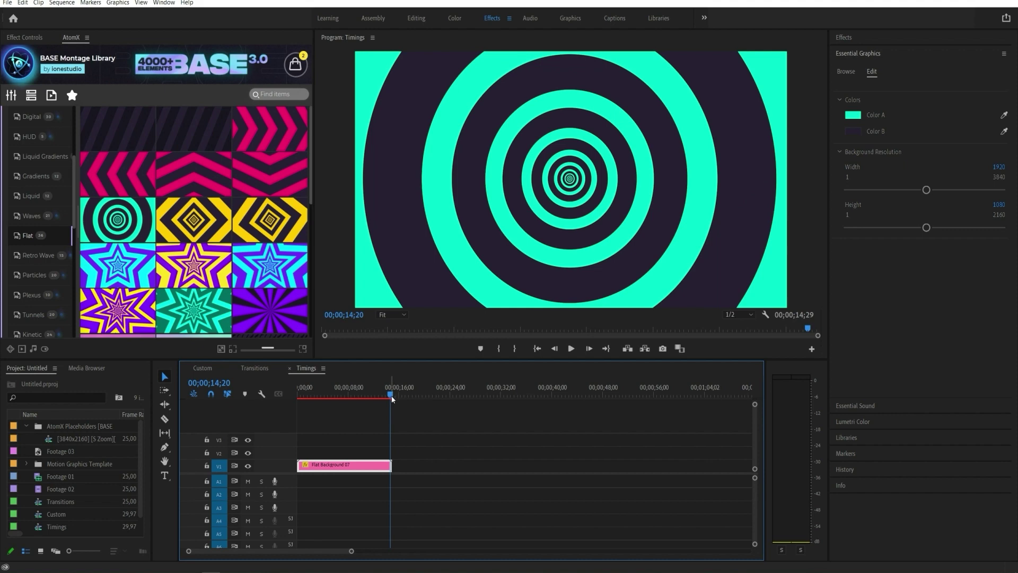
key(ctrl+v)
key(ctrl+v)
key(ctrl+v)
key(ctrl+v)
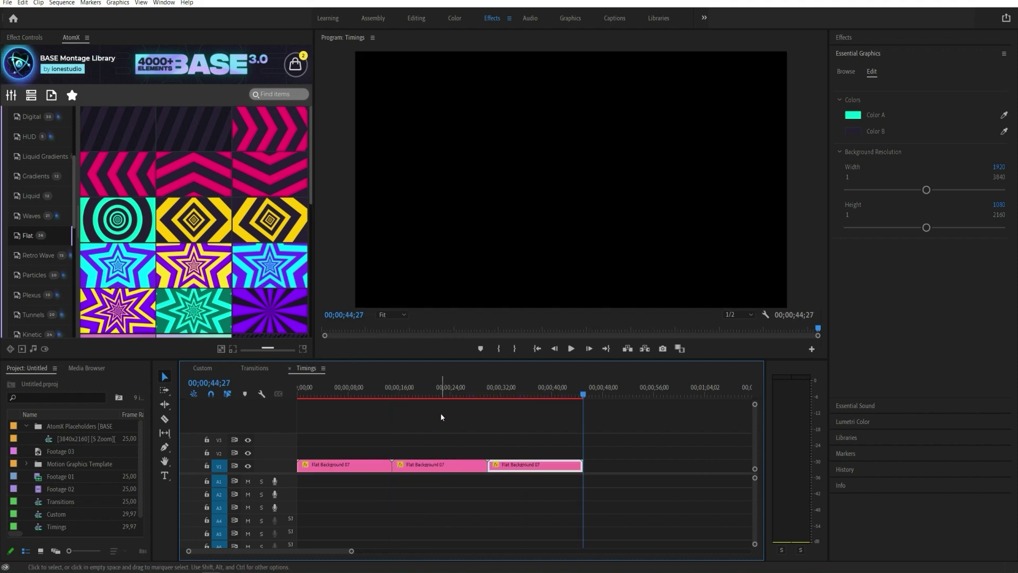
drag(357, 550, 326, 550)
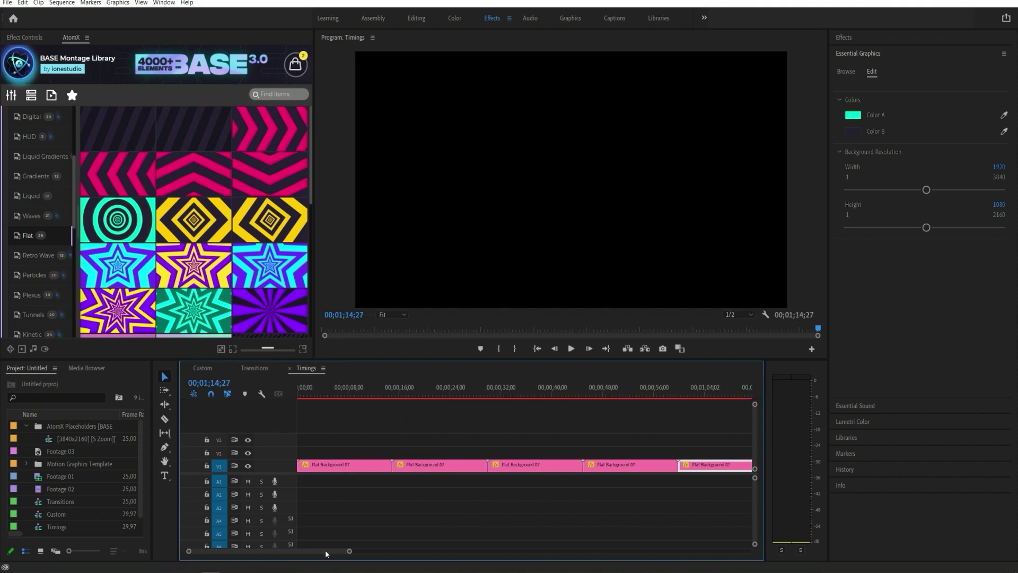
Step: Play across the joins between the background clips, starting at about 00;00;14;17, to check the loop
click(388, 395)
key(space)
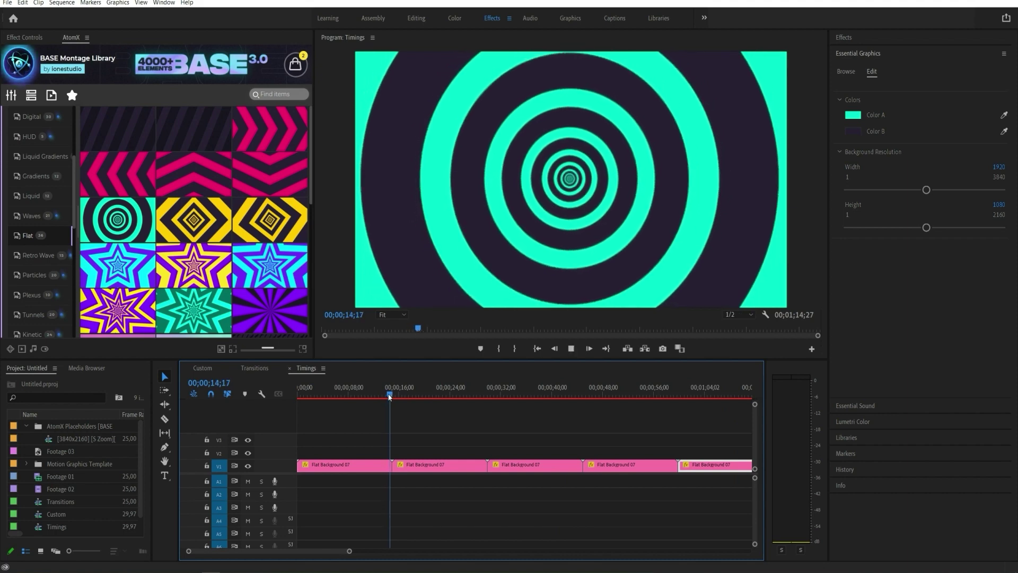
click(484, 396)
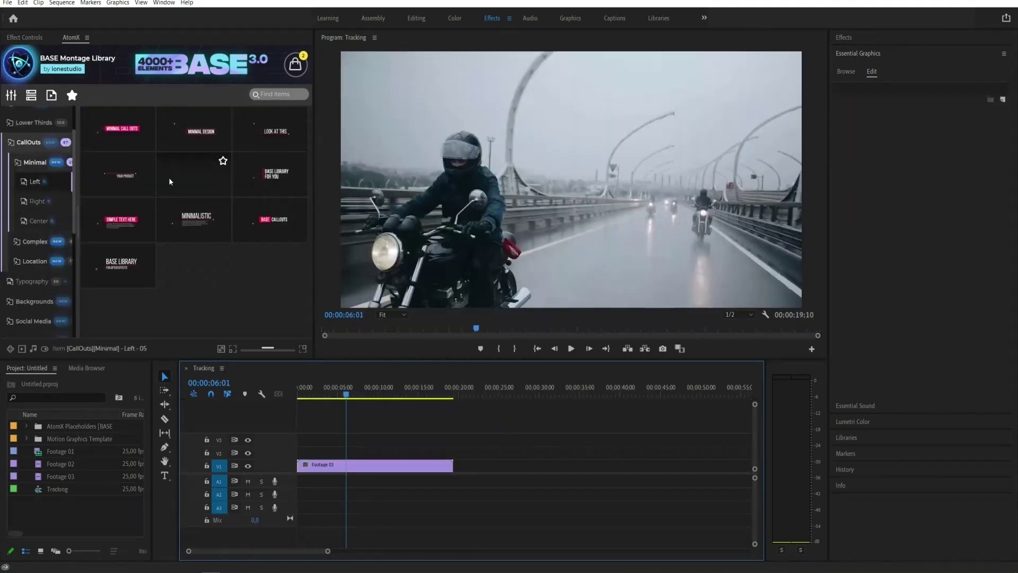
Step: Add the Minimal Left 01 callout to V2 at 00:00:06:01 above Footage 03 and scrub to 00:00:06:16
drag(118, 129, 348, 452)
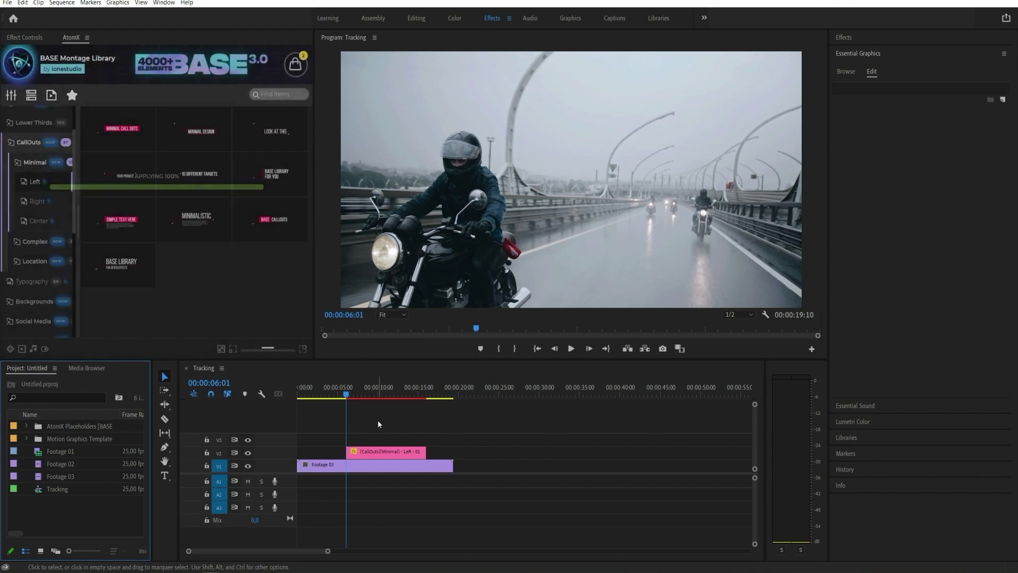
drag(348, 394, 359, 395)
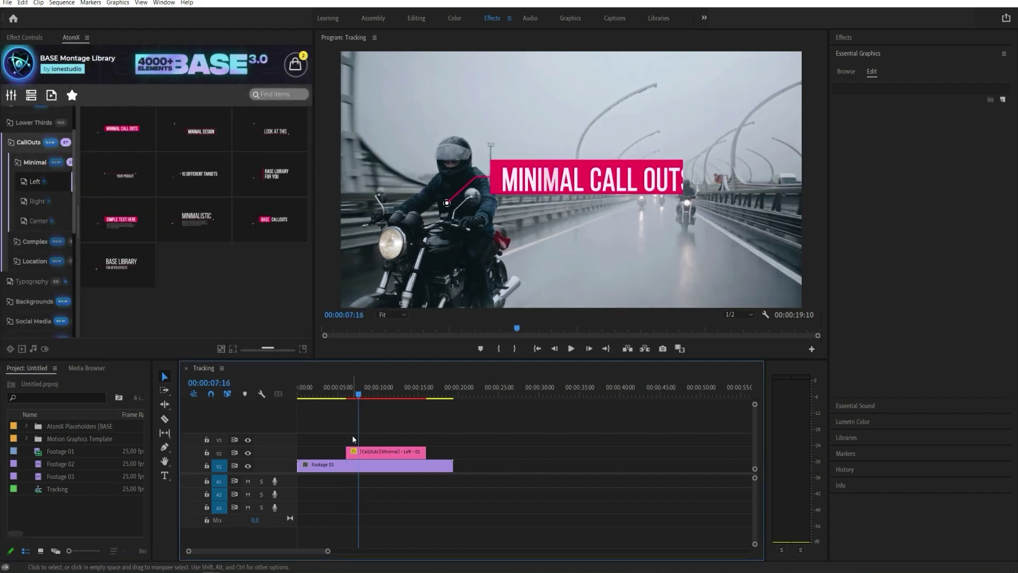
drag(358, 396, 351, 399)
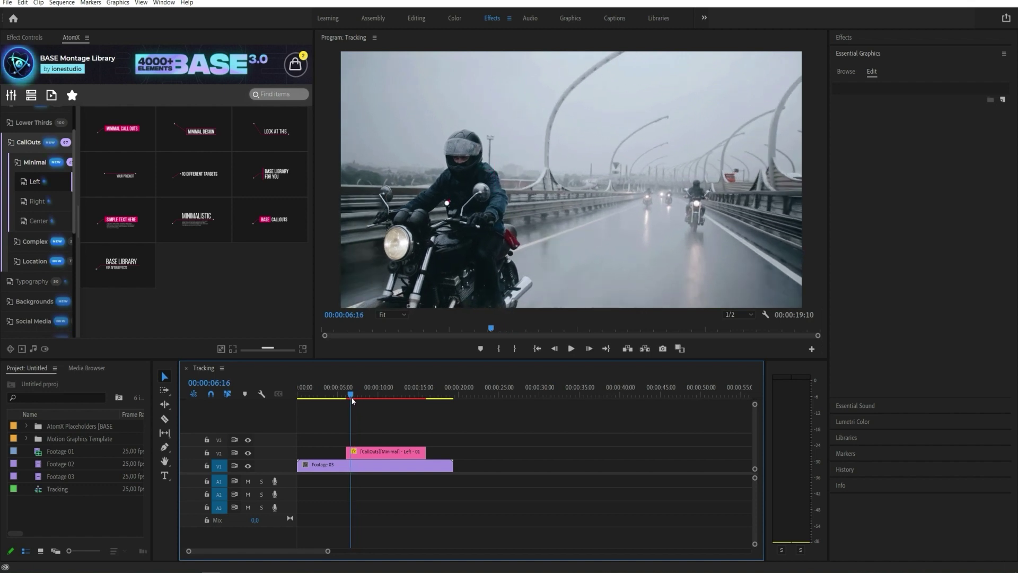
Step: Set the callout's Motion Scale to 80.7 and its Position to about 1976, 577 near the rider's helmet
click(25, 38)
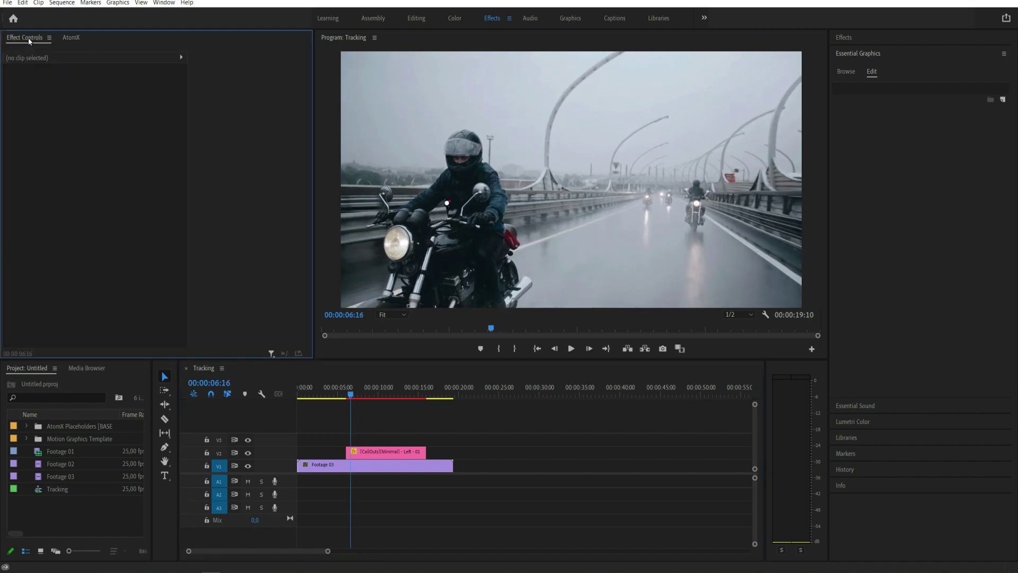
click(385, 451)
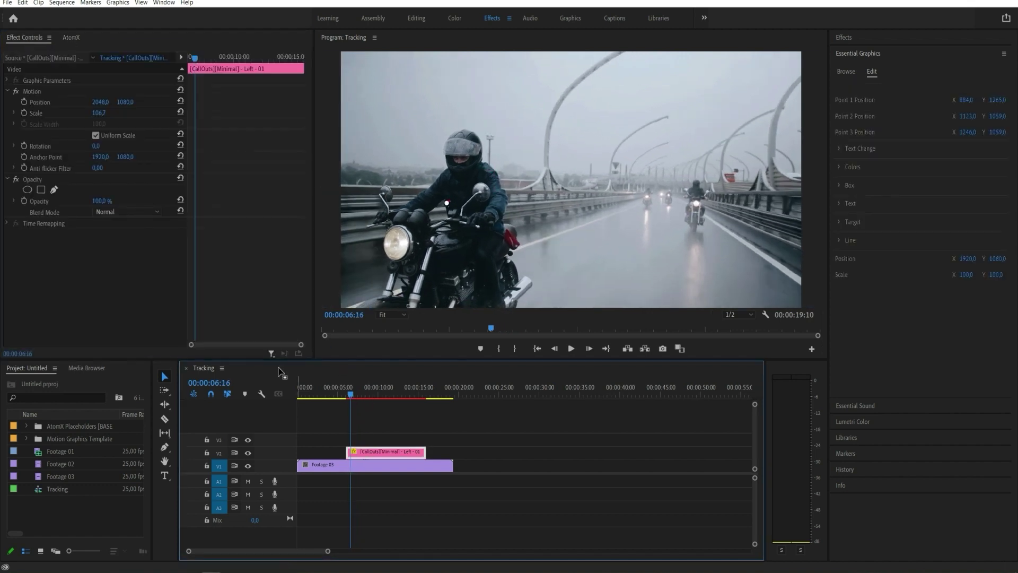
drag(93, 113, 93, 113)
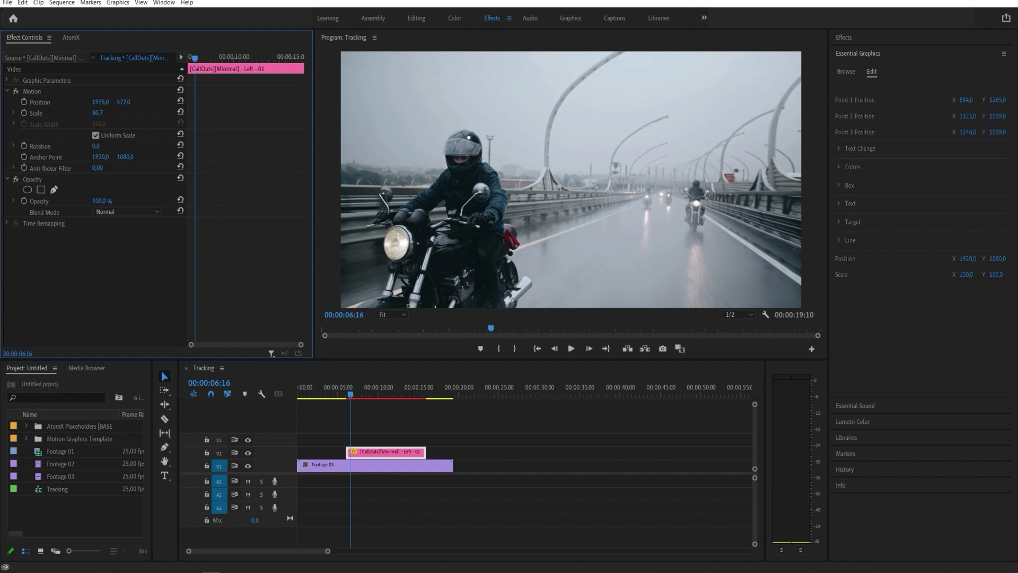
Step: Fine-tune the callout's Position to about 1940.7, 550.5 on the helmet and start Position keyframing at 00:00:06:16
click(29, 92)
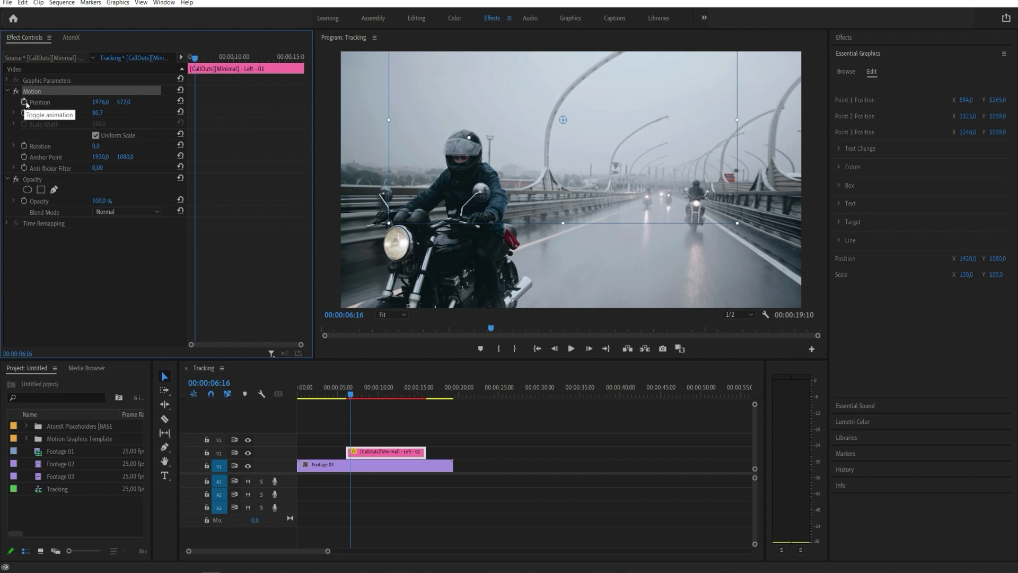
drag(543, 147, 539, 144)
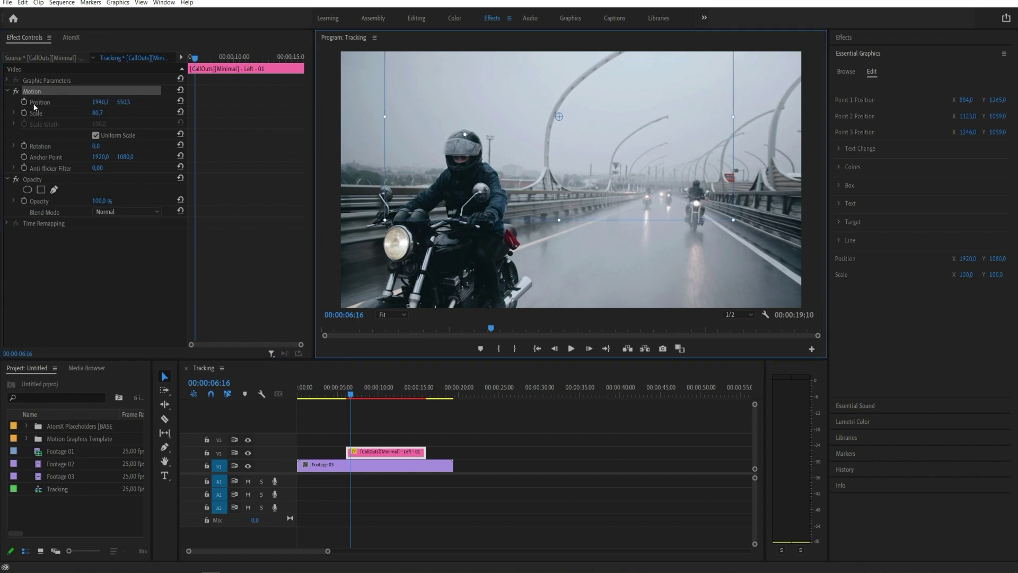
click(23, 102)
Step: Keyframe the callout on the helmet at 00:00:06:21, about 1914, 568, and follow it to about 1888, 608 by 00:00:07:01
click(353, 397)
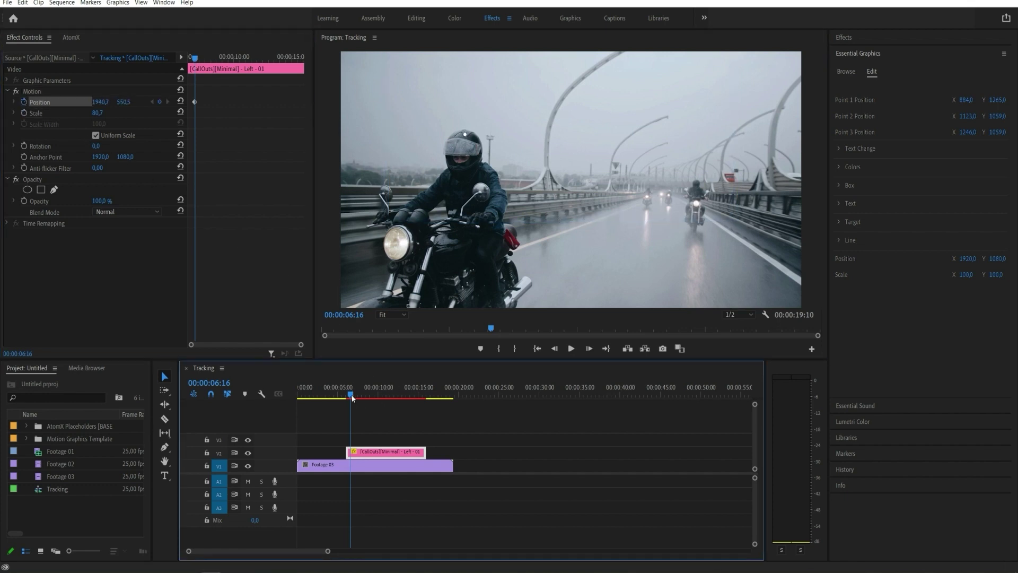
key(shift+Right)
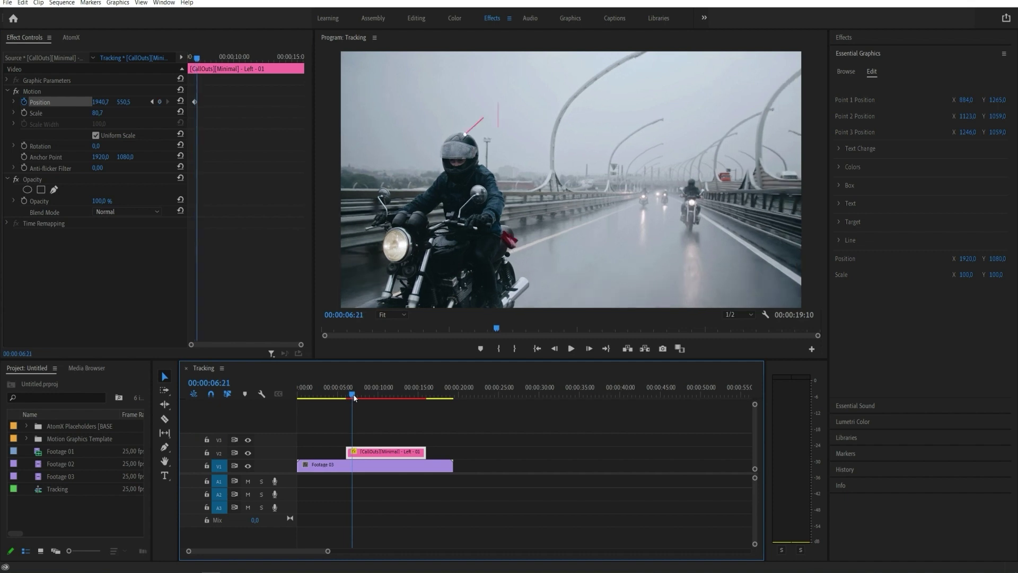
click(36, 92)
drag(477, 164, 473, 166)
click(353, 395)
key(shift+Right)
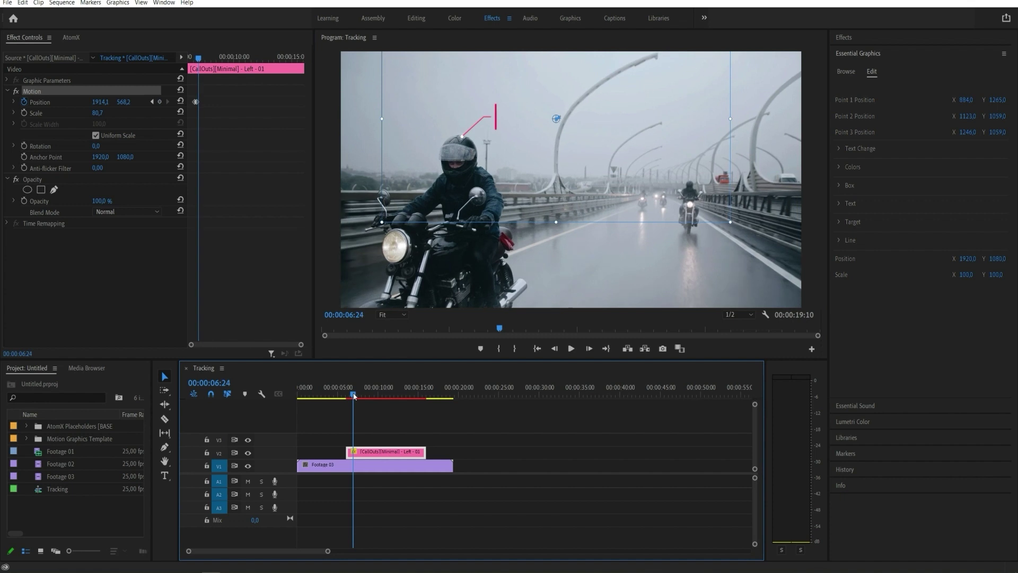
drag(536, 162, 530, 176)
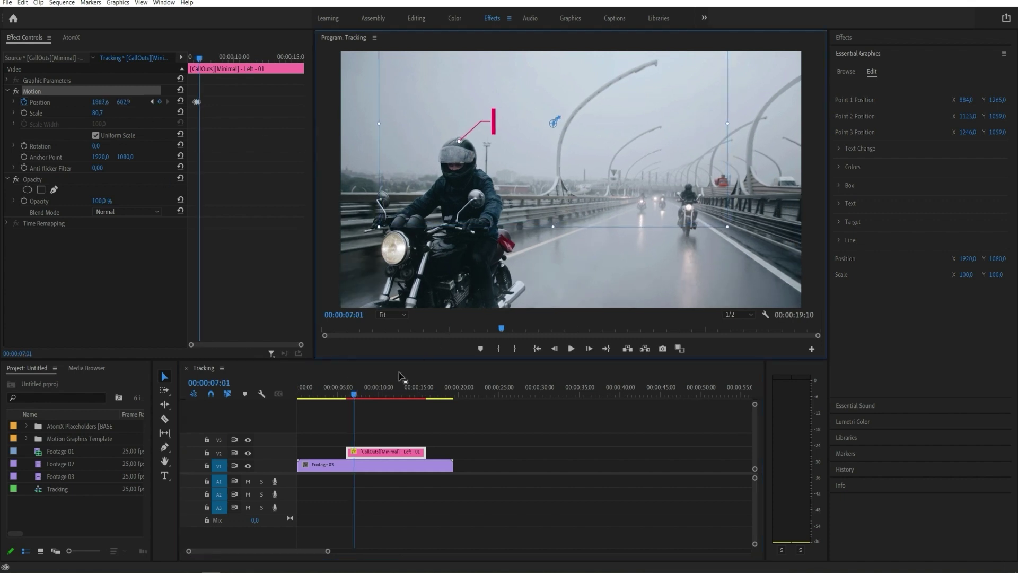
Step: Trim the callout clip to end at about 10 seconds and keyframe its Position to about 1892, 542 at 00:00:07:24
drag(354, 397, 361, 396)
drag(425, 451, 375, 455)
click(362, 396)
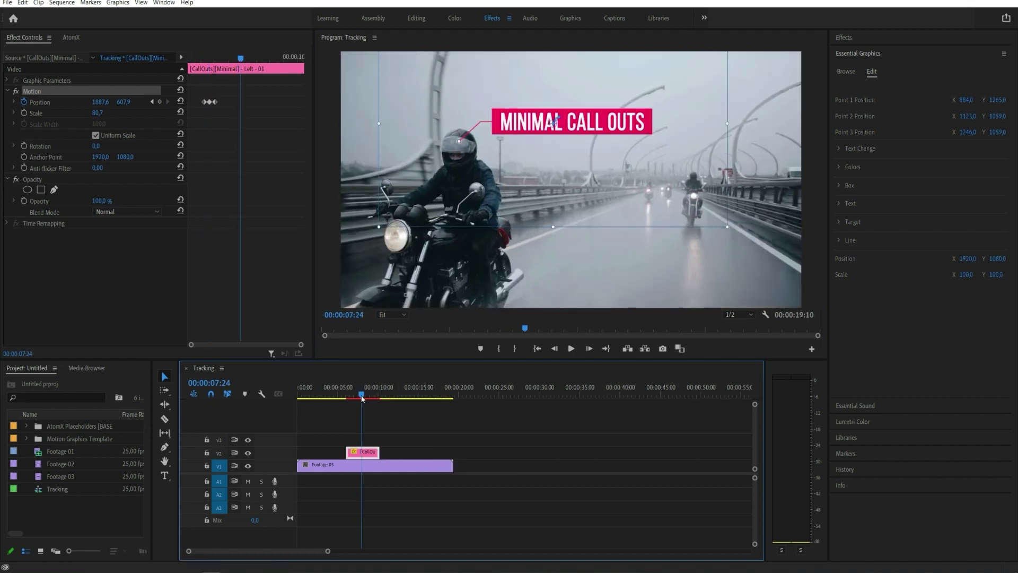
drag(543, 191, 543, 182)
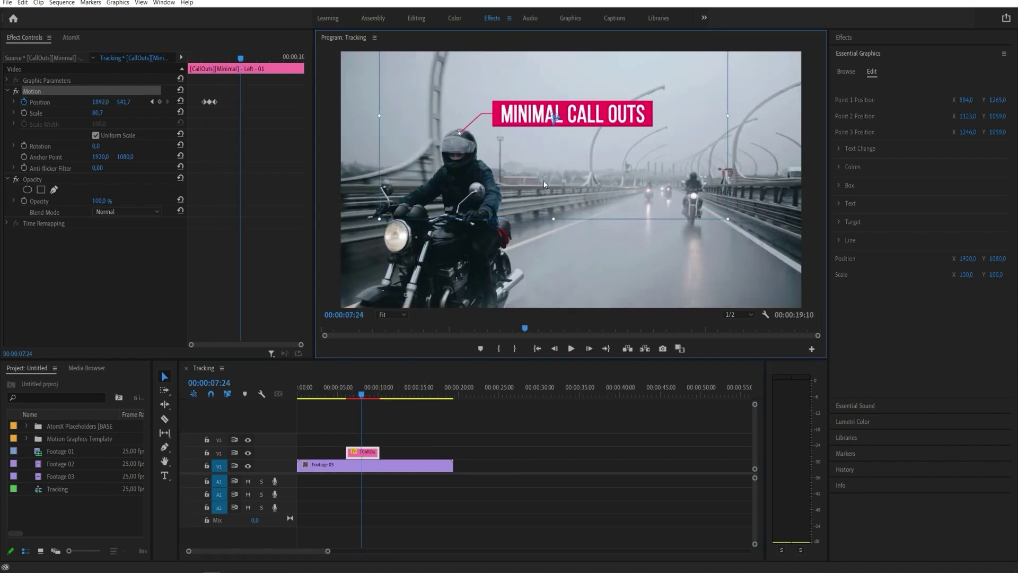
Step: Keyframe the callout on the helmet at 00:00:08:00 (about 1905, 520), 00:00:08:08 (about 1976, 473) and 00:00:08:13 (about 2047, 480)
drag(364, 398, 366, 396)
drag(543, 180, 545, 177)
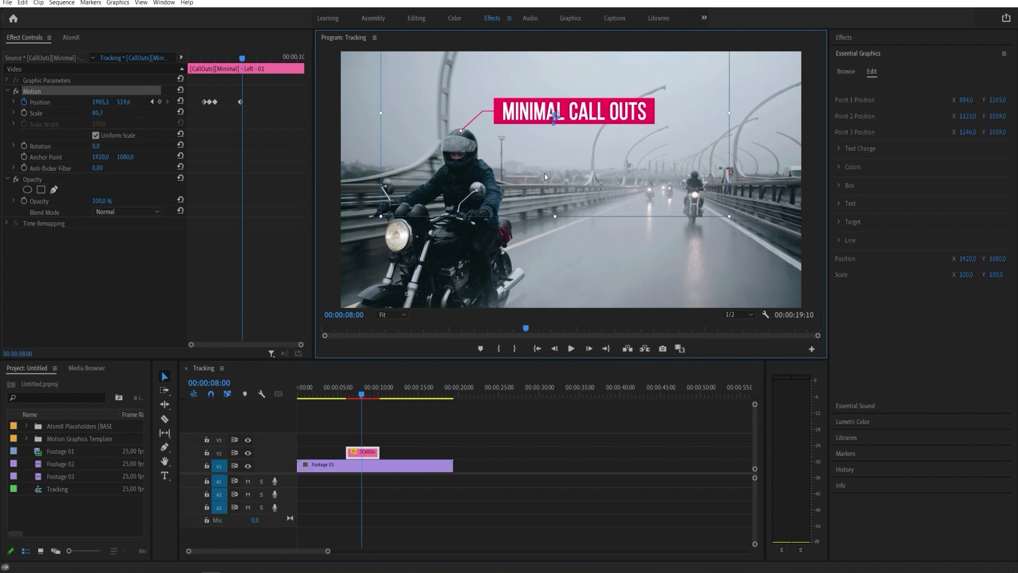
drag(364, 395, 365, 394)
drag(517, 172, 524, 170)
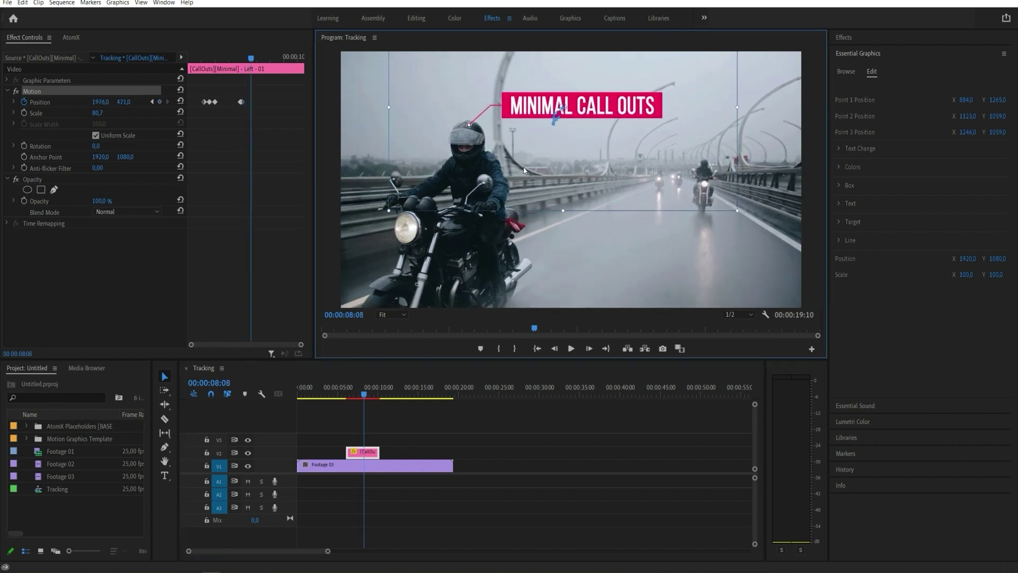
click(366, 395)
drag(556, 111, 553, 111)
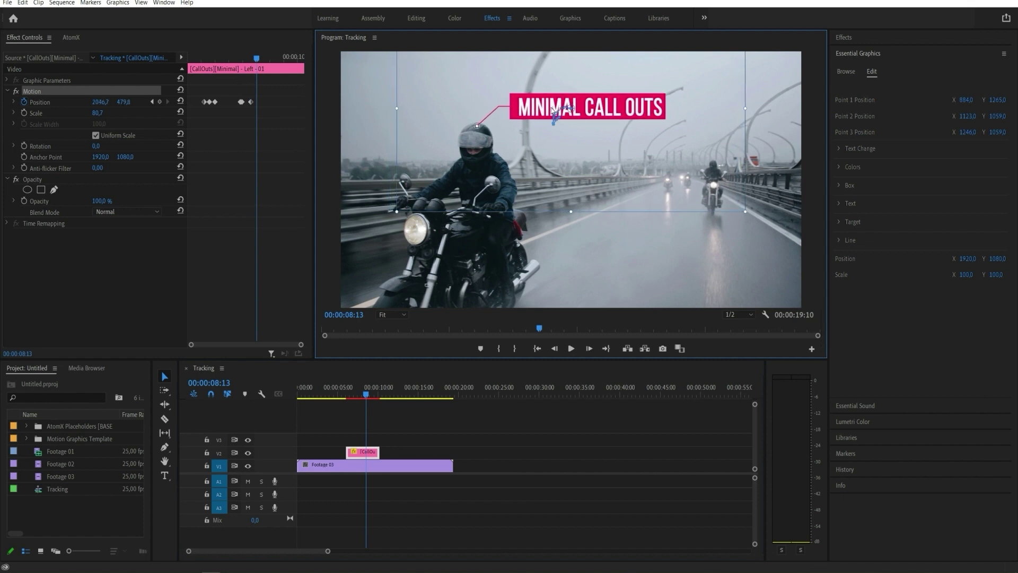
Step: Continue keyframing the callout's Position along the helmet up to 00:00:09:05, ending at about 2418, 414
click(369, 395)
drag(539, 109, 556, 103)
click(370, 395)
drag(366, 393, 373, 395)
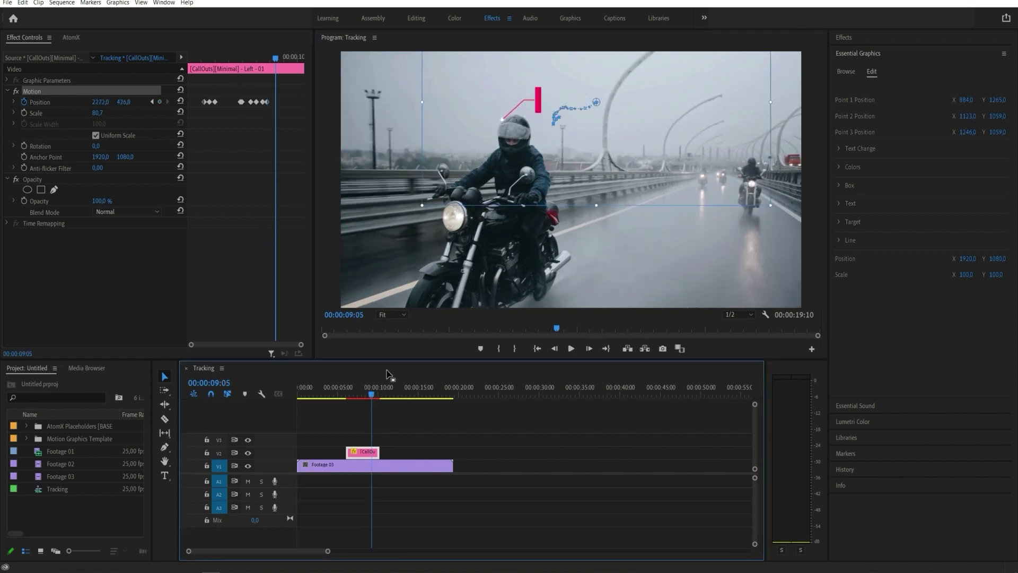
drag(549, 100, 564, 101)
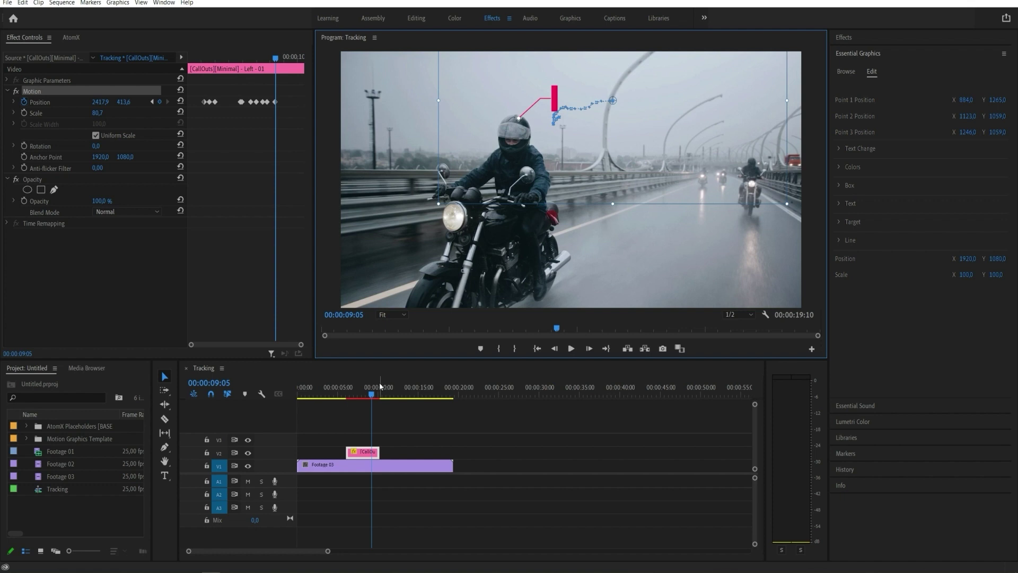
Step: Finish keyframing the callout's Position along the helmet toward the clip's end, including about 2546, 392 at 00:00:09:14
click(375, 395)
drag(375, 395, 377, 395)
drag(528, 166, 542, 163)
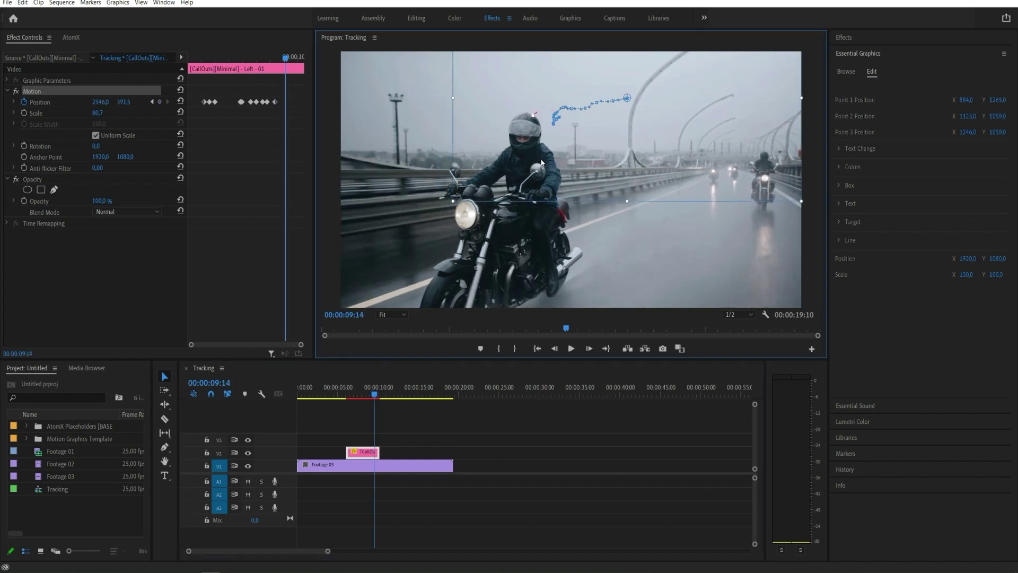
drag(375, 395, 376, 395)
drag(600, 175, 607, 177)
Step: Correct the callout's Position on the helmet to about 1874, 614 at 00:00:07:02 and about 1878, 638 at 00:00:07:04
drag(384, 394, 354, 394)
drag(565, 181, 564, 183)
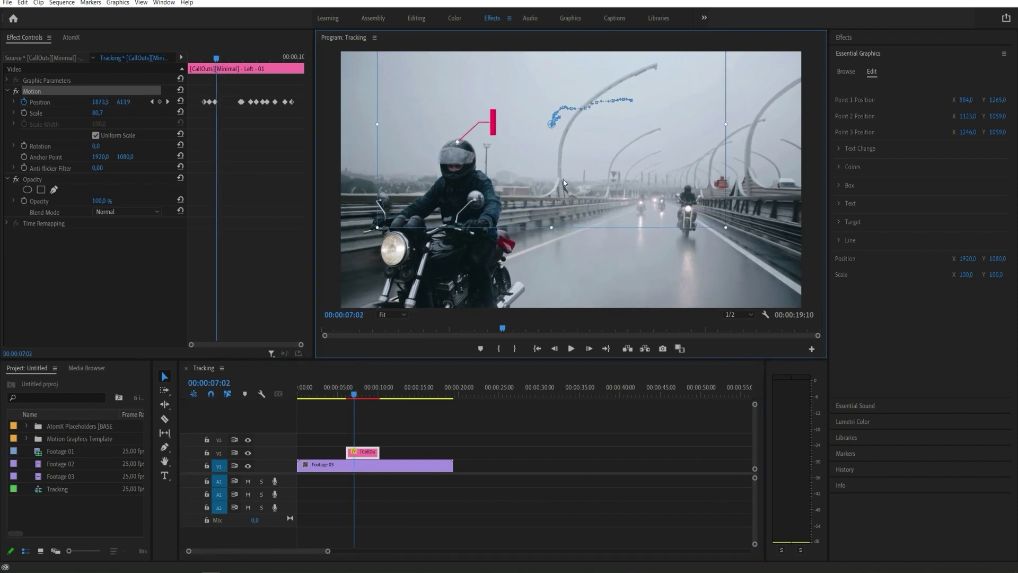
drag(354, 394, 355, 393)
click(559, 205)
drag(559, 202, 559, 204)
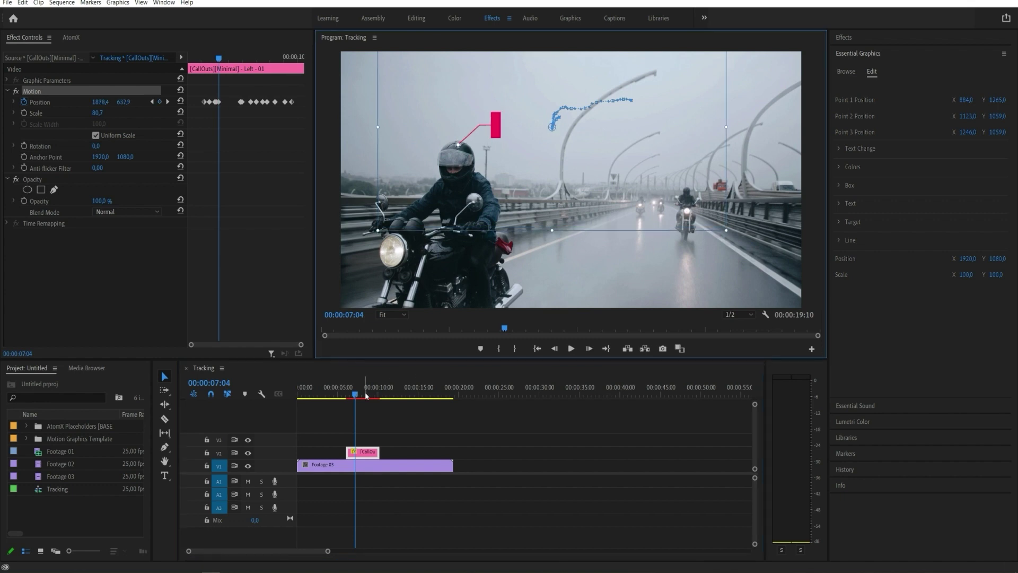
Step: Reselect the callout's Motion and refine its Position to about 1883, 642 at 00:00:07:05, plus a correction at 00:00:07:10
click(374, 431)
click(363, 451)
click(30, 92)
click(355, 394)
drag(513, 179, 513, 186)
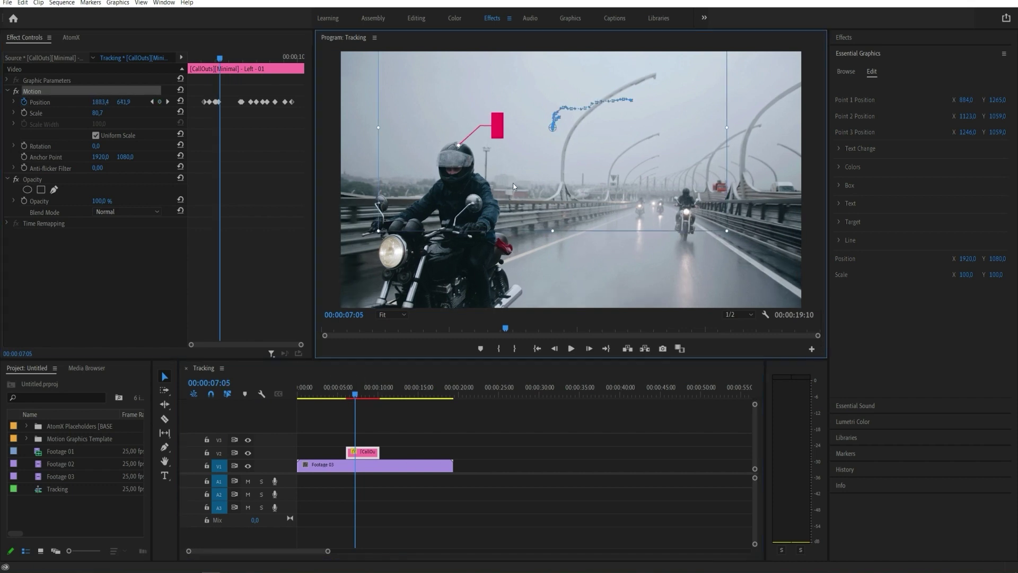
drag(357, 395, 358, 396)
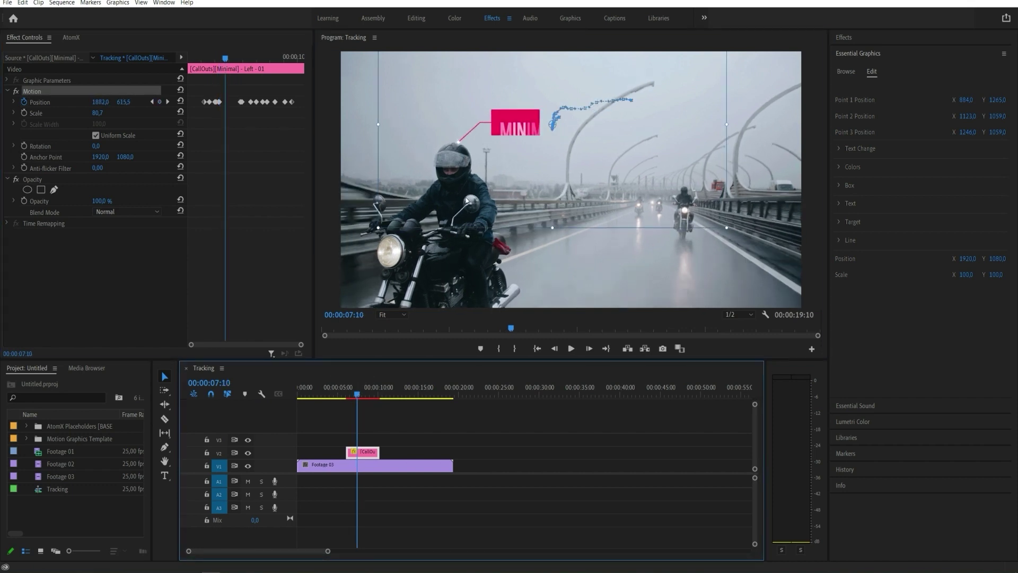
drag(466, 199, 463, 204)
Step: Return to the callout clip's start and change its text to BIKERS
mouse_move(357, 397)
mouse_down()
mouse_move(375, 397)
mouse_move(346, 399)
mouse_up()
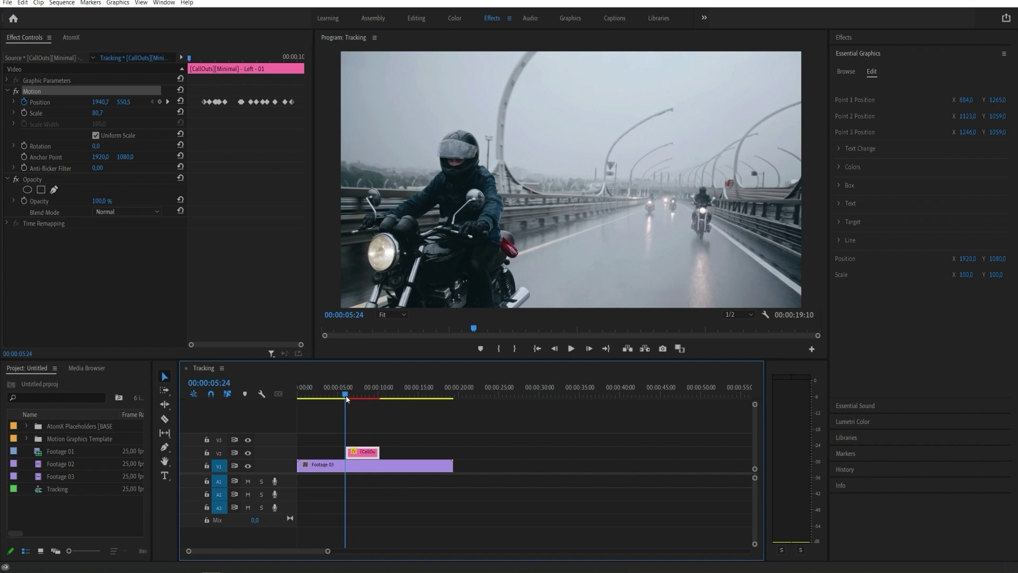
click(859, 149)
click(919, 174)
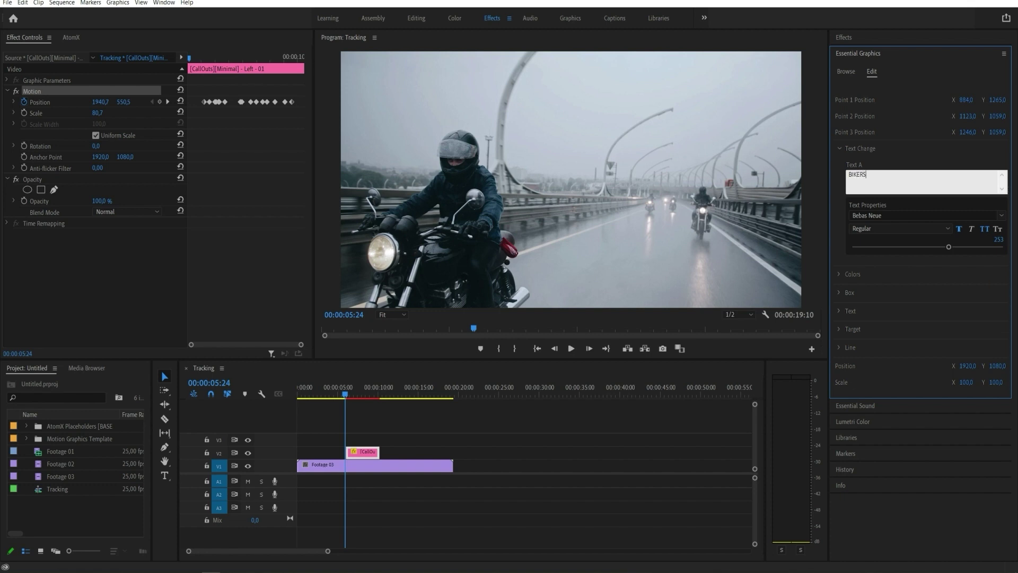
Step: Play back the callout section from its start to check the tracking against the helmet
click(384, 408)
mouse_move(346, 395)
mouse_down()
mouse_move(374, 399)
mouse_move(345, 400)
mouse_up()
key(space)
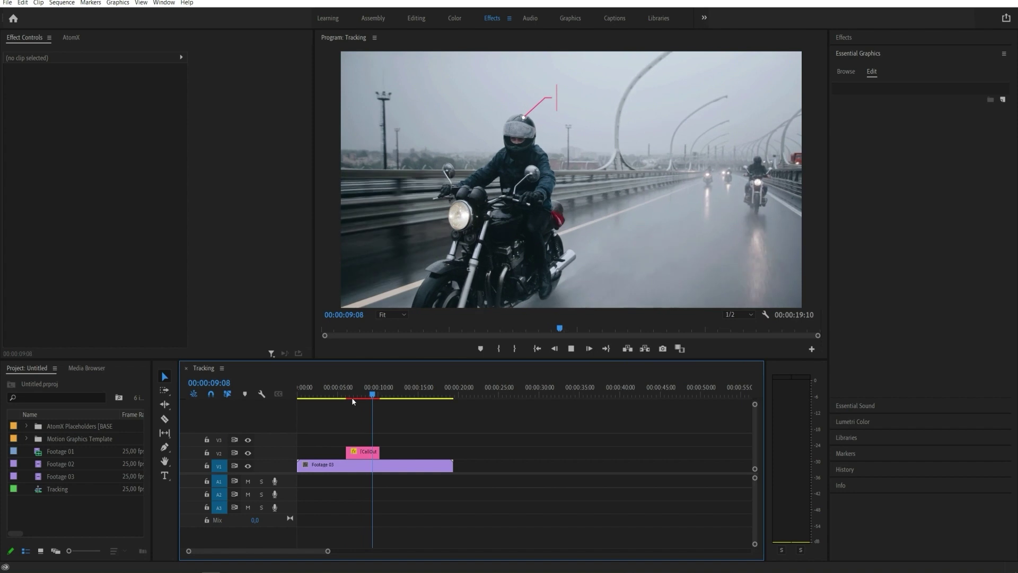
mouse_move(361, 397)
mouse_down()
mouse_move(349, 397)
mouse_move(382, 398)
mouse_move(362, 406)
mouse_up()
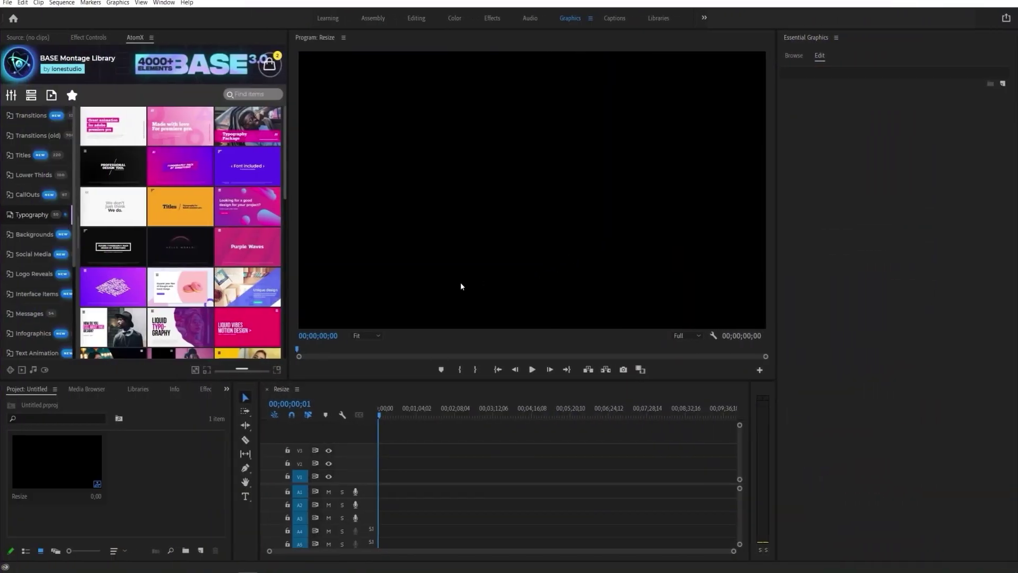
Step: Add the Typography 05 item from AtomX to the first video track of the Resize sequence and preview it
mouse_move(242, 241)
mouse_move(177, 164)
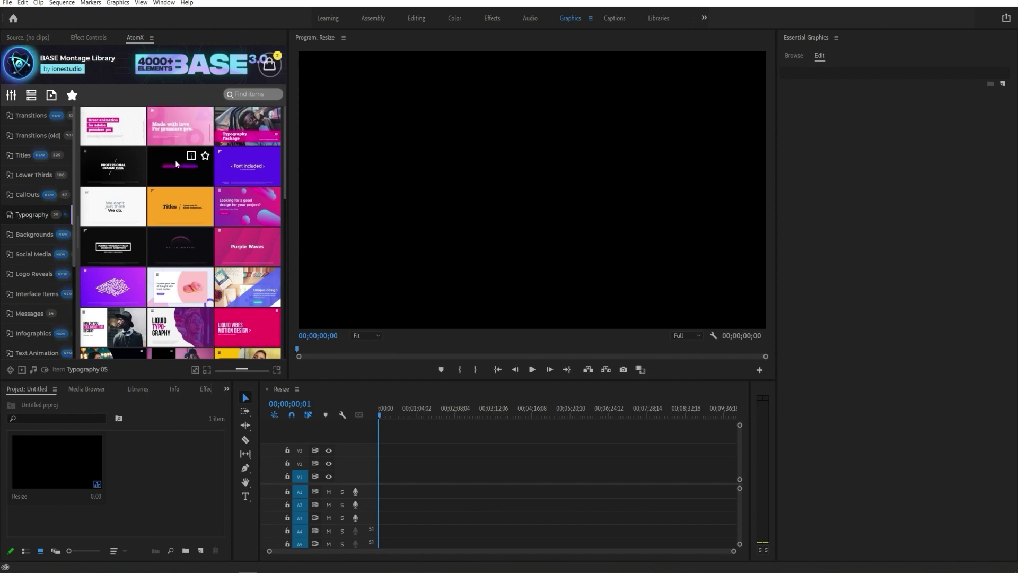
drag(177, 164, 409, 478)
click(386, 418)
drag(387, 417, 388, 417)
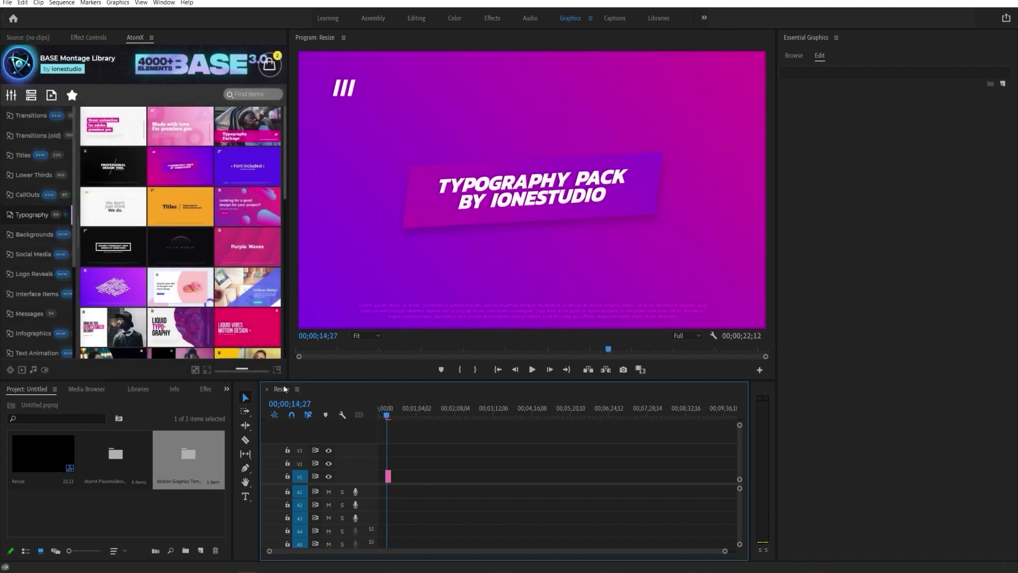
Step: Set the Resize sequence's horizontal frame size to 3440 and accept deleting its previews
click(61, 2)
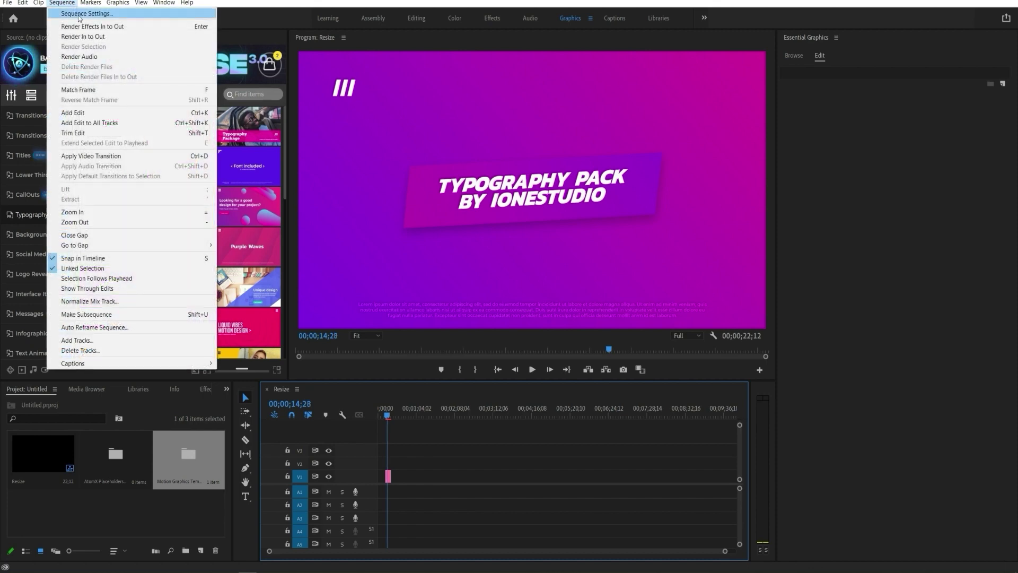
click(80, 15)
double_click(457, 138)
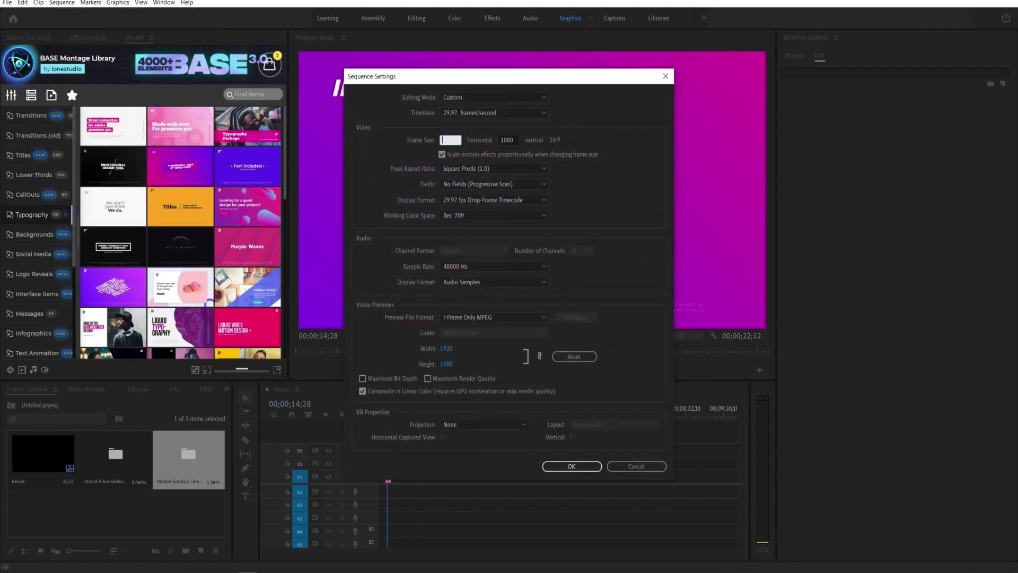
key(Tab)
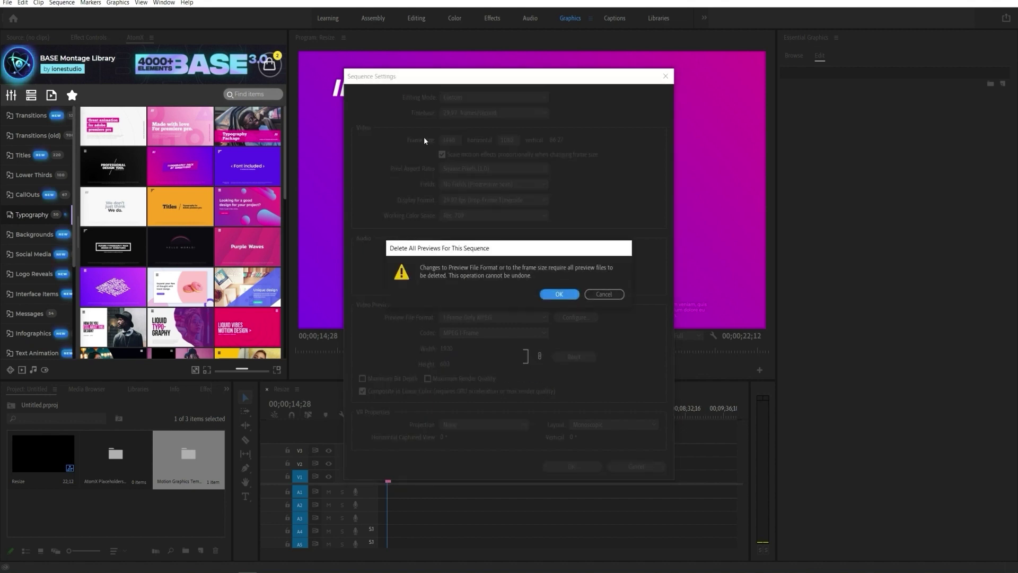
click(559, 294)
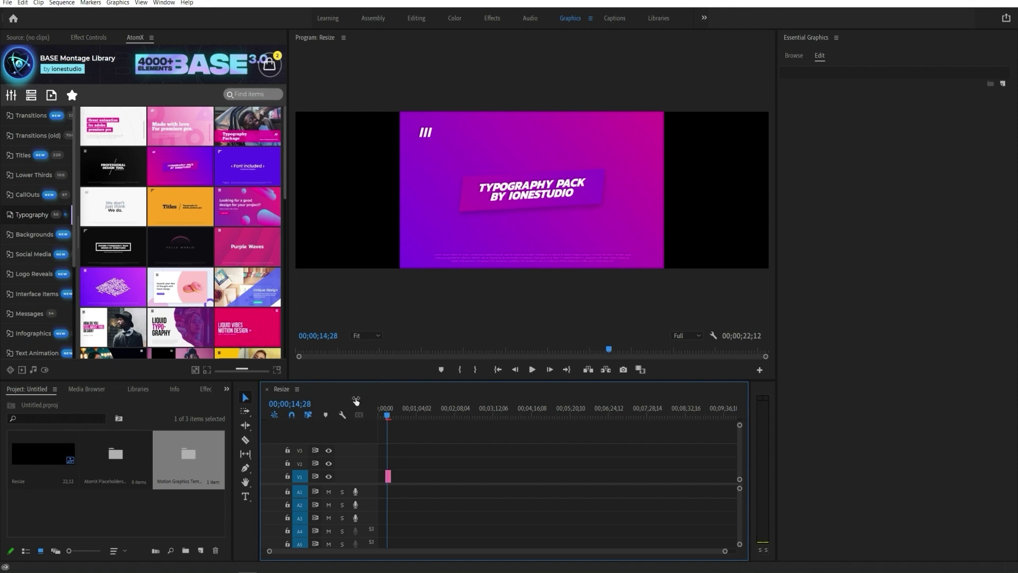
Step: Delete the existing typography clip, add Typography 05 to the sequence again and preview it
click(390, 477)
key(Delete)
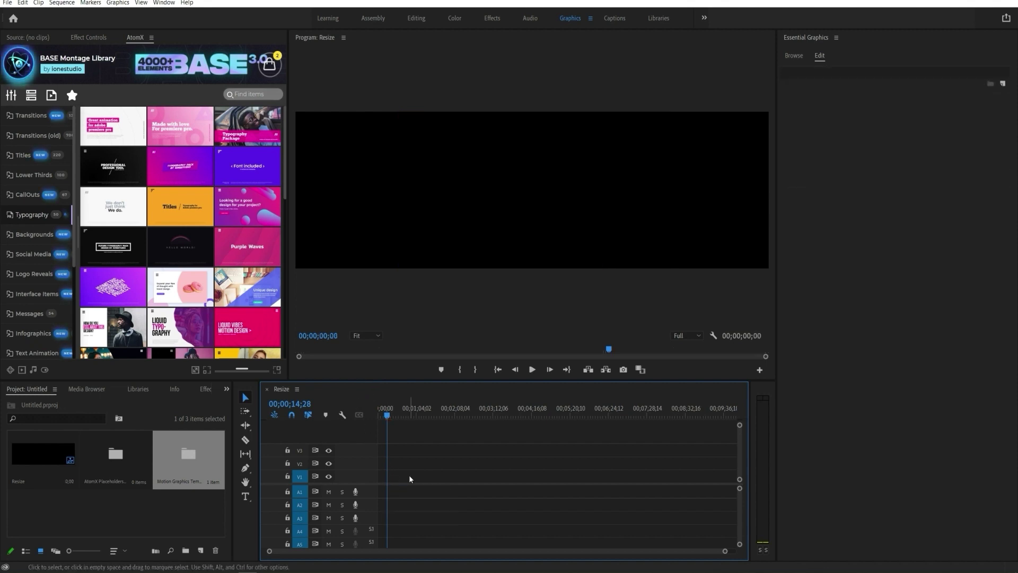
drag(180, 166, 391, 479)
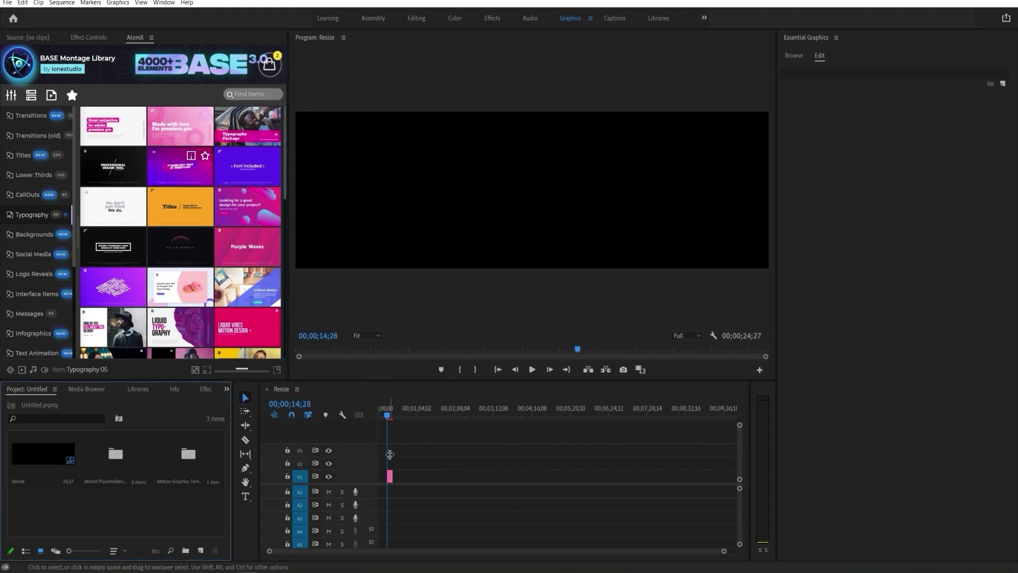
click(391, 417)
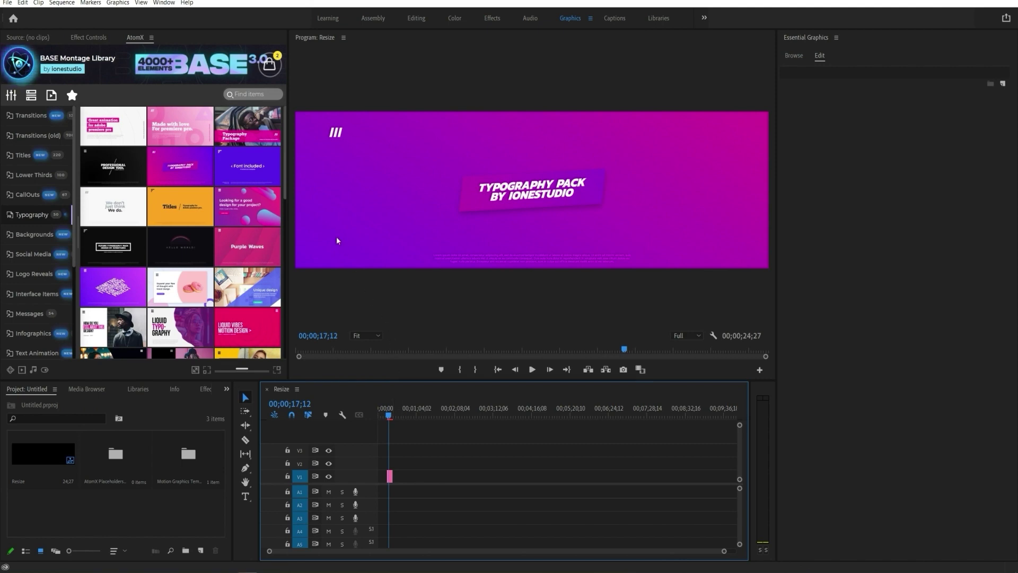
Step: Set the Resize sequence's vertical frame size to 1440 and accept deleting its previews
click(62, 3)
click(80, 21)
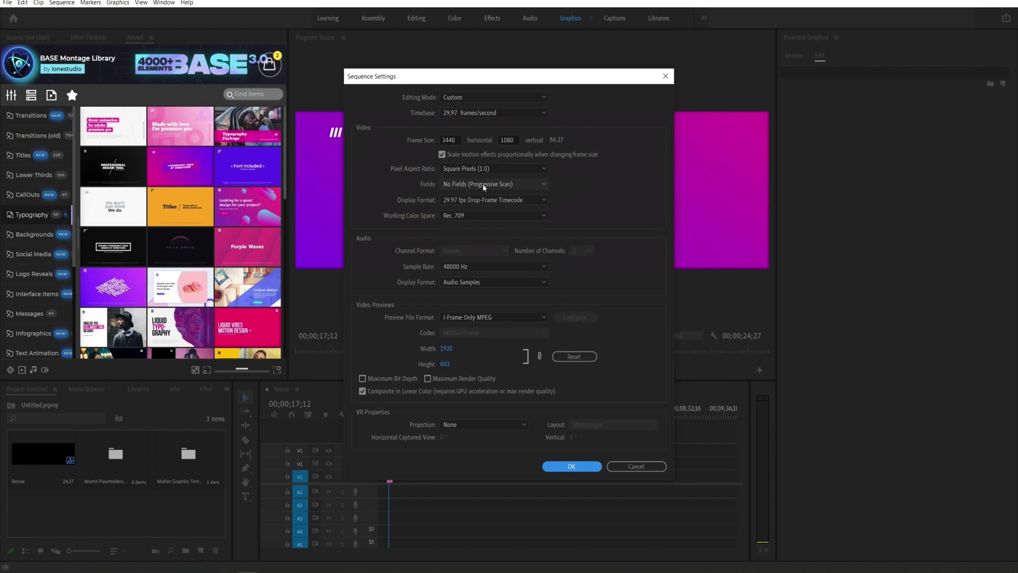
click(515, 140)
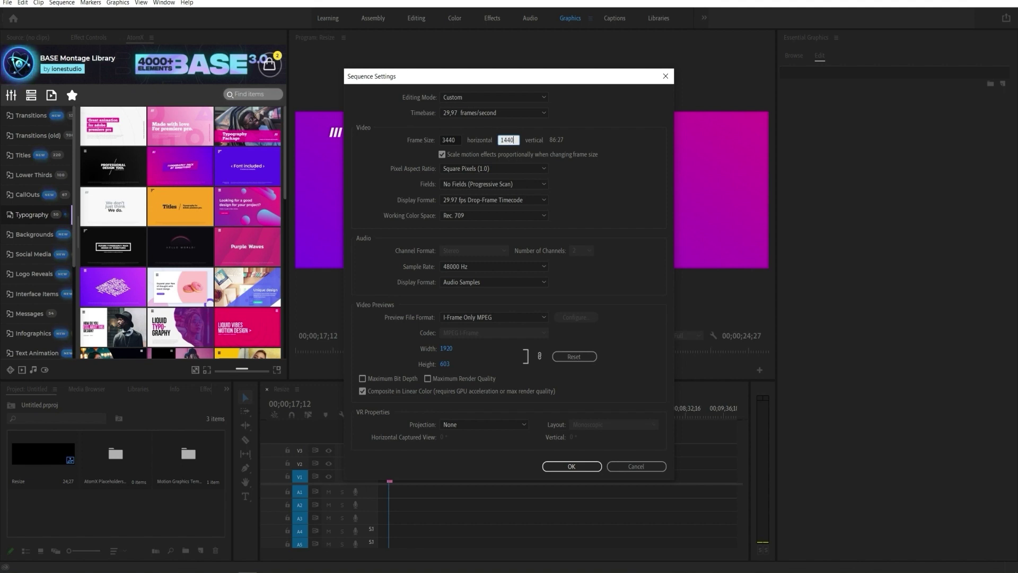
click(573, 467)
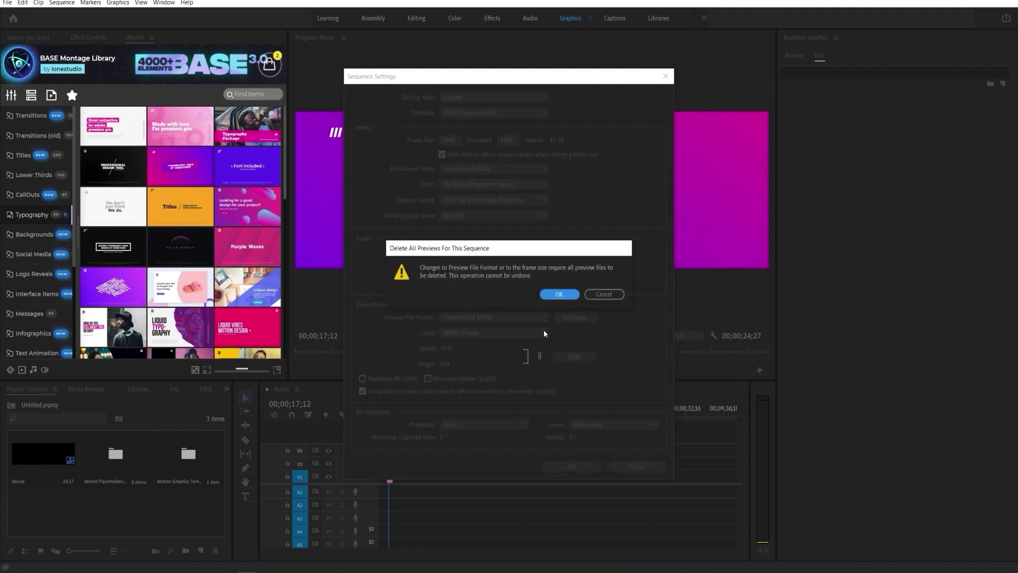
click(559, 295)
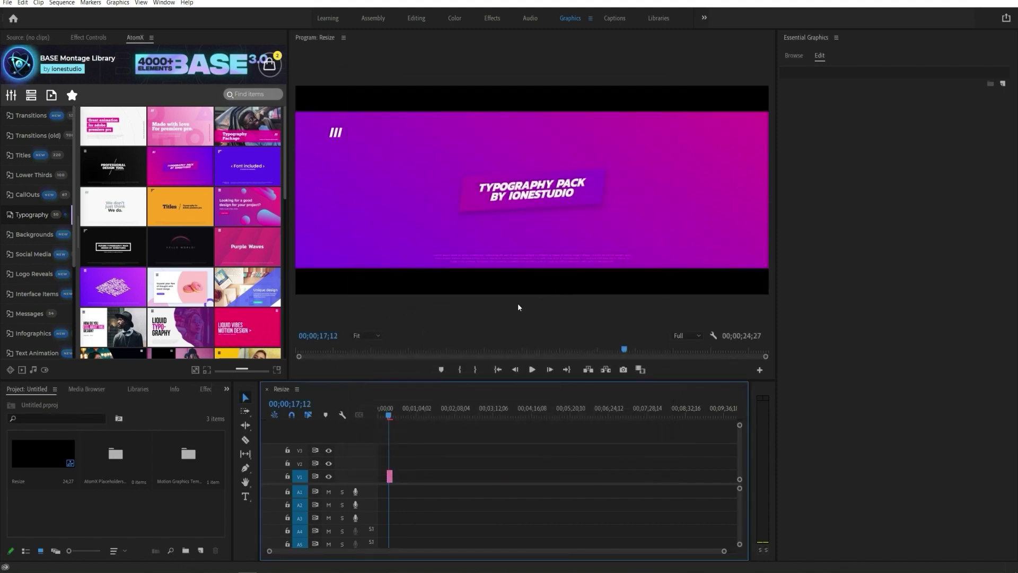
Step: Resize the Typography 05 clip to the new frame size with AtomX's Resize Items function
click(390, 476)
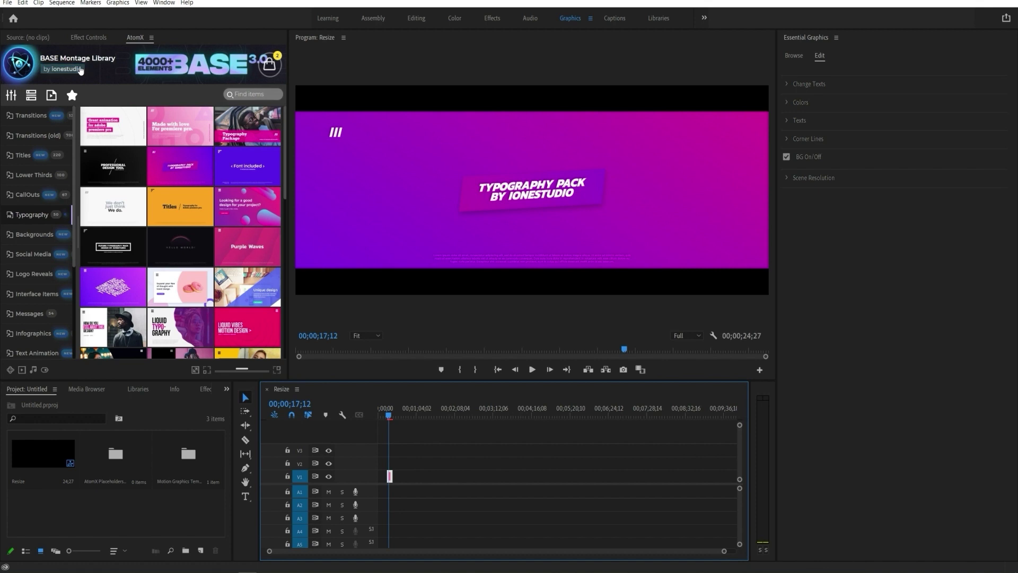
click(31, 95)
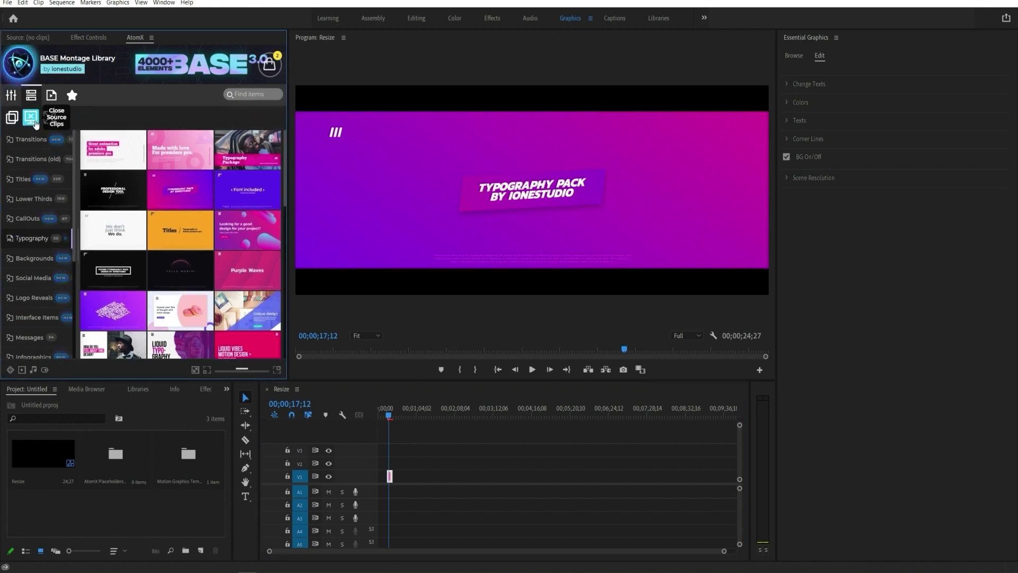
click(50, 118)
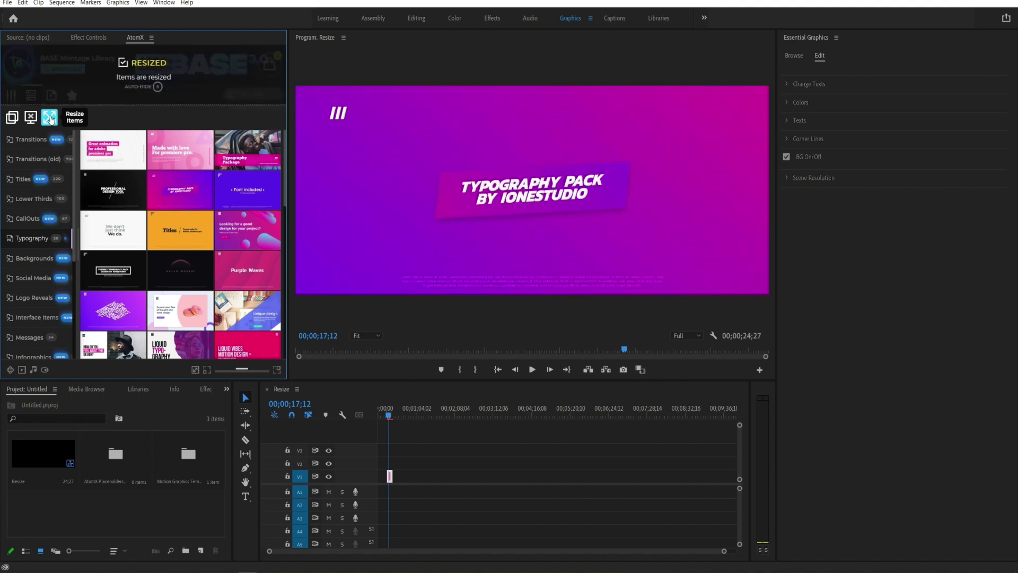
click(433, 450)
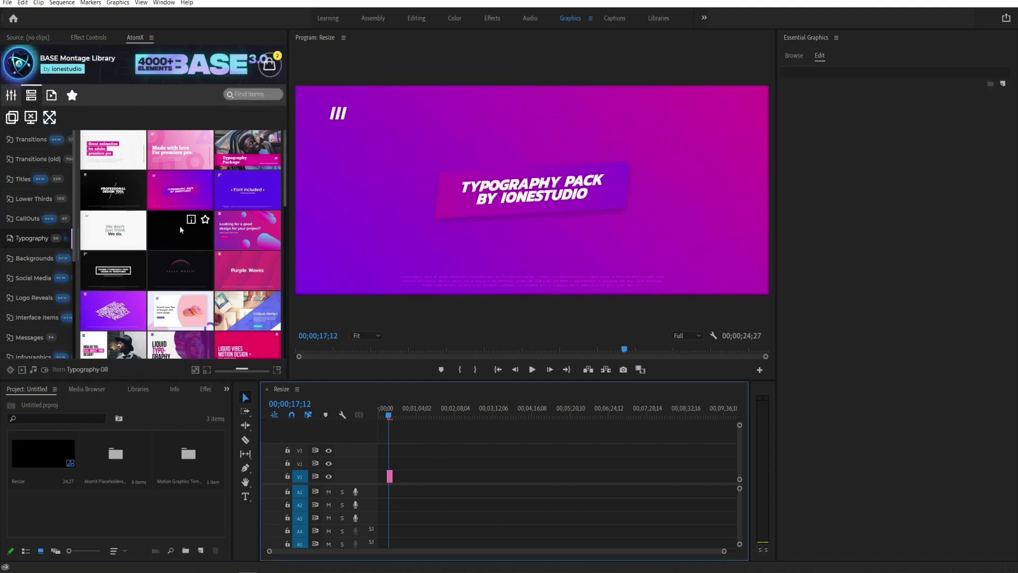
Step: Mark the 50 Creative Titles minimal title and the Zoom_OUT_CW old transition as AtomX favorites and open the favorites
click(33, 180)
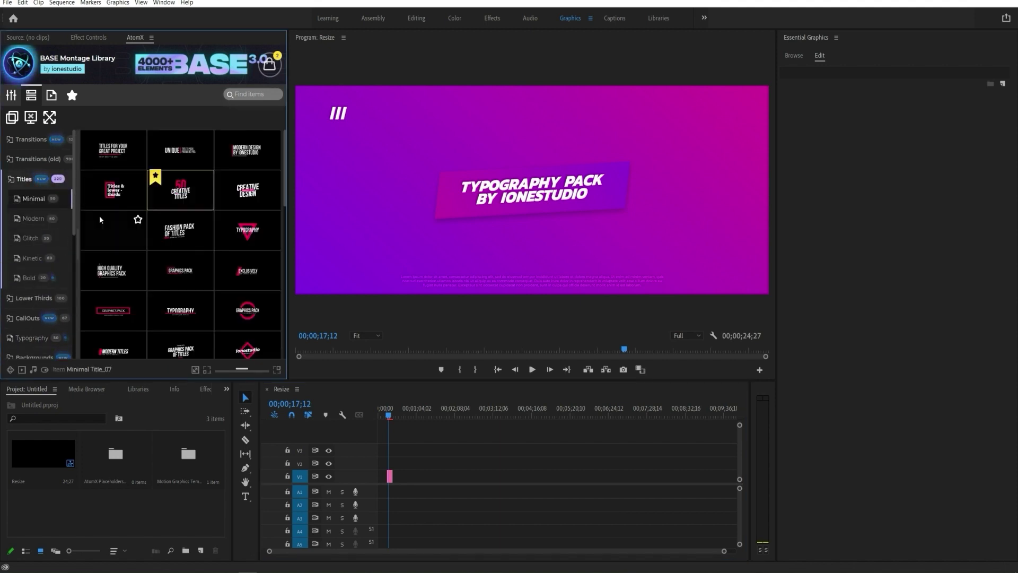
click(38, 159)
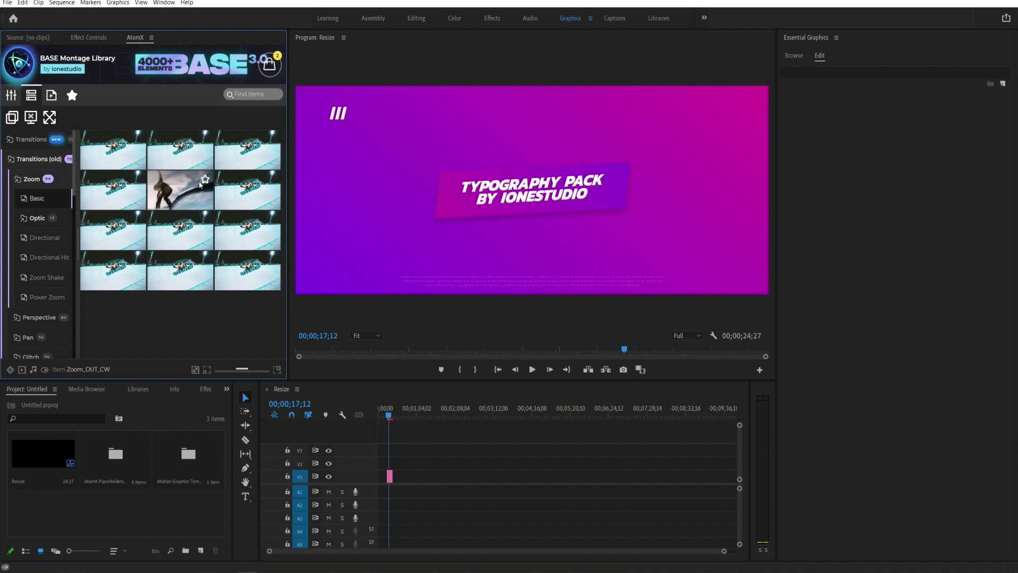
click(58, 158)
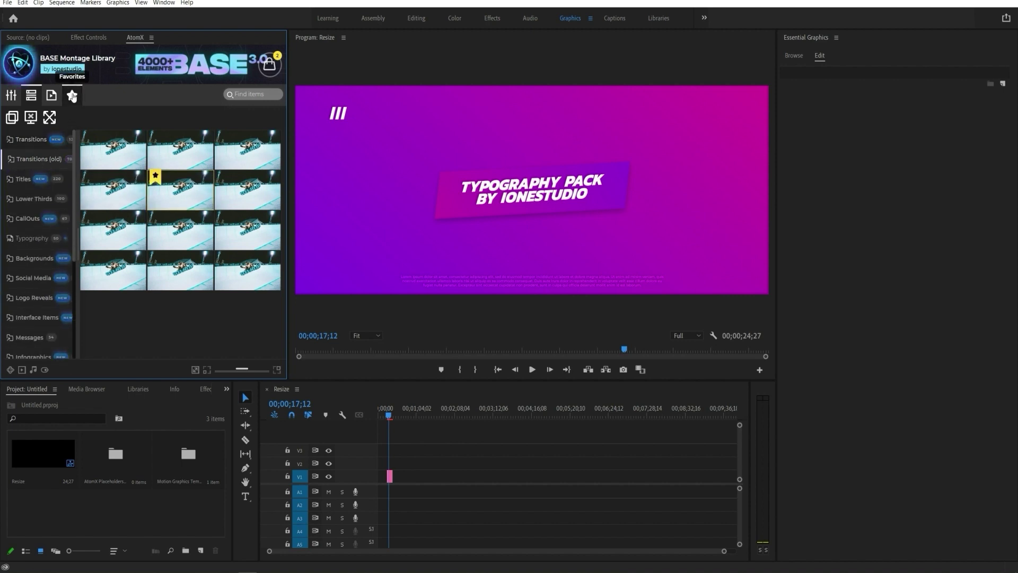
click(72, 98)
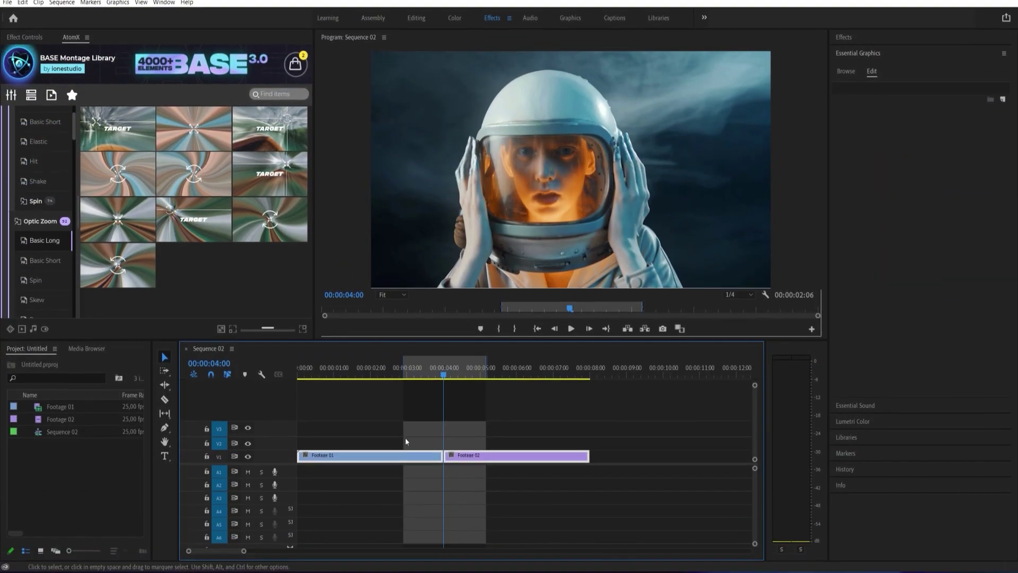
Step: Apply the centred Optic Zoom Basic Long transition between Footage 01 and Footage 02, replace its media with the [3840x2160][OpZoom] placeholder and preview it
click(192, 147)
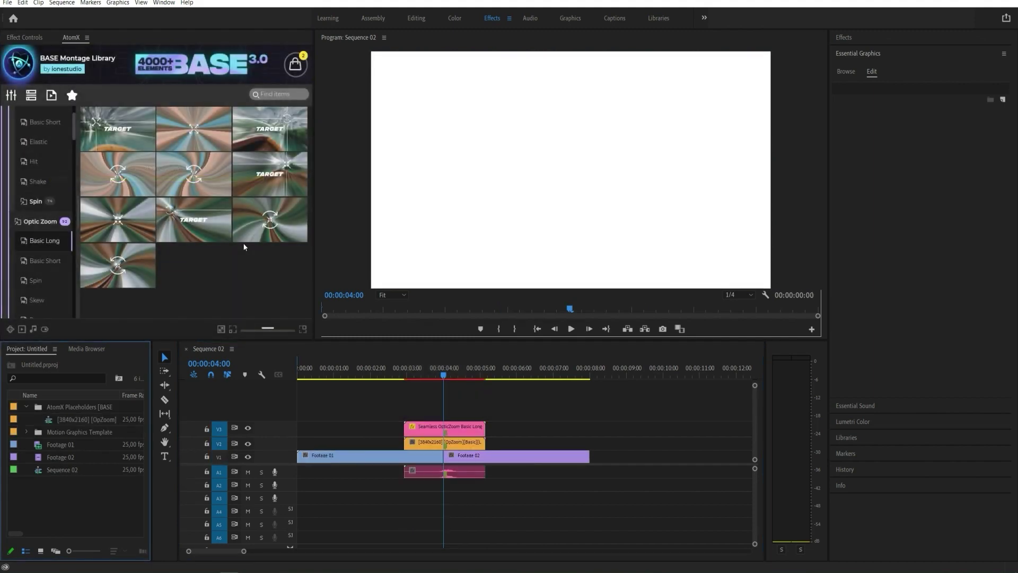
click(468, 427)
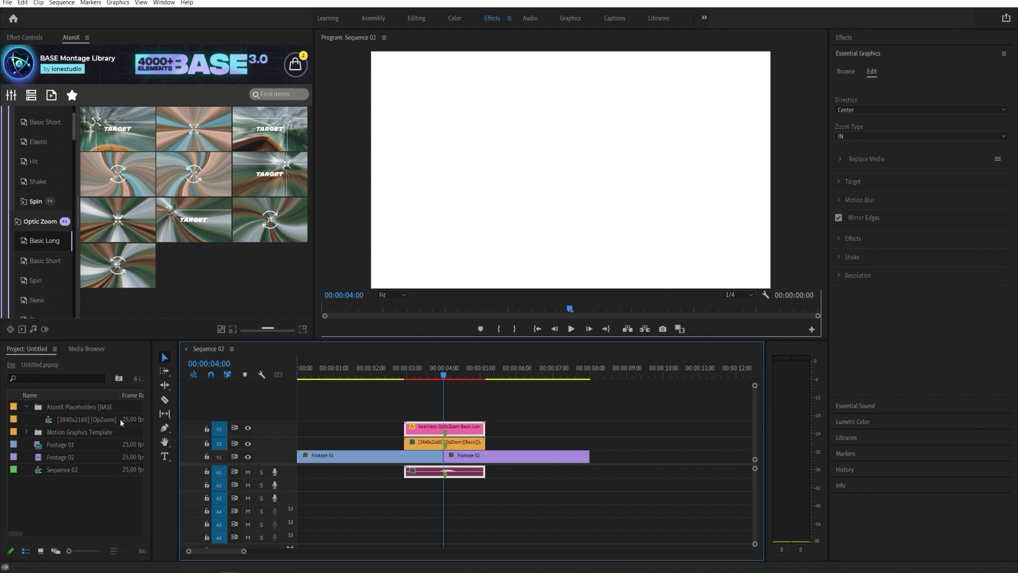
click(840, 158)
drag(441, 377, 430, 381)
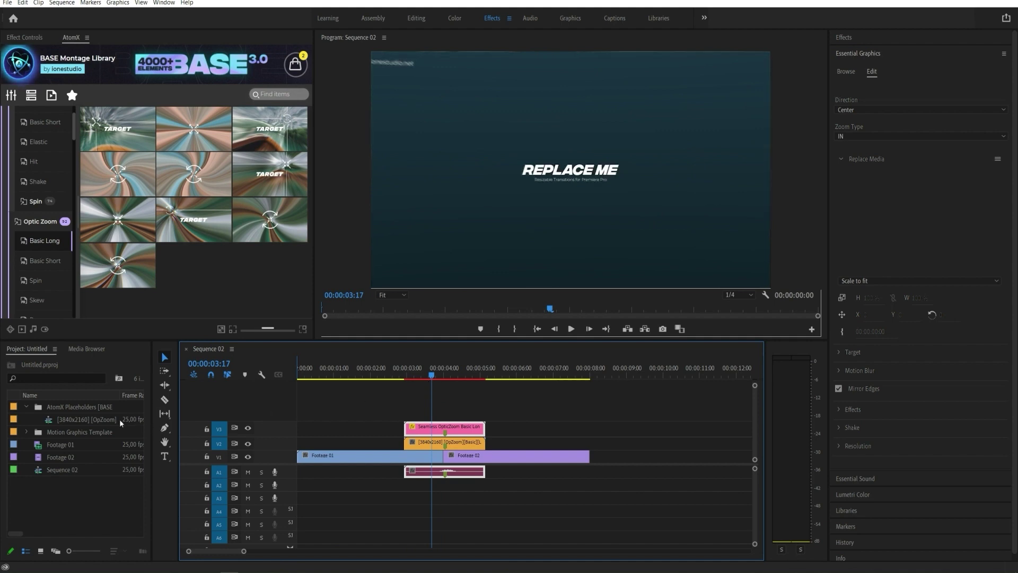
drag(96, 421, 898, 193)
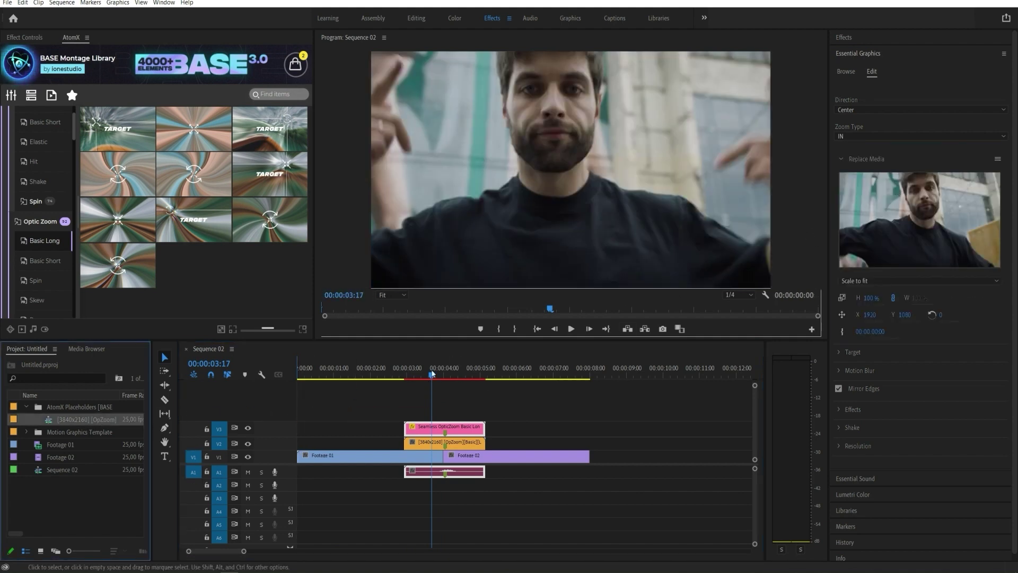
drag(431, 375, 481, 382)
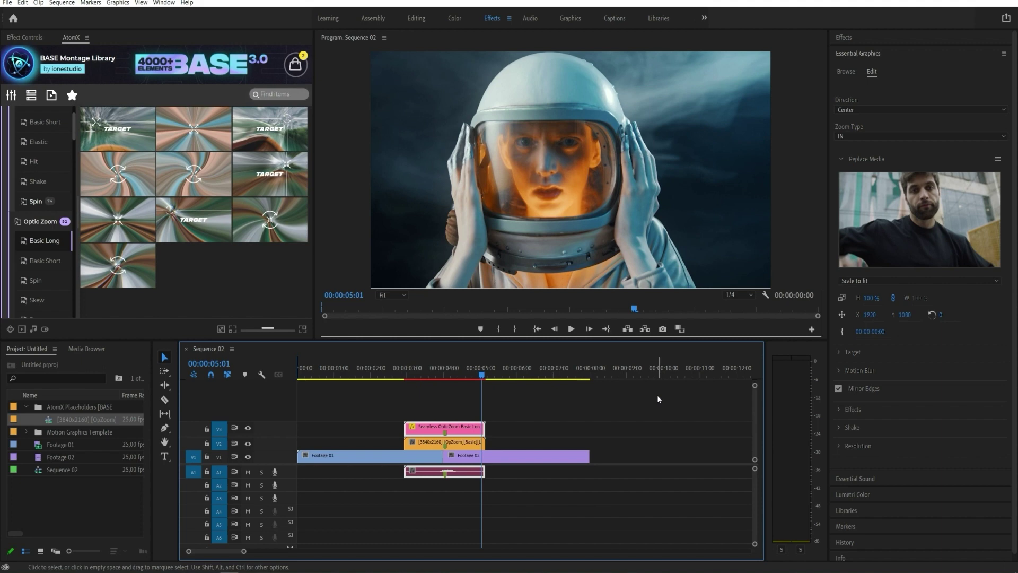
Step: Split the Optic Zoom transition clip at the cut between Footage 01 and Footage 02 and set its second half's Direction to Right
key(c)
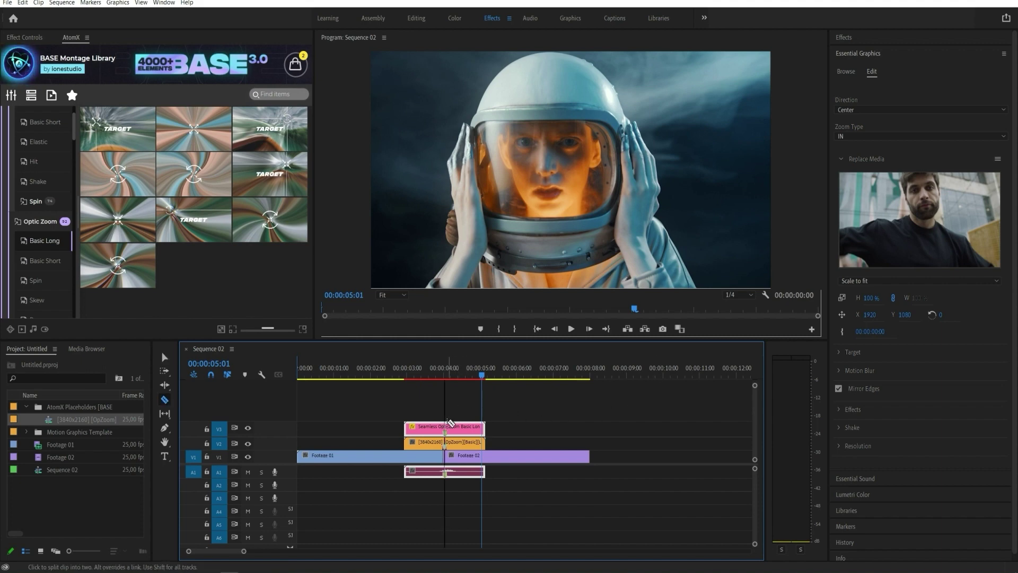
click(445, 426)
key(v)
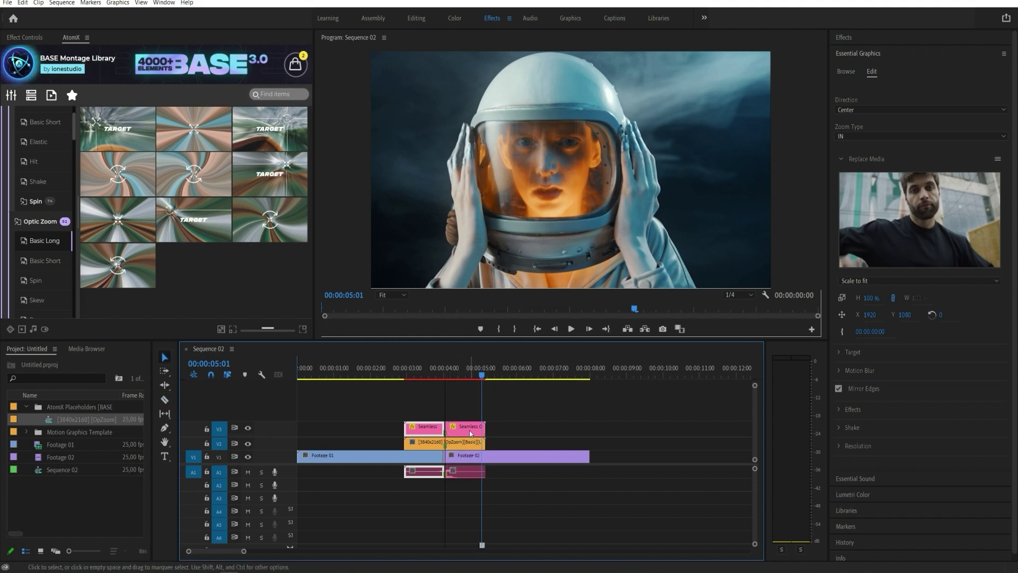
click(467, 427)
click(909, 137)
click(908, 111)
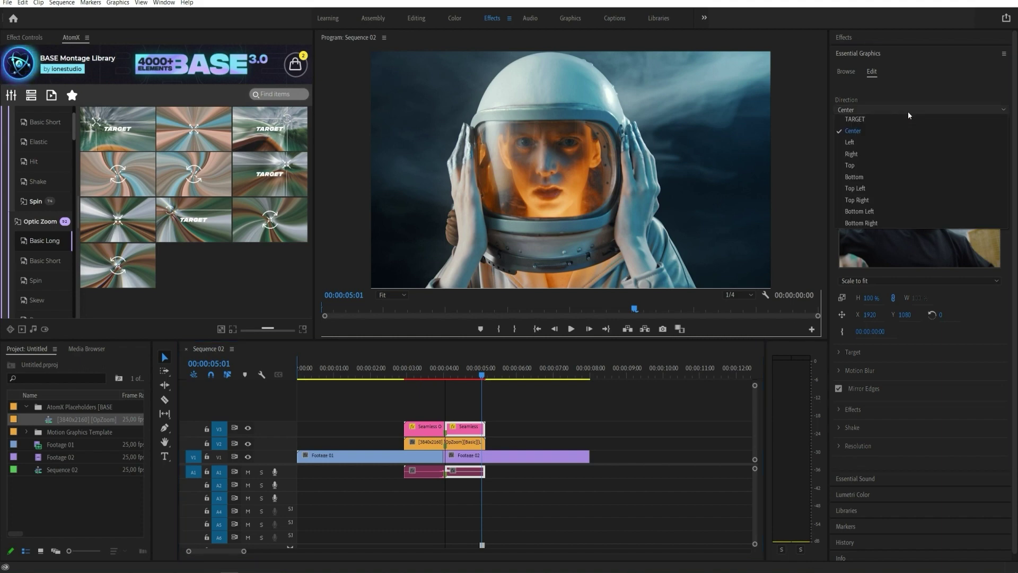
click(901, 155)
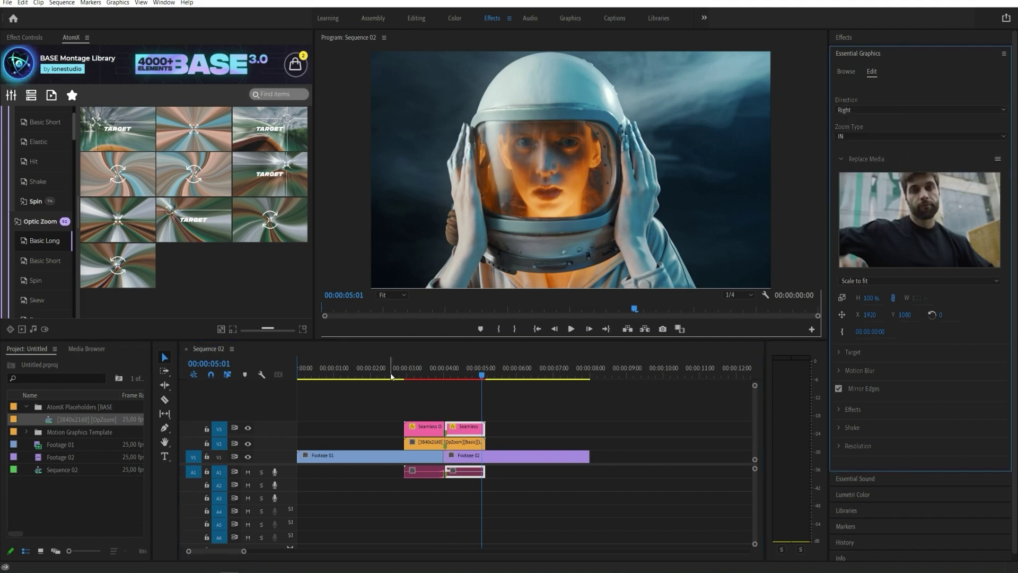
Step: Set the Direction of the transition's first half to Left and preview the transition around the cut
drag(463, 377, 429, 378)
click(424, 431)
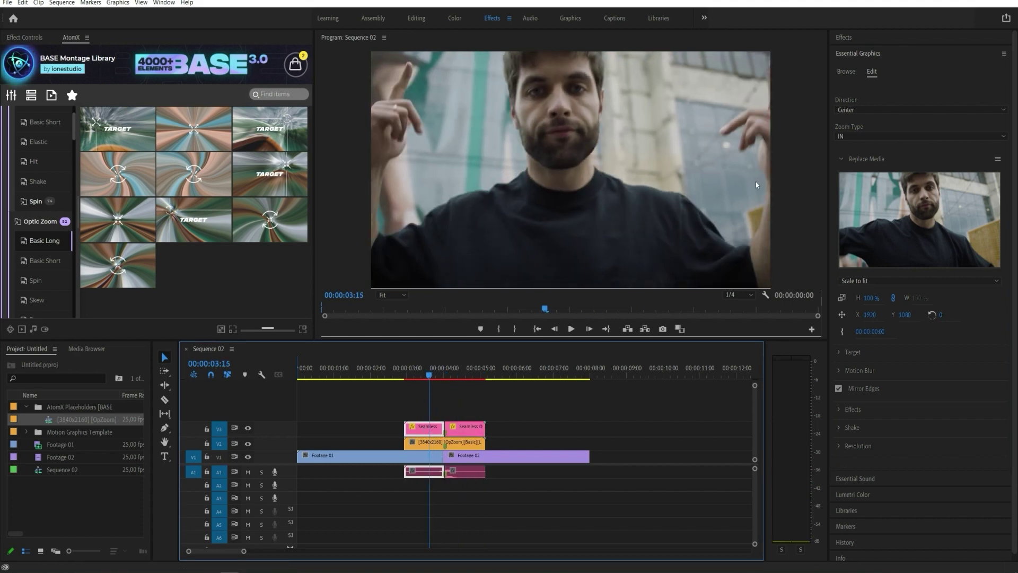
click(899, 110)
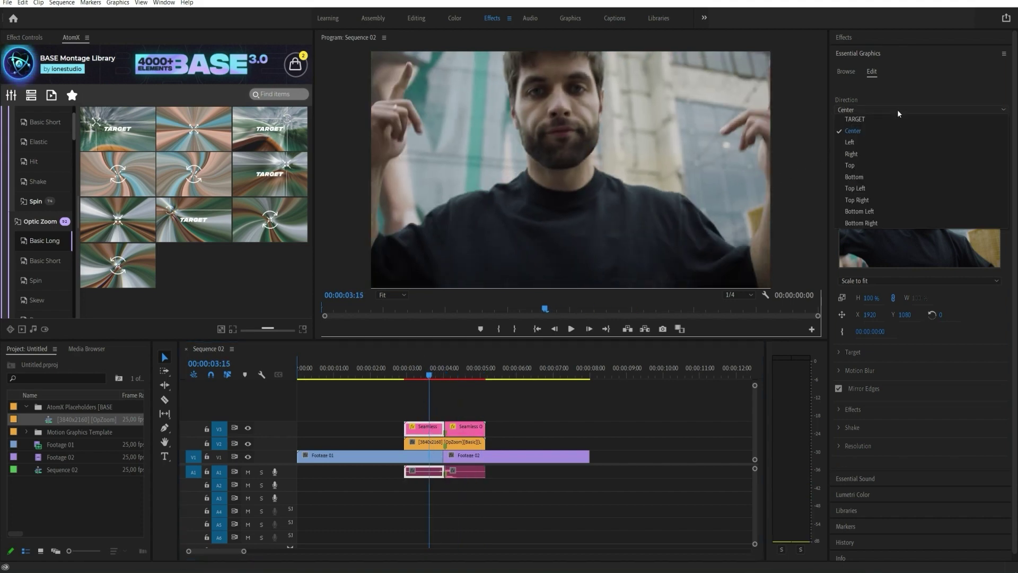
click(872, 142)
click(427, 377)
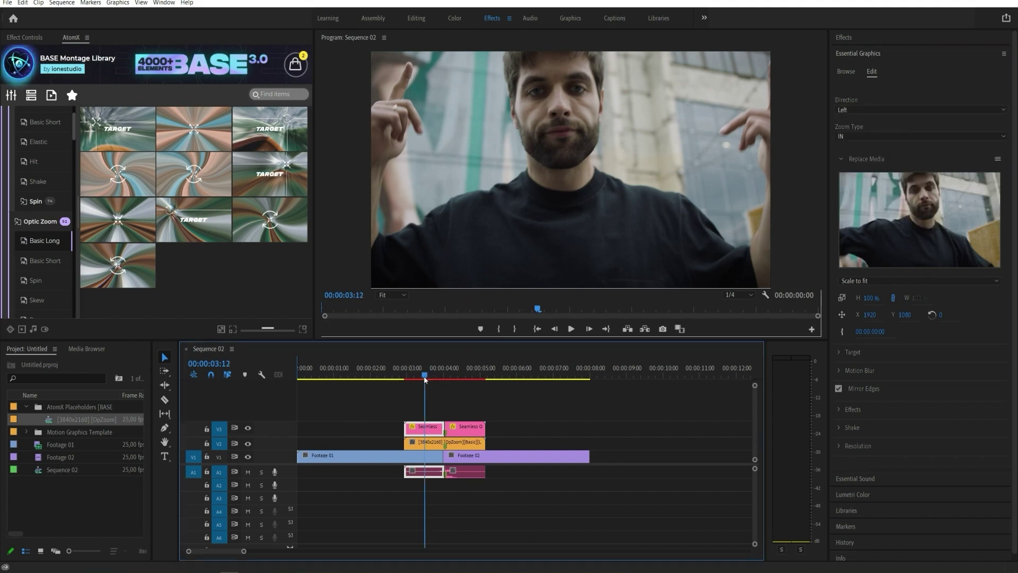
key(space)
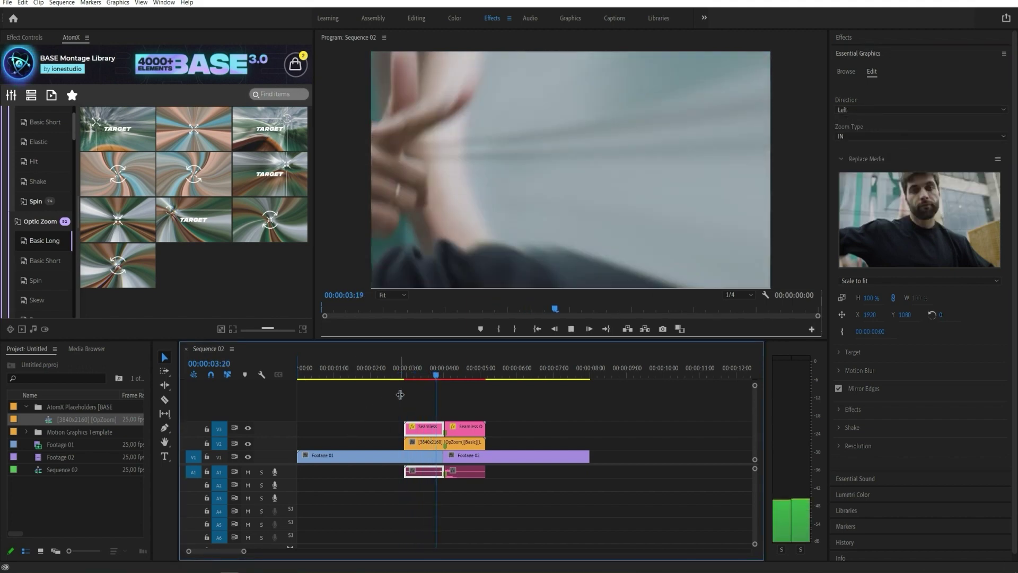
click(447, 377)
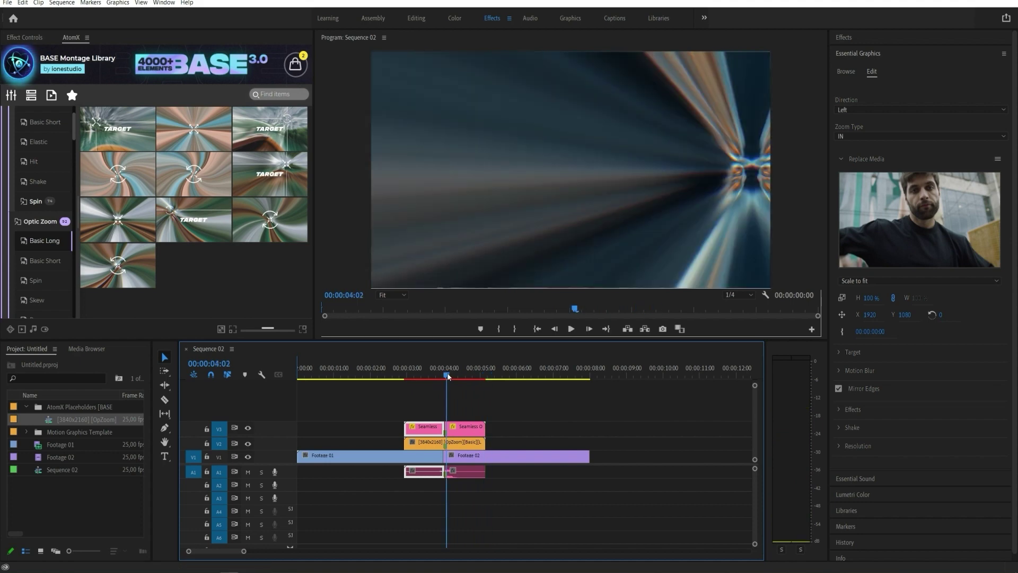
key(Left)
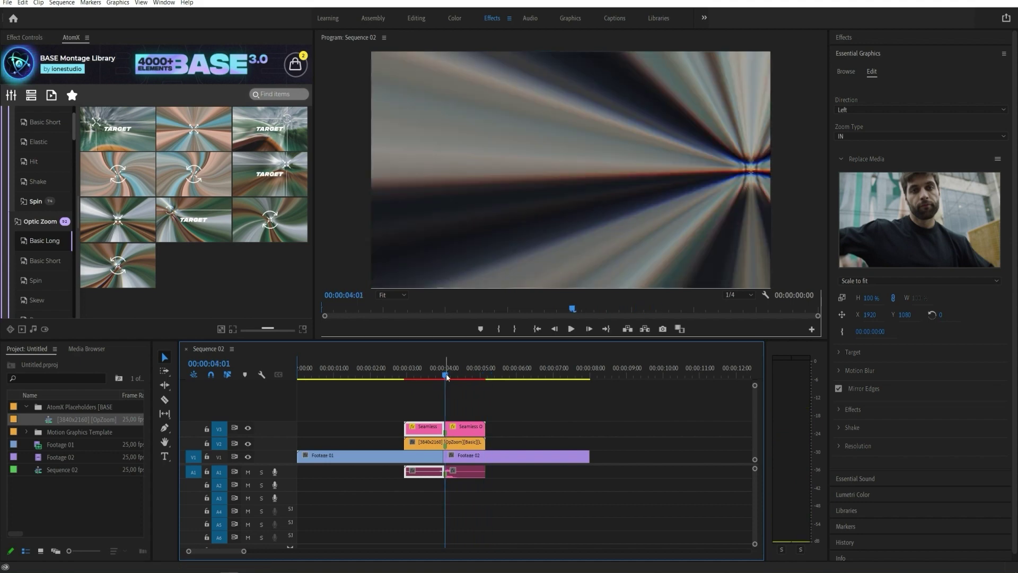
Step: Raise the Motion Blur value of the transition's second half to 296
click(837, 370)
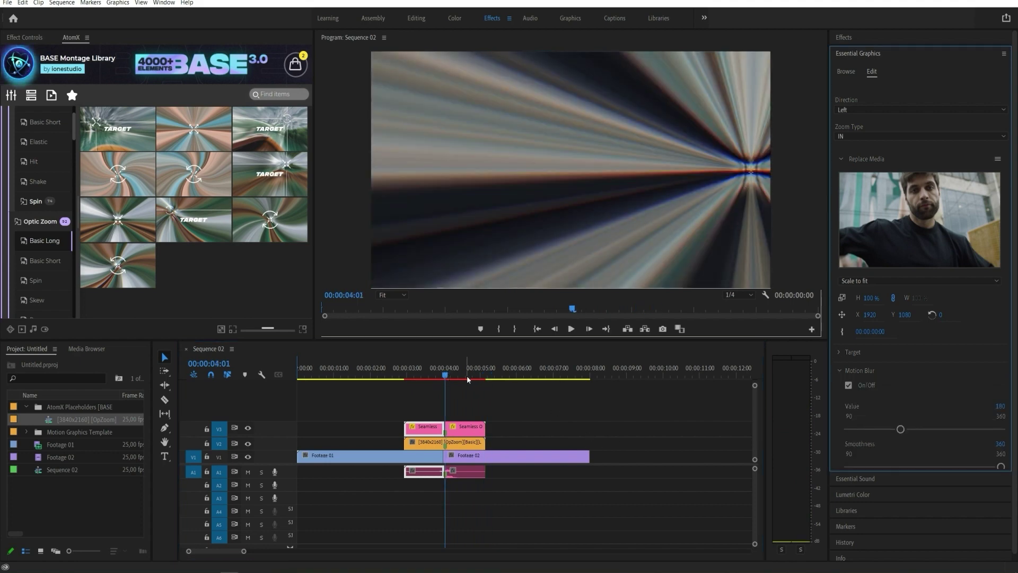
click(468, 376)
click(840, 371)
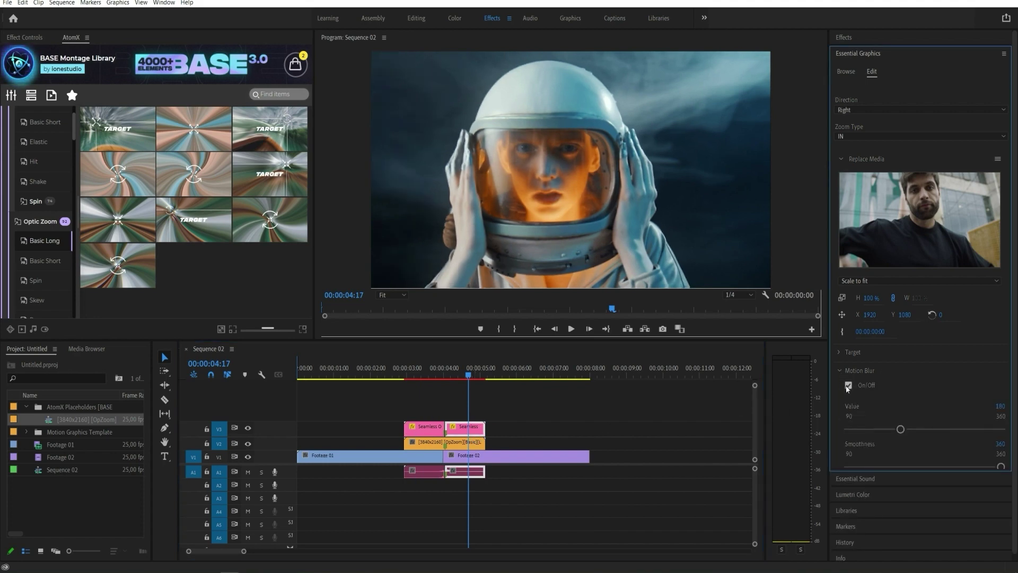
drag(942, 429, 971, 428)
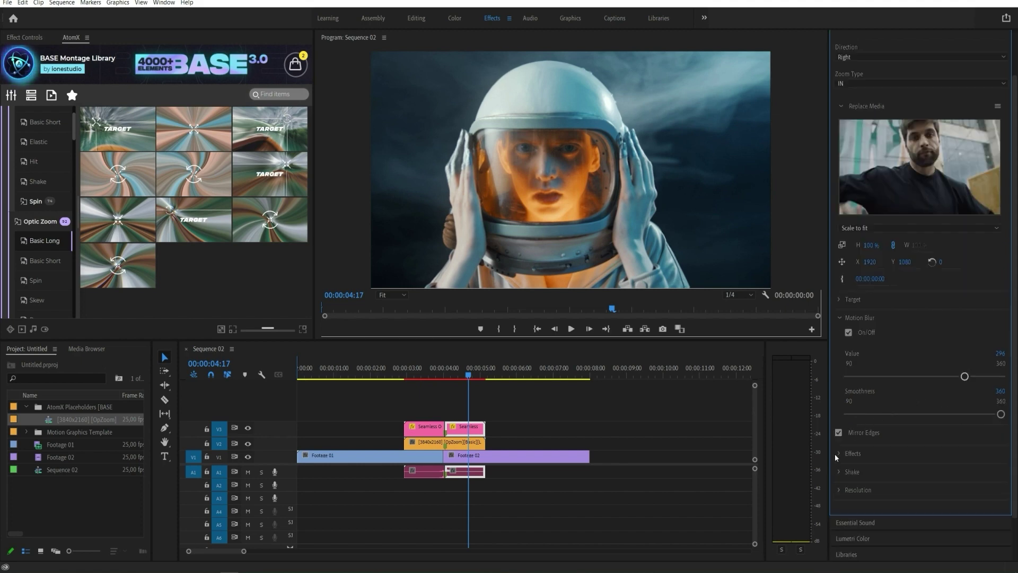
Step: In the second half's RGB effect, raise Max Shift to 44 and change Color A to green 40FF00
click(836, 453)
click(848, 397)
scroll(898, 422, down, 1)
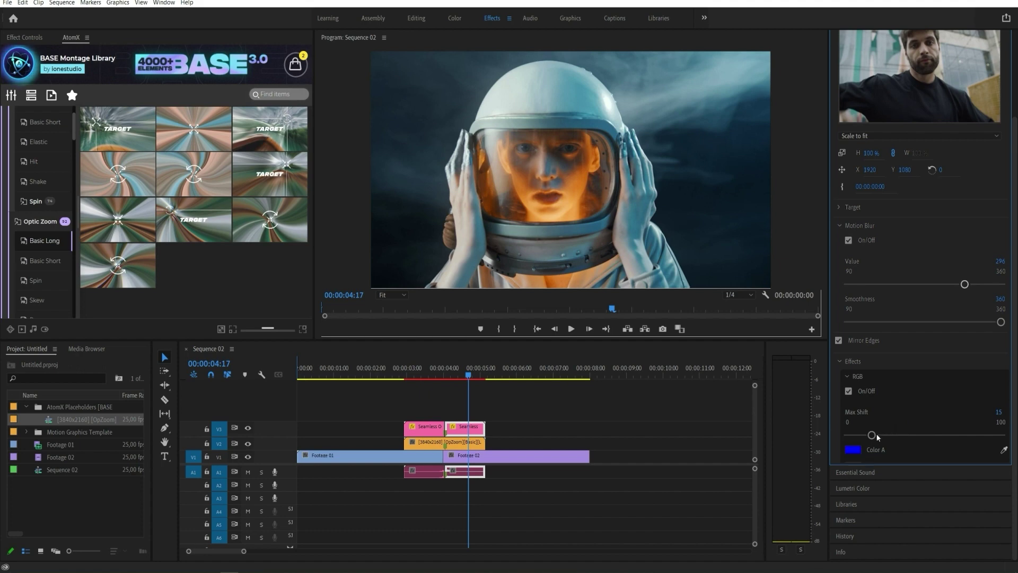
scroll(900, 436, down, 1)
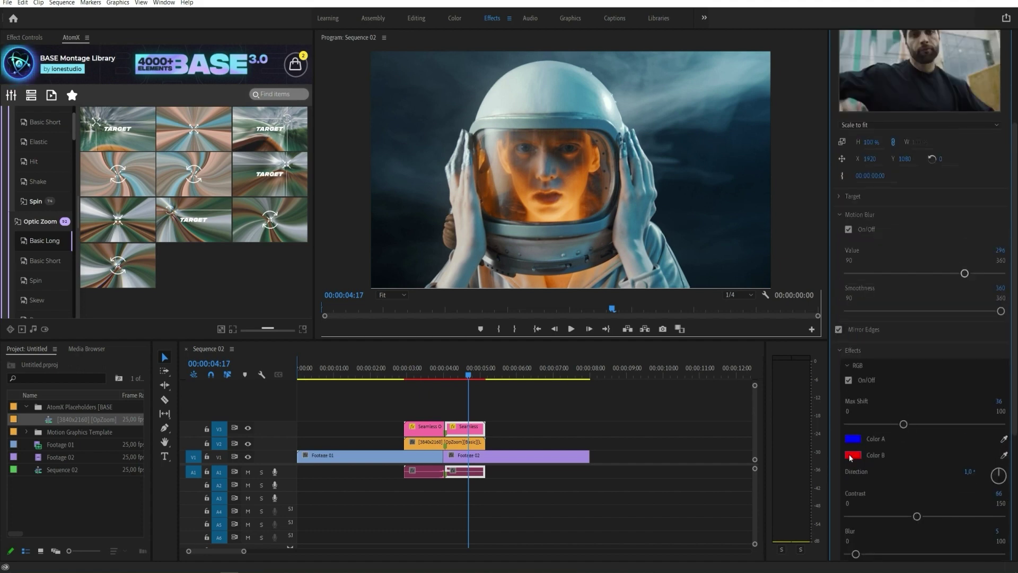
click(853, 439)
click(528, 256)
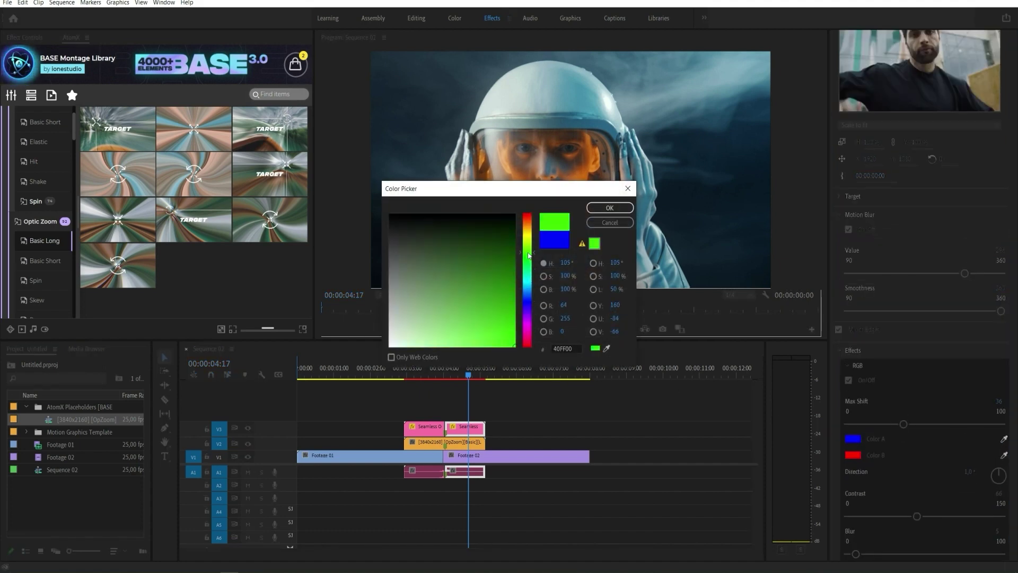
click(595, 211)
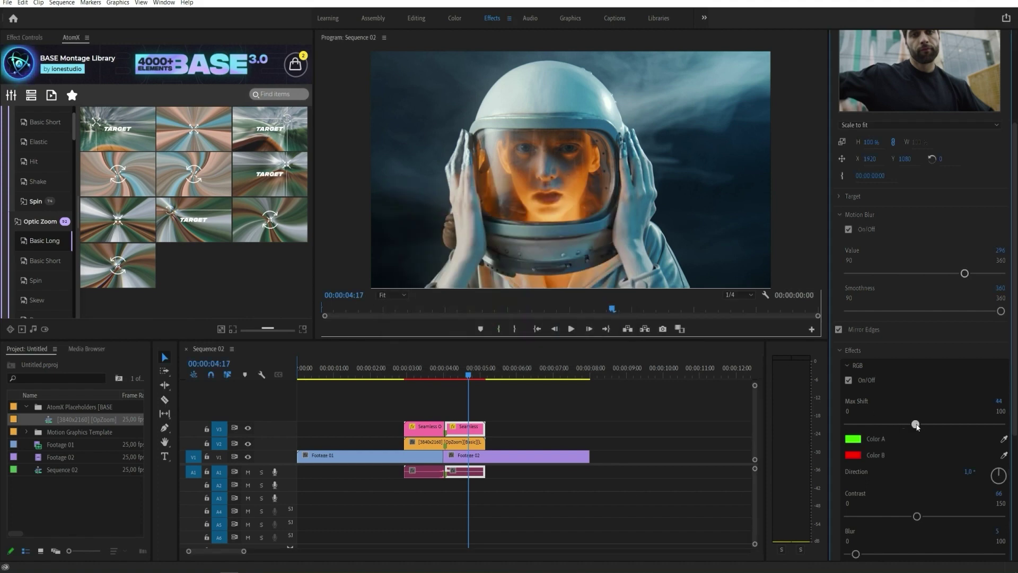
Step: Enable Shake OUT for the transition's second half and play the transition to preview the shake and RGB effects
click(839, 351)
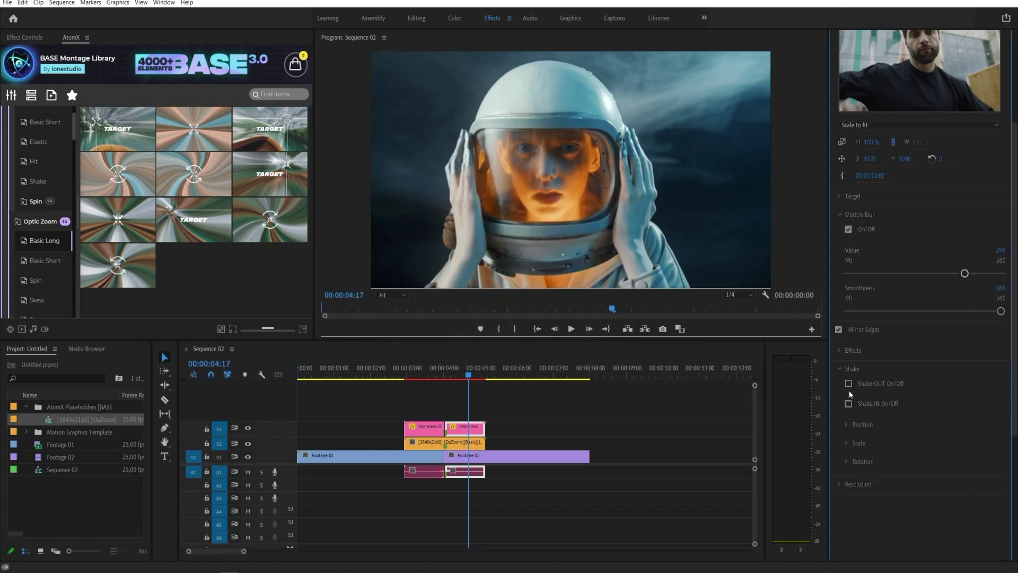
click(848, 384)
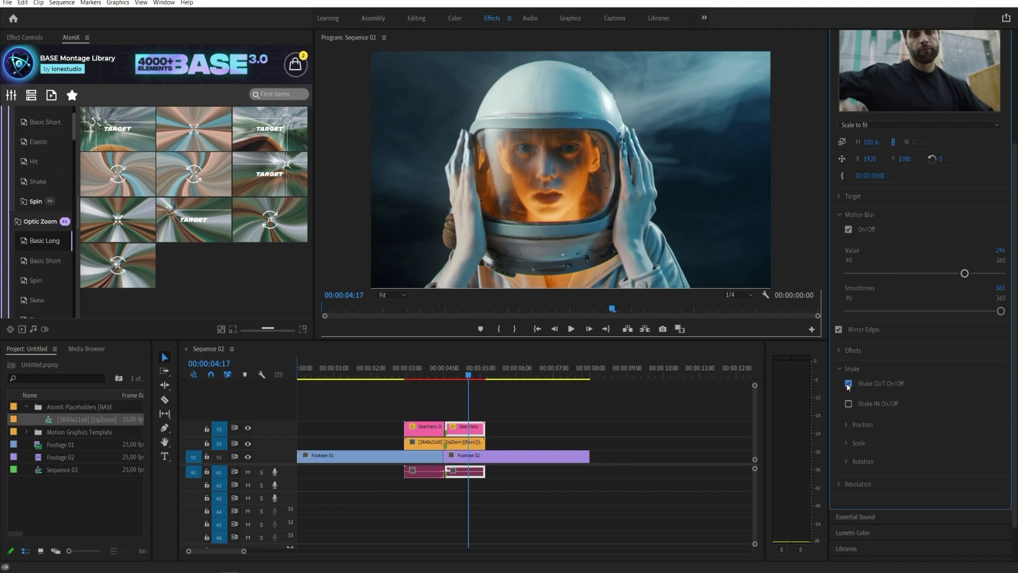
click(460, 378)
drag(460, 377, 403, 394)
key(space)
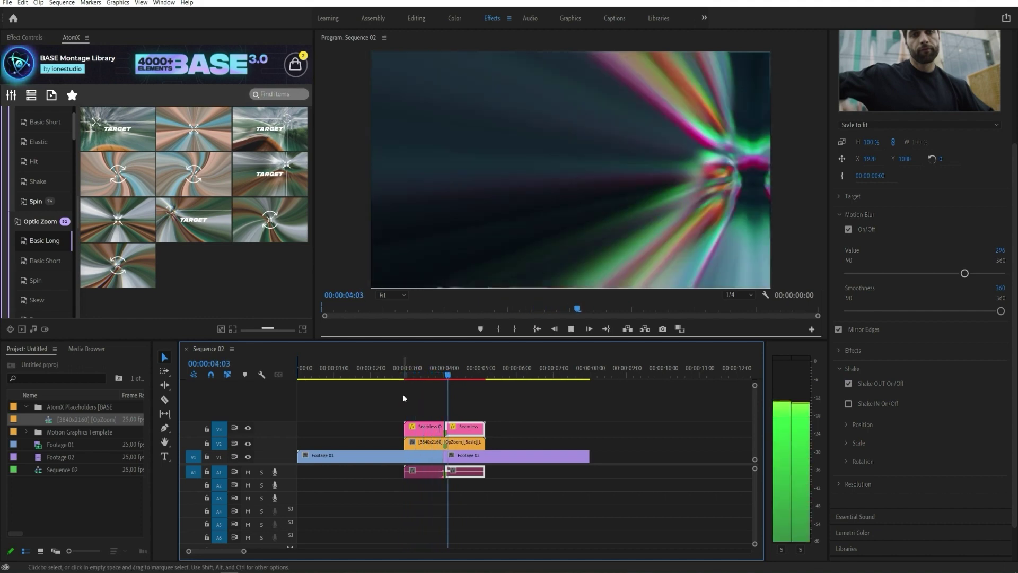
click(465, 374)
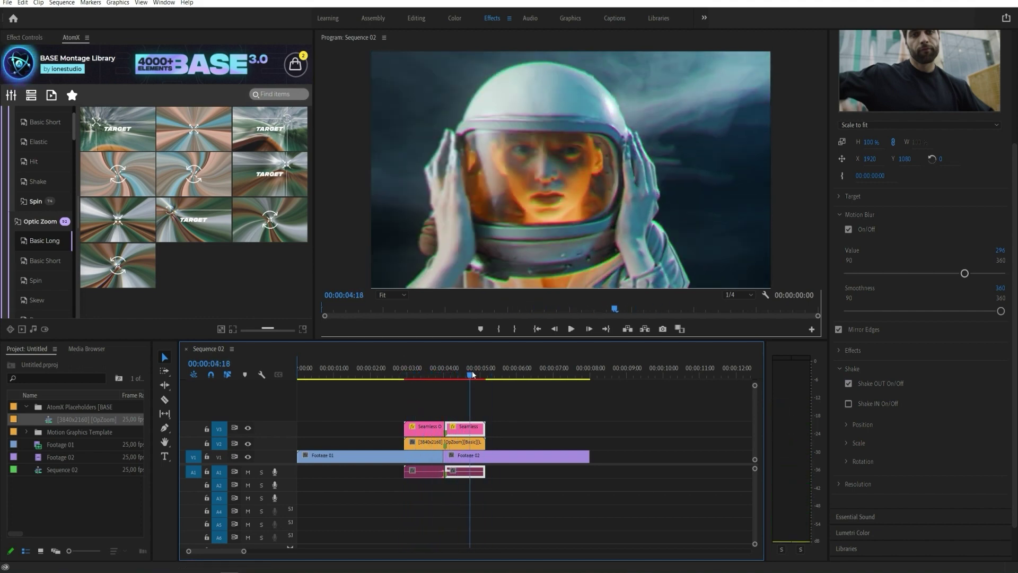
drag(465, 374, 439, 382)
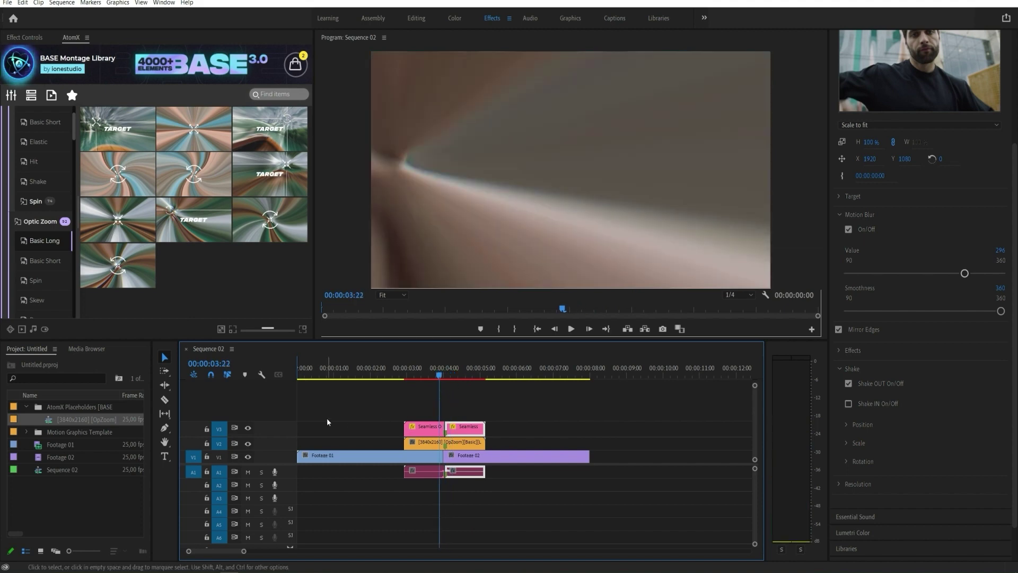
Step: Delete both transition halves with their audio and the OpZoom placeholder clip from Sequence 02
click(391, 406)
drag(390, 407, 463, 447)
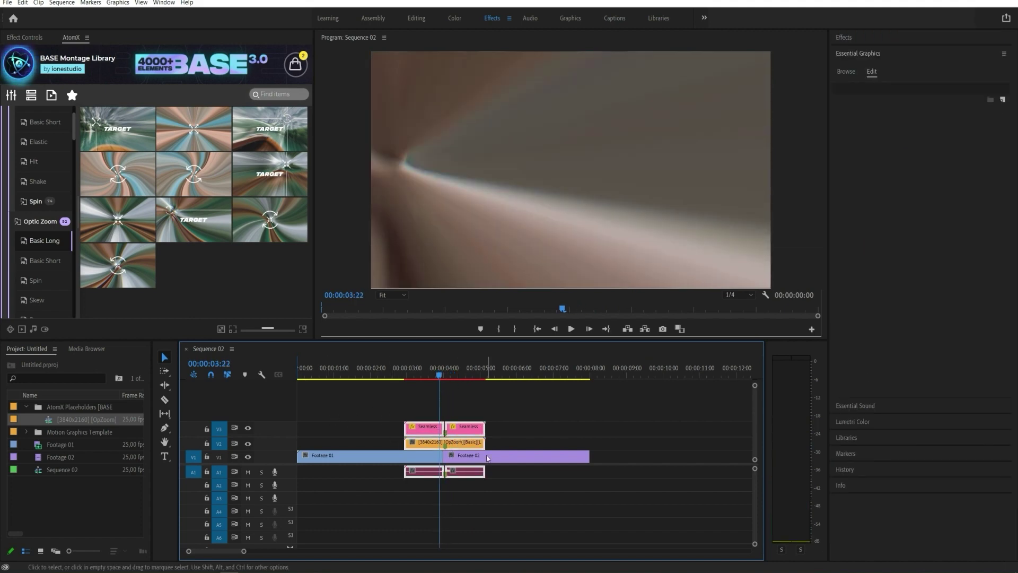
key(Delete)
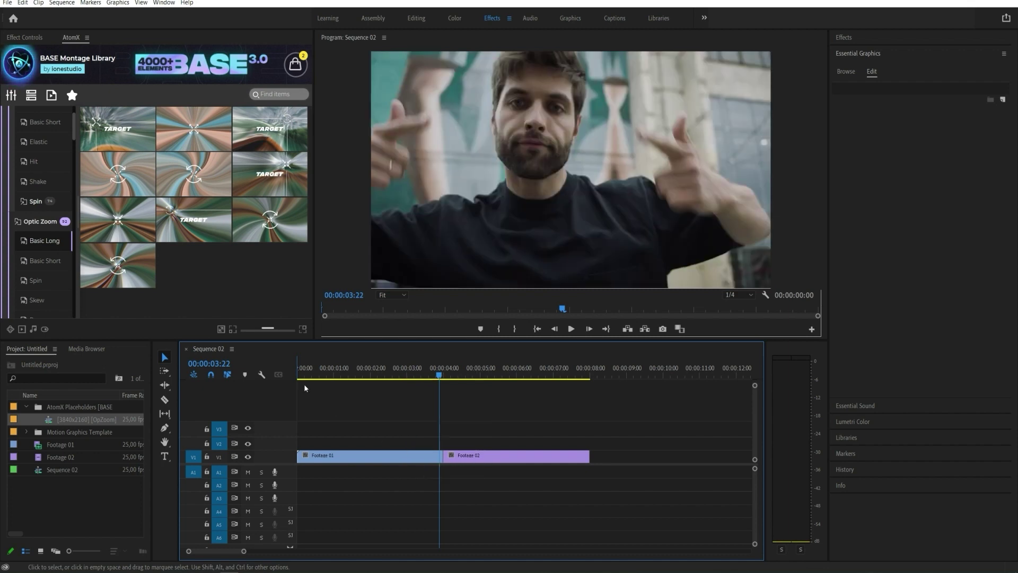
Step: Add the Glitch - 08 effect from the Effects&Overlays Glitch category to the sequence
scroll(43, 207, up, 2)
click(29, 115)
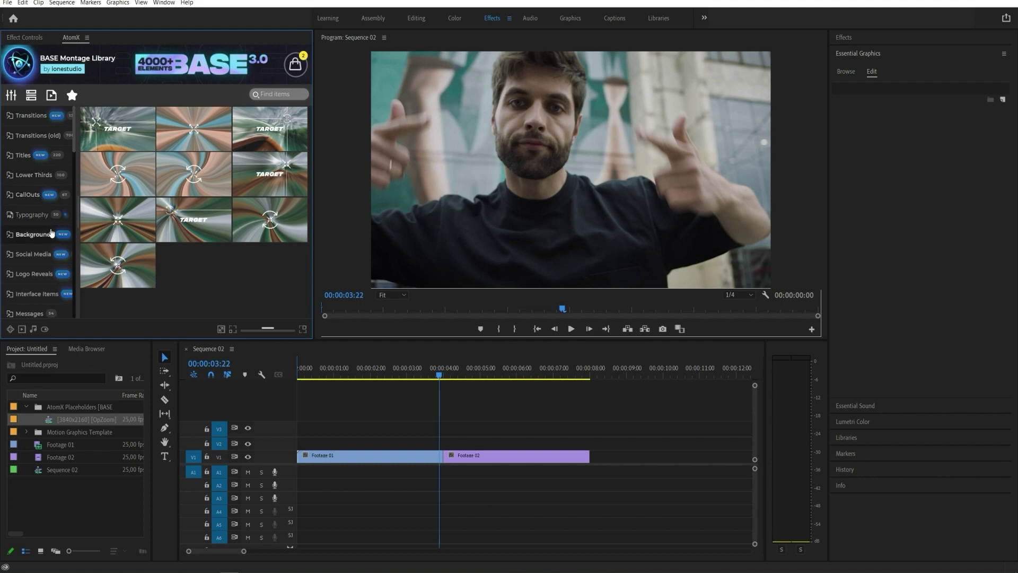
scroll(52, 233, down, 8)
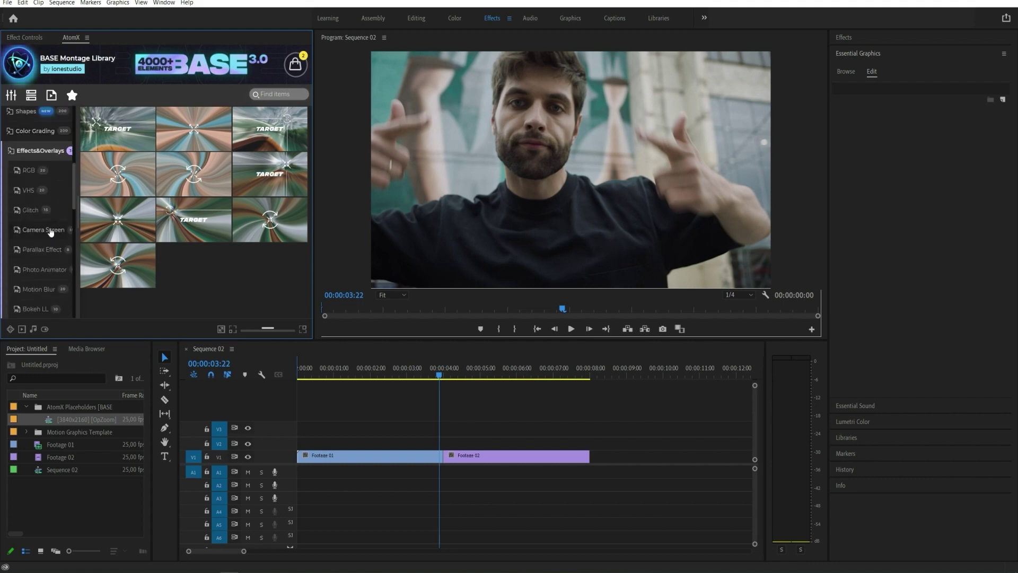
click(41, 174)
click(42, 191)
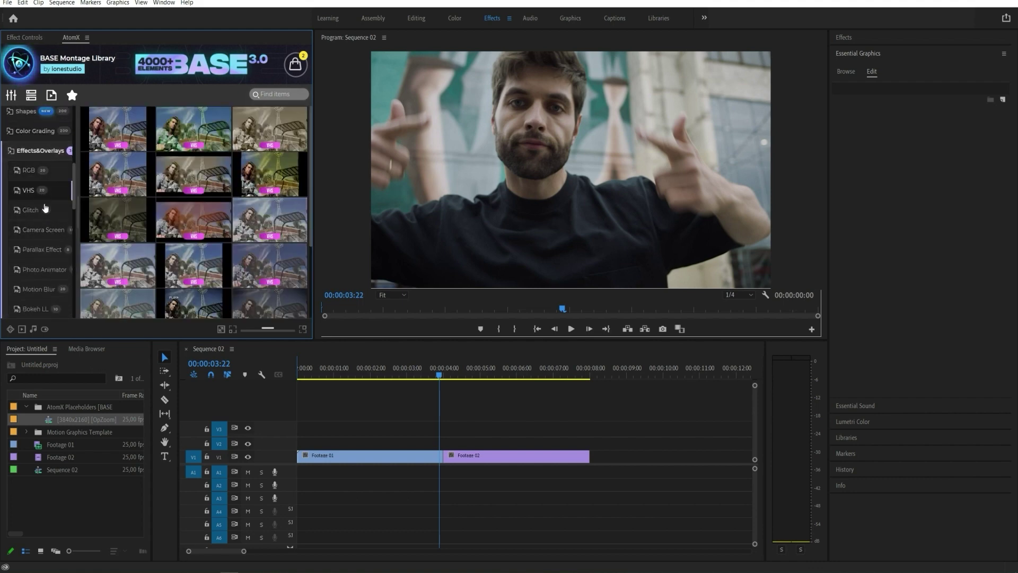
click(47, 215)
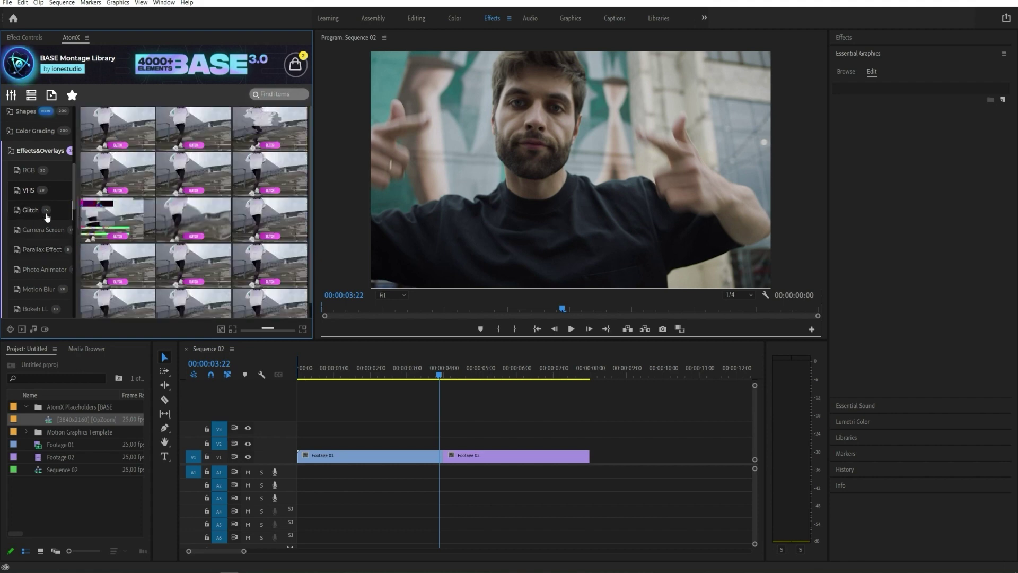
double_click(192, 232)
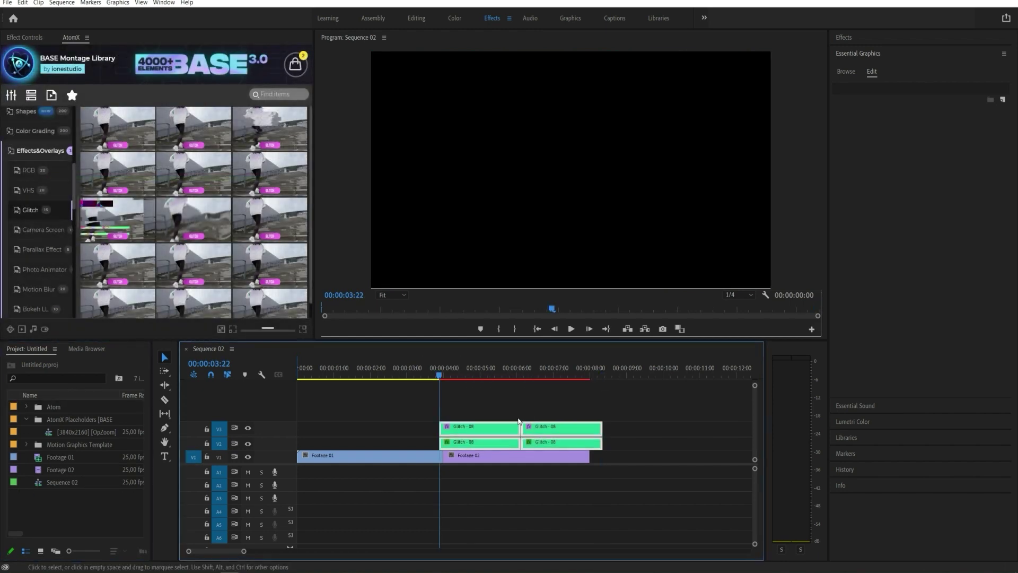
Step: Move the Glitch - 08 clips so they are centred on the cut between Footage 01 and Footage 02 and preview the effect
drag(513, 429, 435, 430)
click(395, 374)
drag(396, 375, 379, 380)
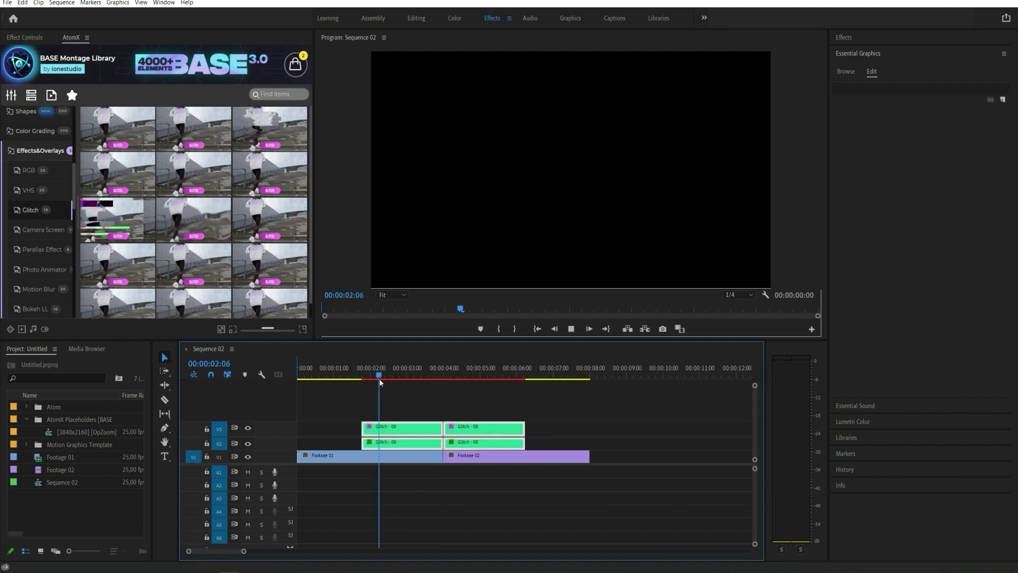
click(368, 402)
click(382, 378)
drag(383, 376, 451, 379)
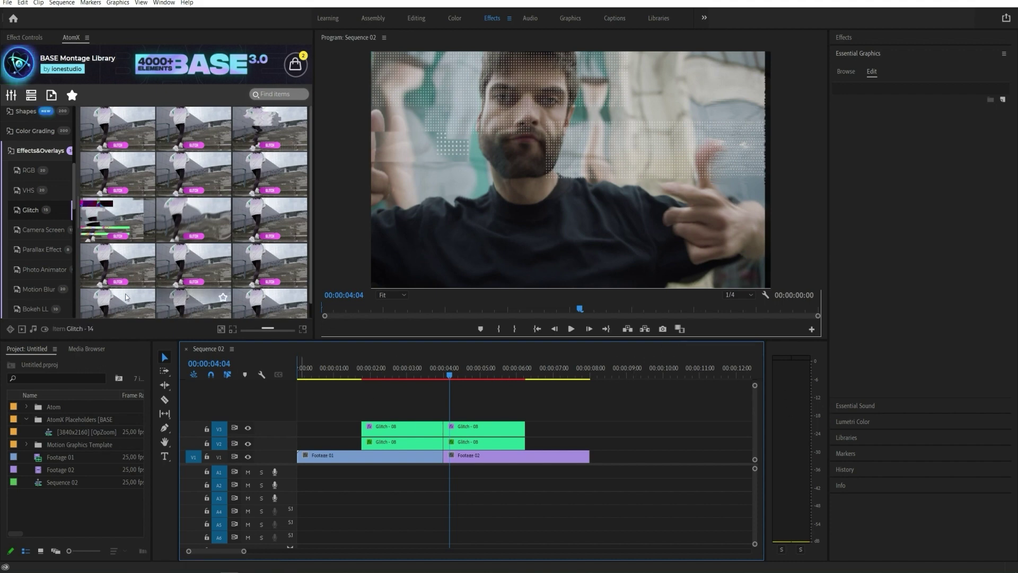
Step: Browse the library's Sound FX sounds and open subcategory 02 of its Glitch category
click(42, 151)
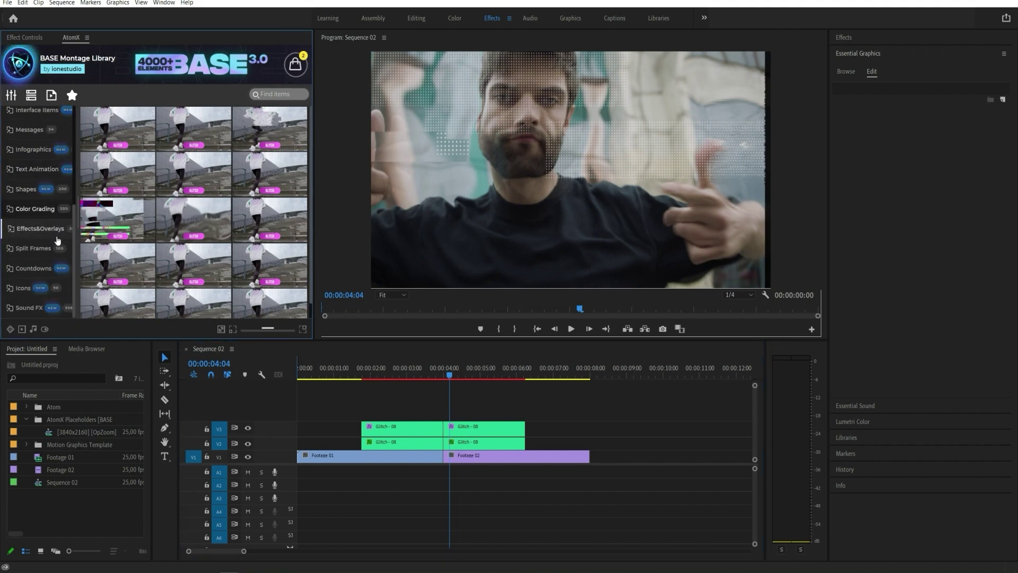
click(29, 308)
mouse_move(123, 261)
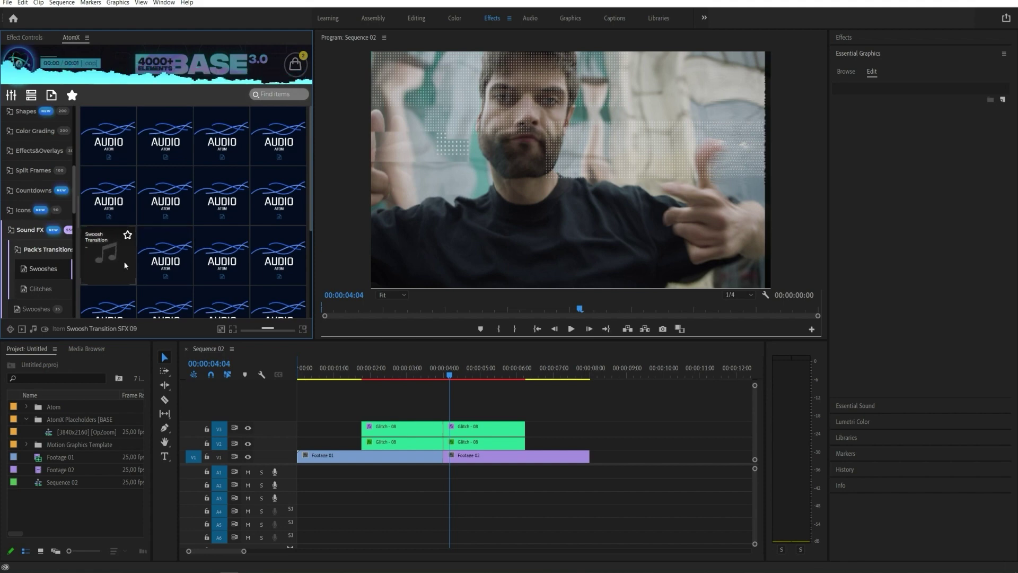
scroll(117, 262, down, 2)
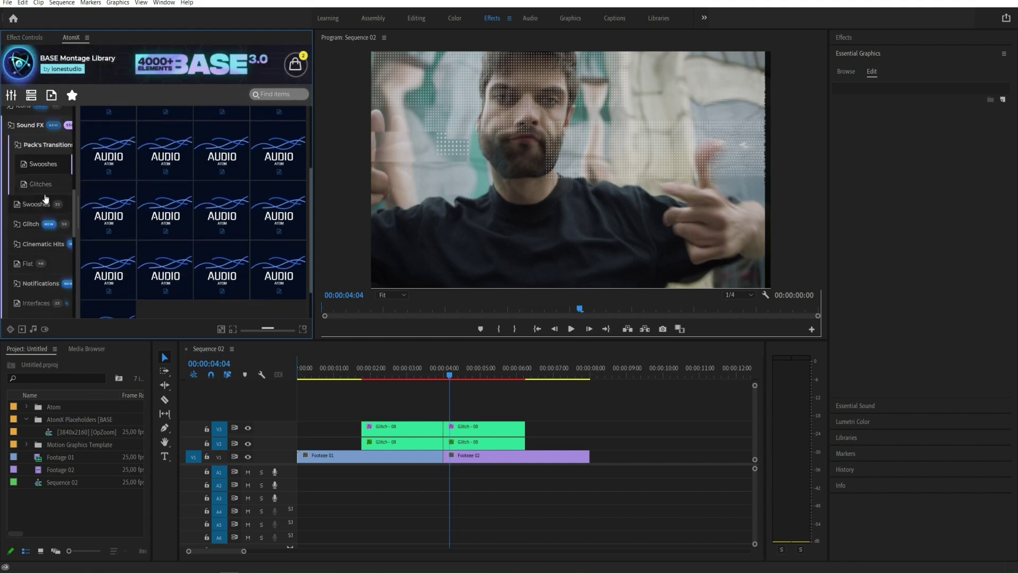
click(50, 190)
scroll(49, 192, down, 1)
click(47, 179)
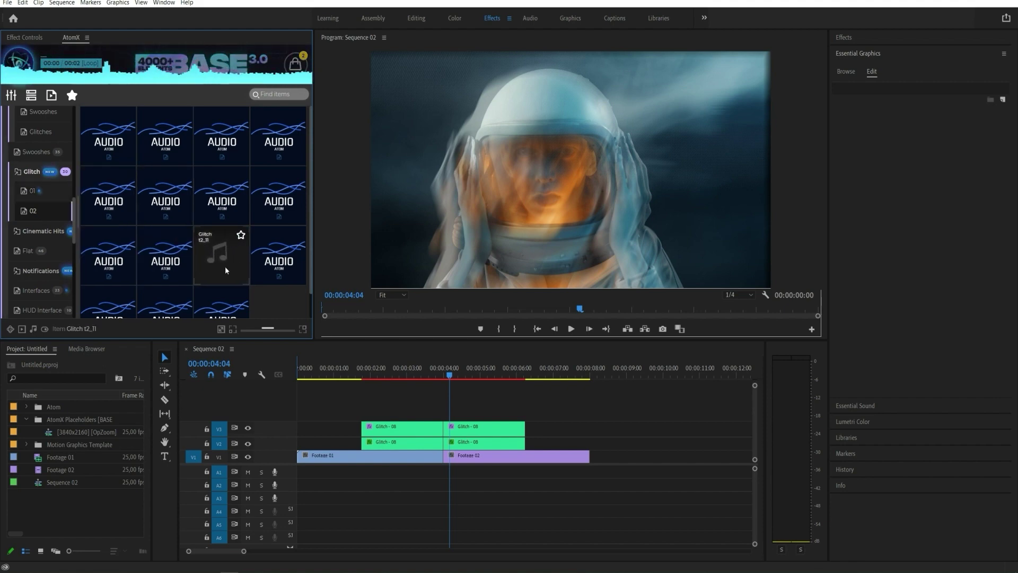
Step: Add the Glitch t2_10 sound and move it on A1 beneath the Glitch - 08 clips over Footage 01, starting near 00:00:02:00
click(166, 278)
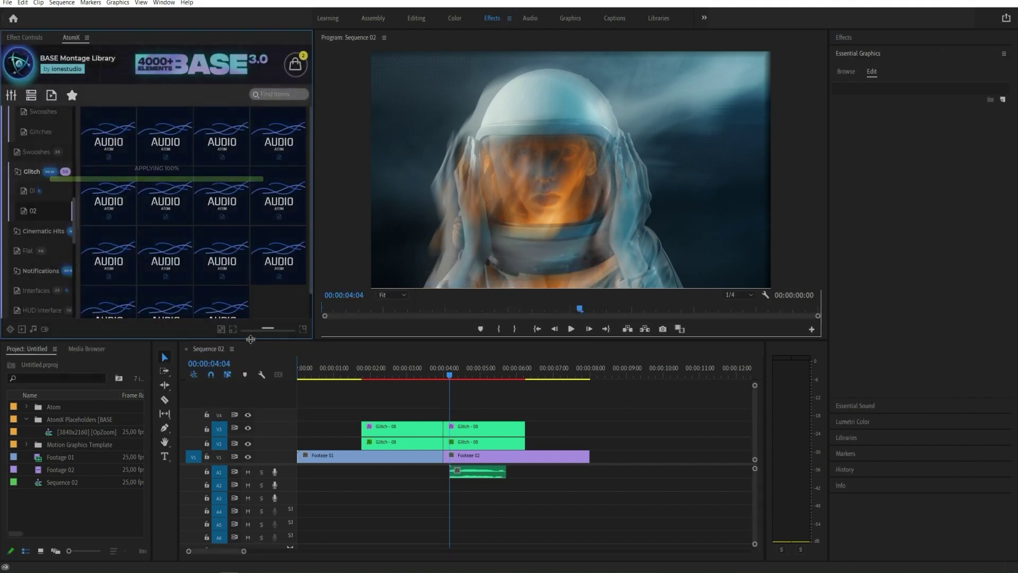
drag(478, 472, 456, 477)
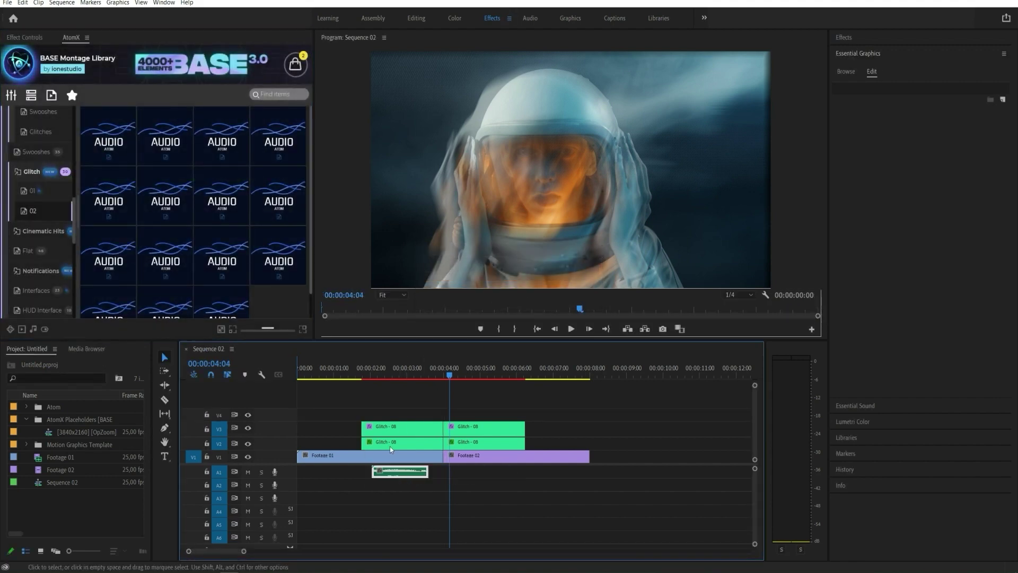
drag(383, 376, 375, 376)
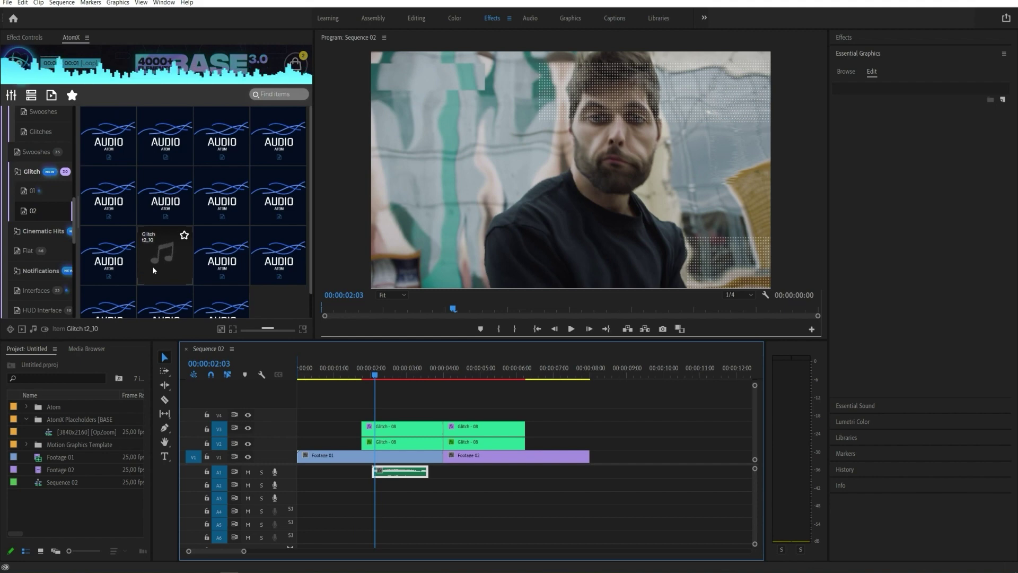
Step: Add the Glitch t2_13 sound, move it on A1 beneath the start of Footage 02, and play the sequence with both sounds
scroll(116, 266, down, 1)
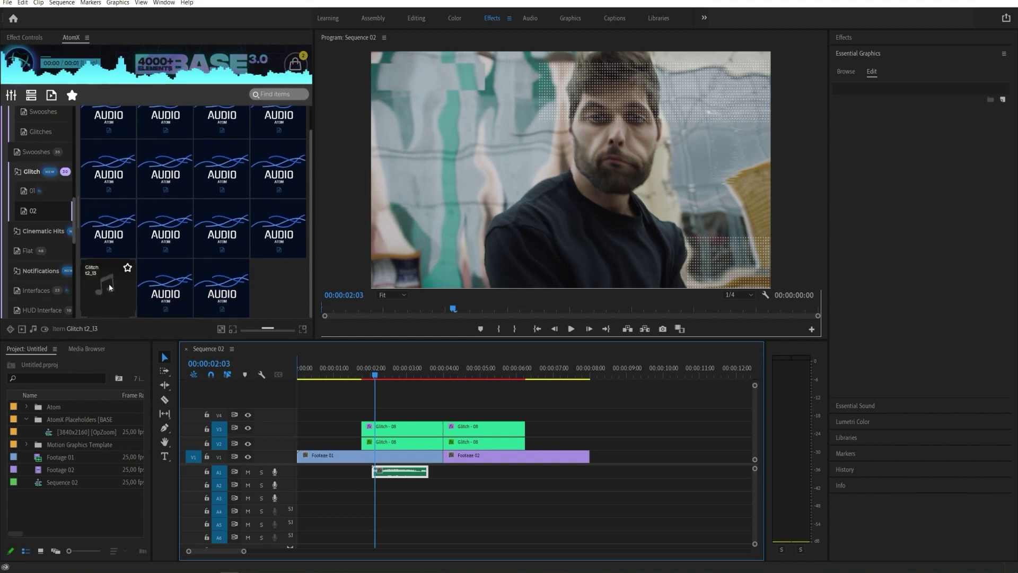
click(111, 289)
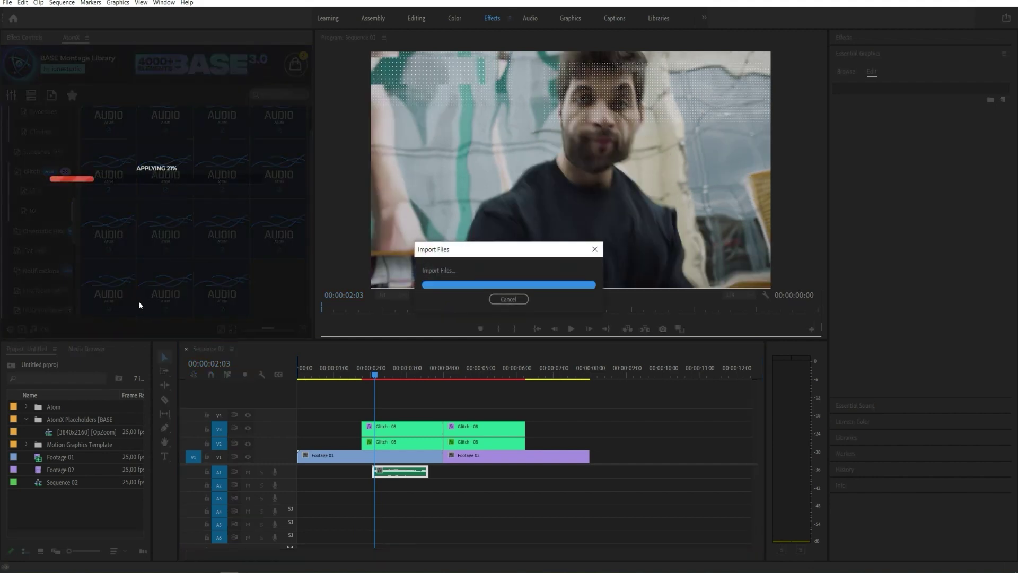
drag(410, 486, 450, 493)
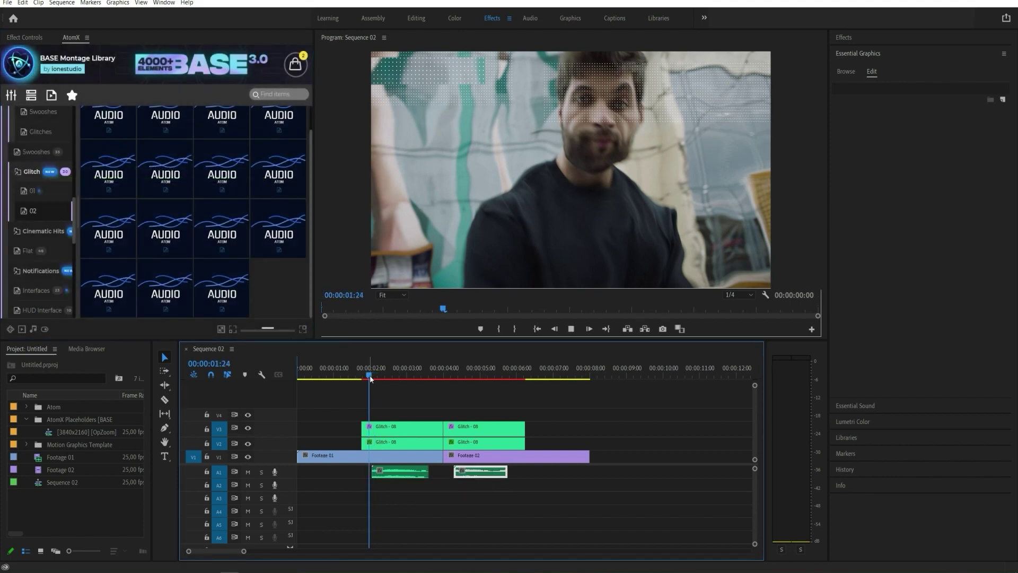
key(space)
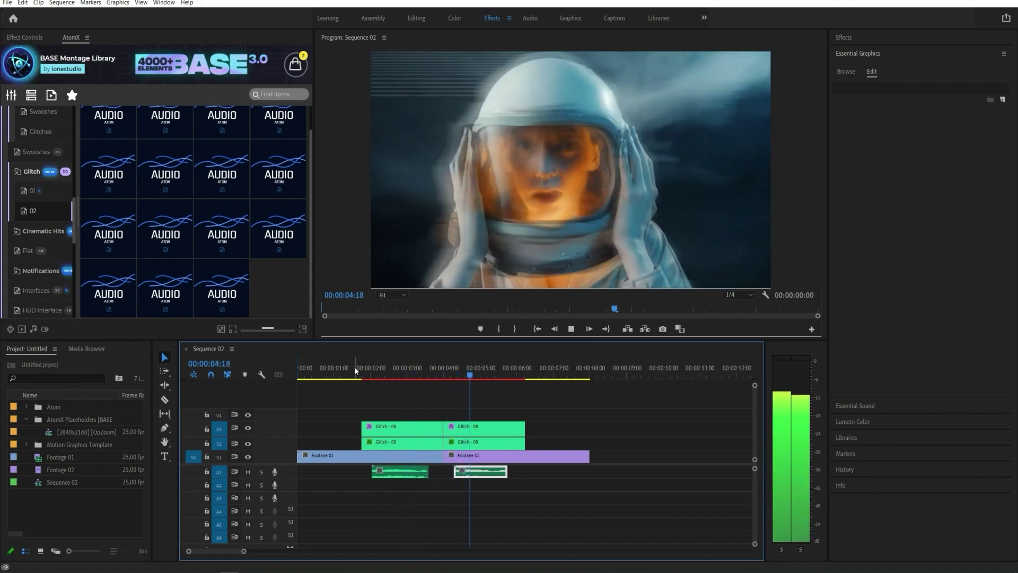
drag(484, 373, 548, 391)
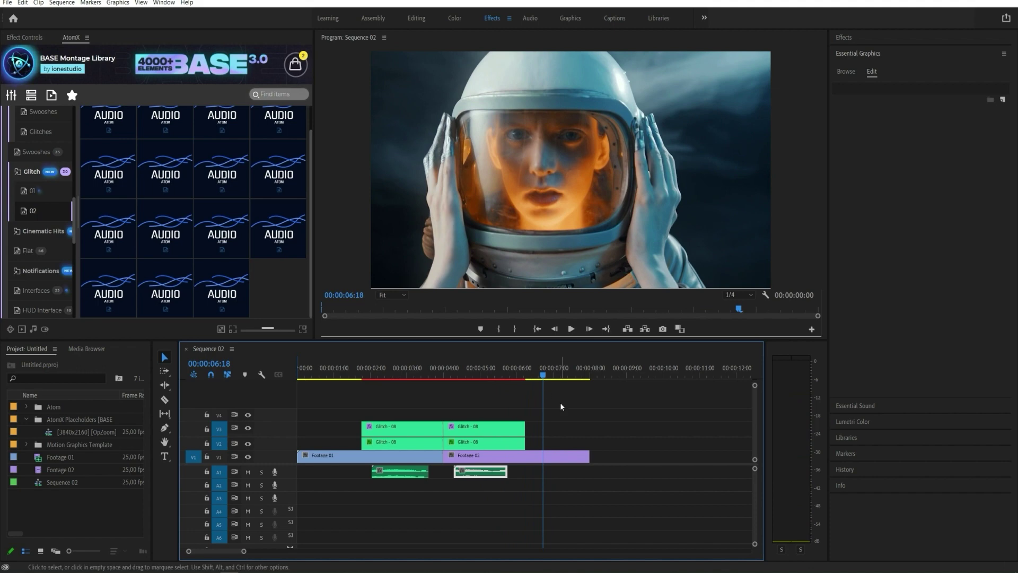
Step: Open the BASE Library tutorial related to the active package and look through its contents
click(53, 96)
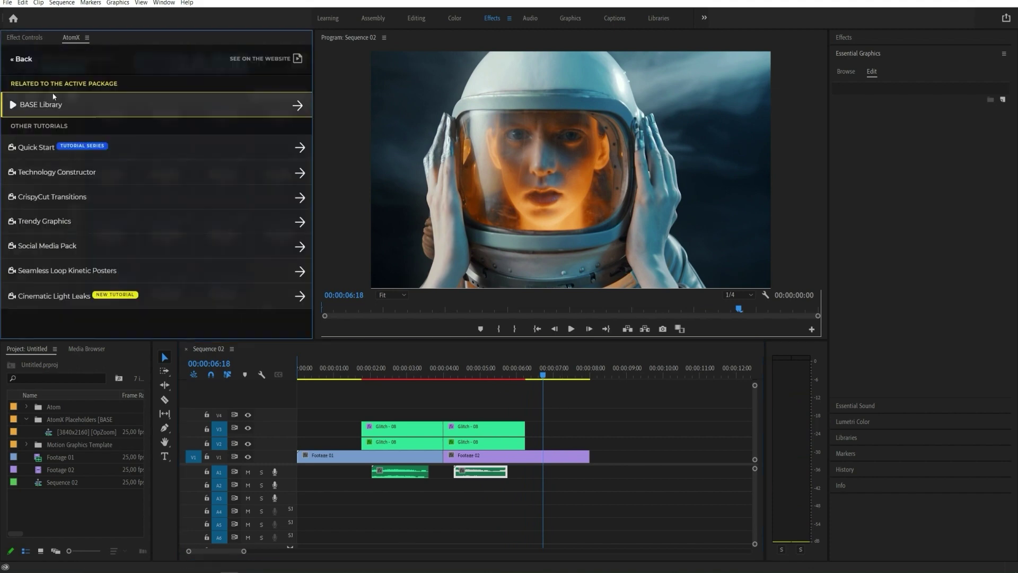
click(246, 109)
scroll(253, 138, down, 5)
scroll(254, 142, up, 5)
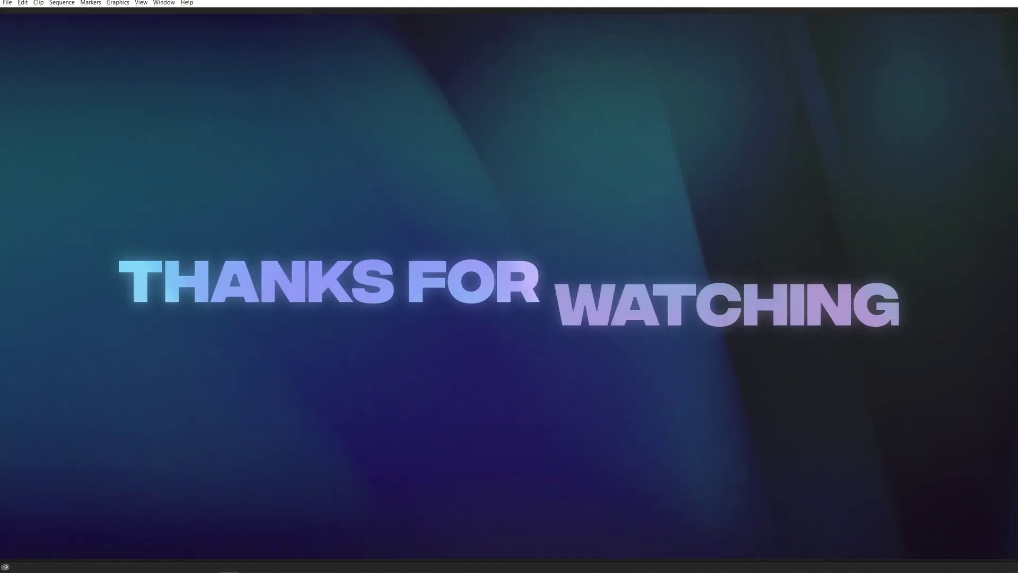